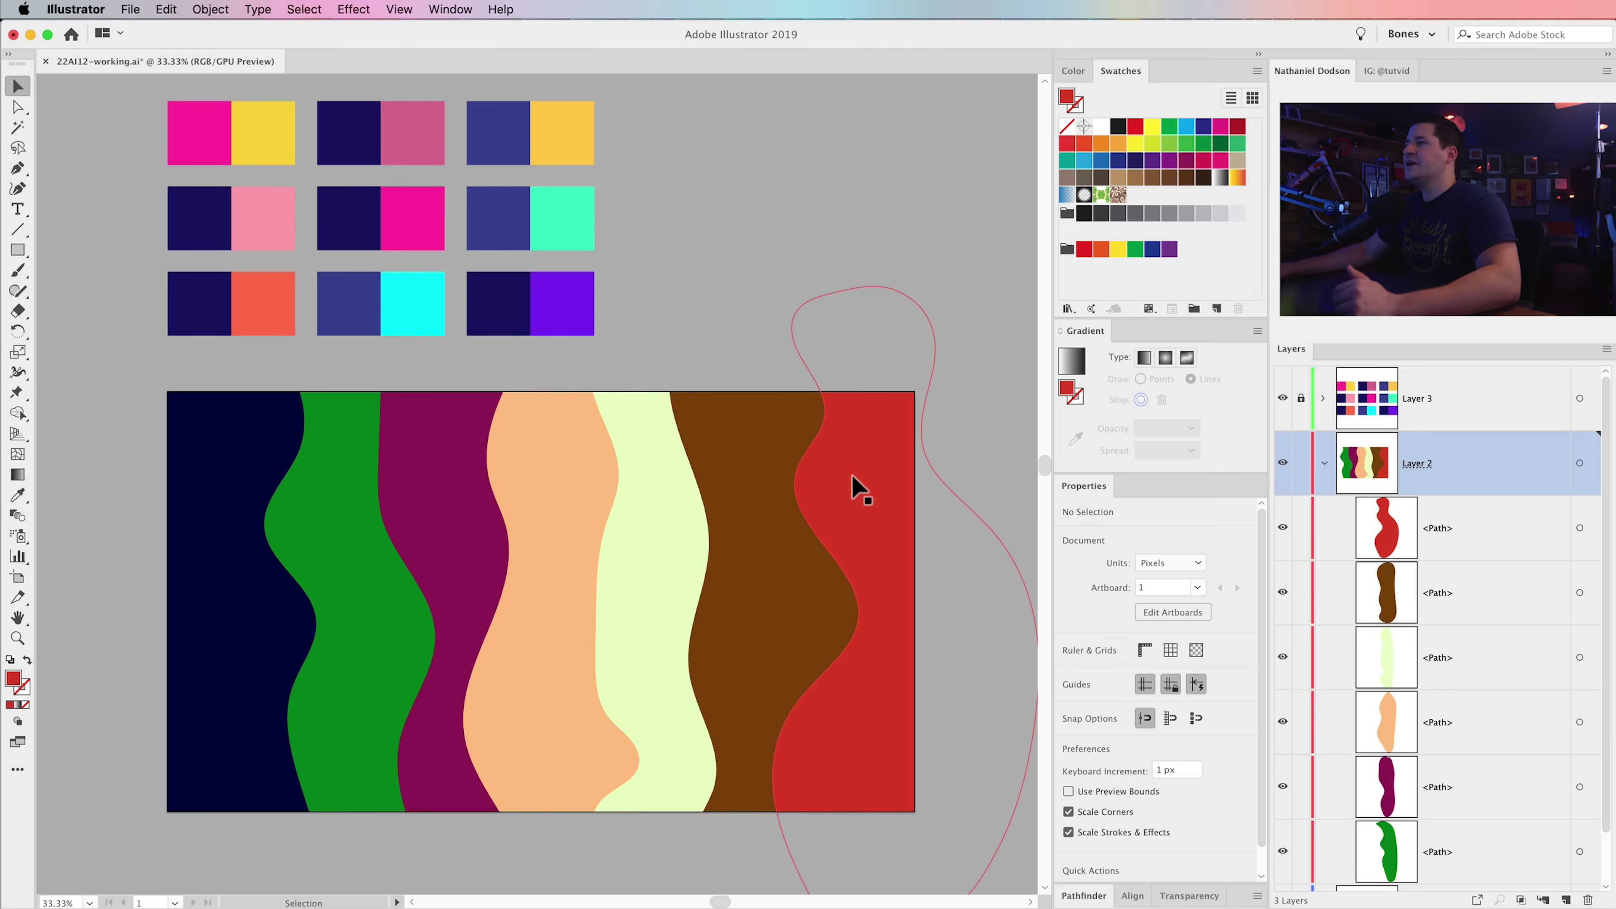
- Apply a freeform gradient to the red stripe, with drawing set to Points
{"action": "left_click", "coordinate": [852, 489]}
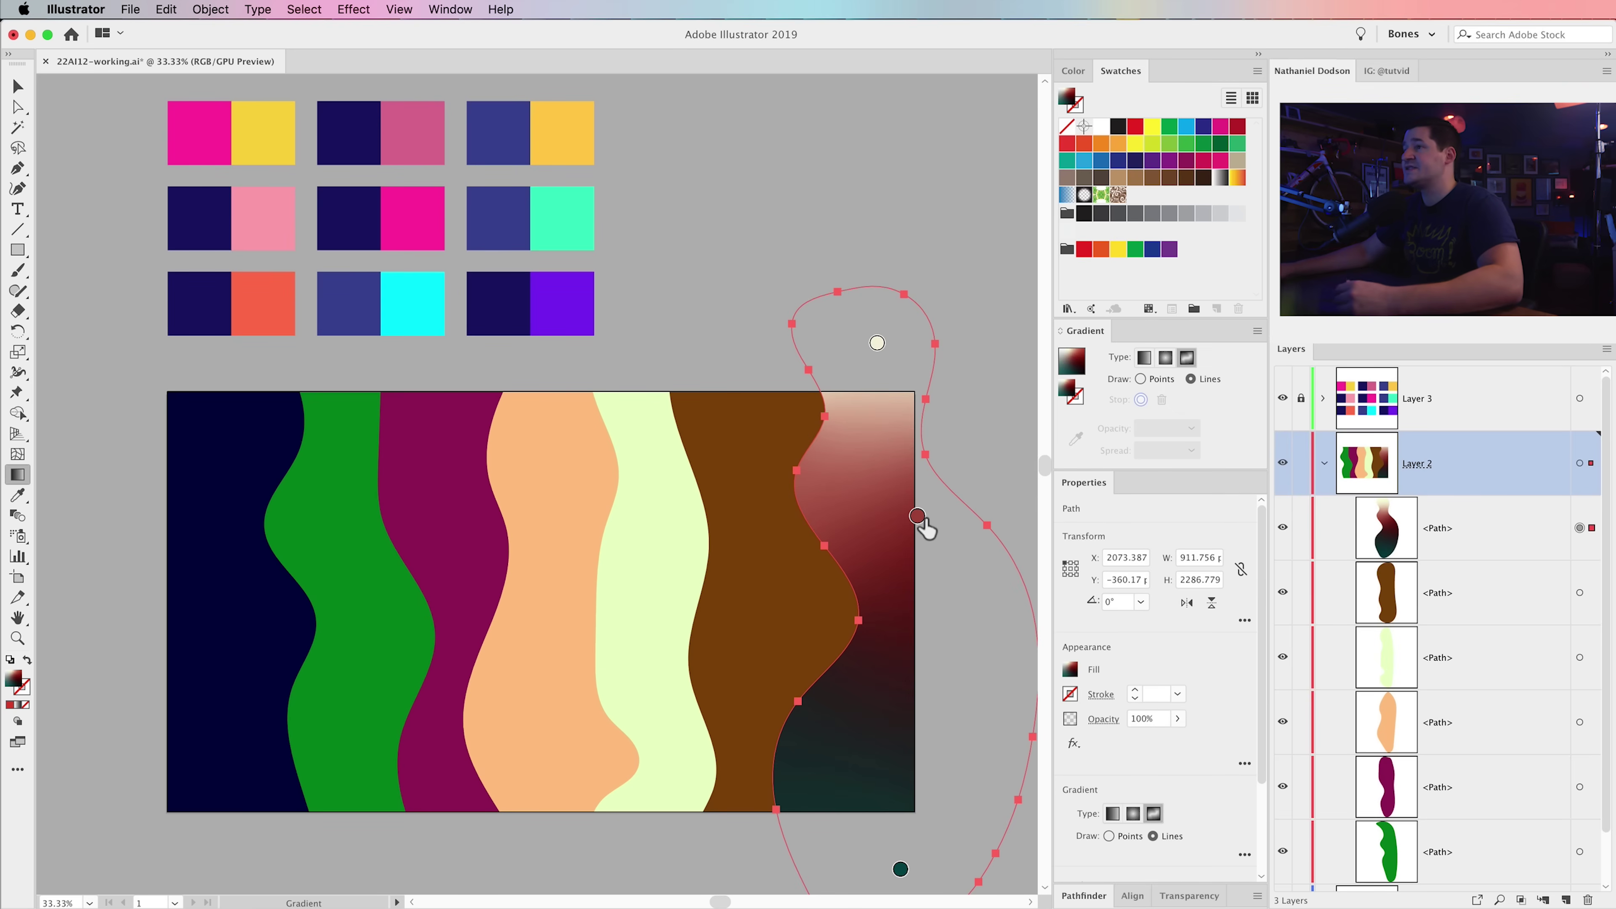
{"action": "left_click", "coordinate": [878, 344]}
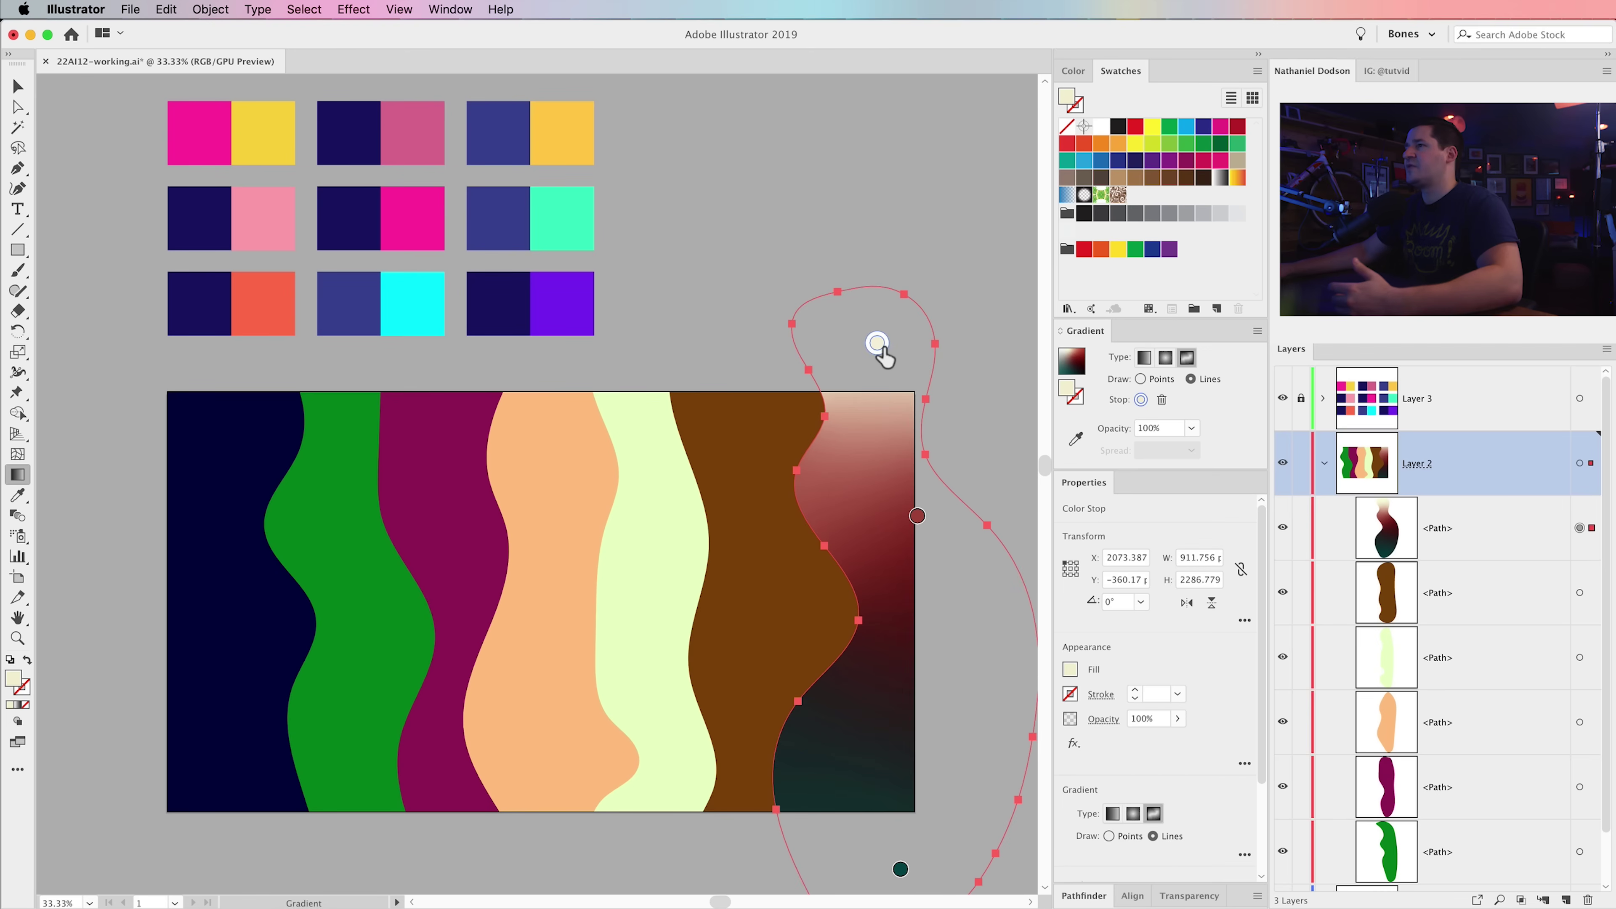
{"action": "left_click", "coordinate": [873, 341]}
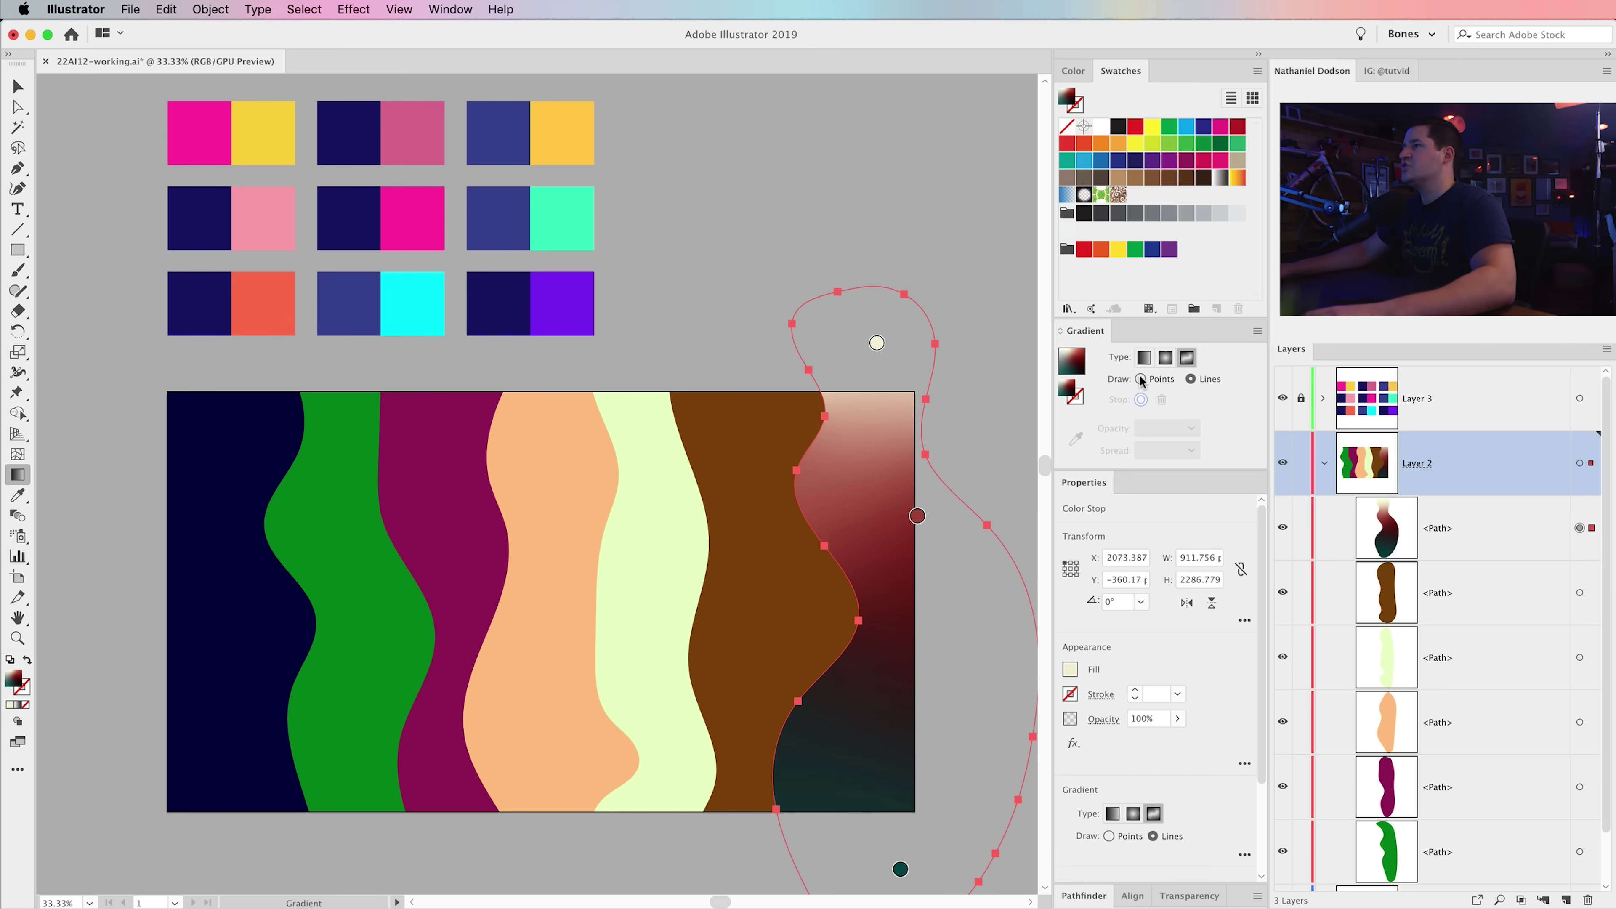
{"action": "left_click", "coordinate": [1140, 379]}
- Move the pale colour stop down into the stripe's upper corner and widen its spread
{"action": "left_click_drag", "start_coordinate": [878, 343], "coordinate": [858, 349]}
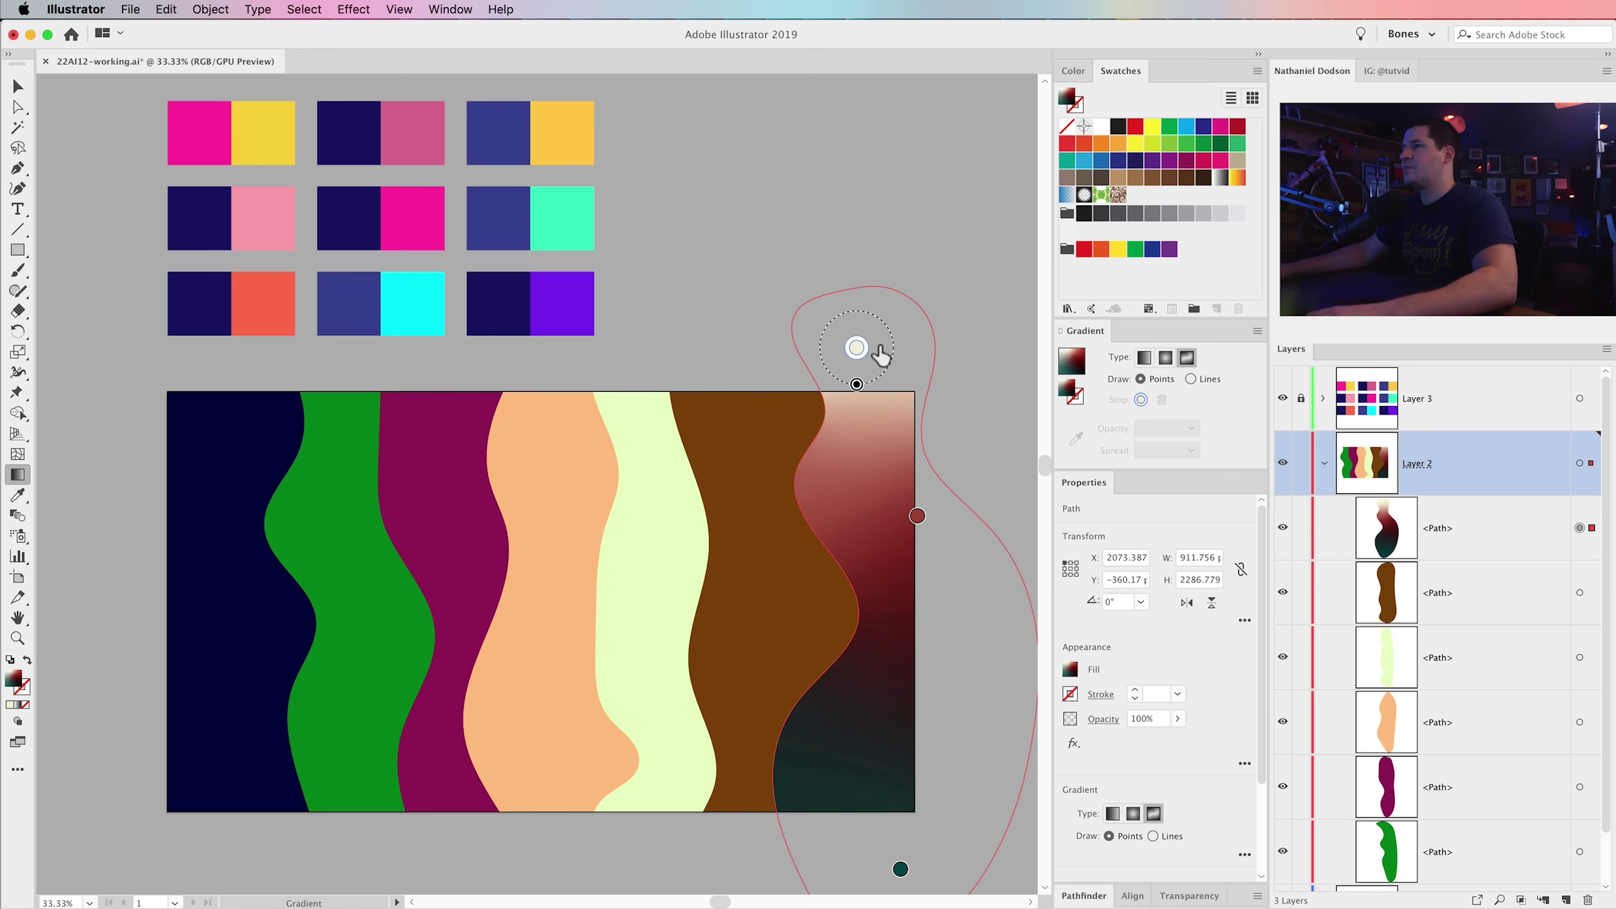
{"action": "double_click", "coordinate": [857, 349]}
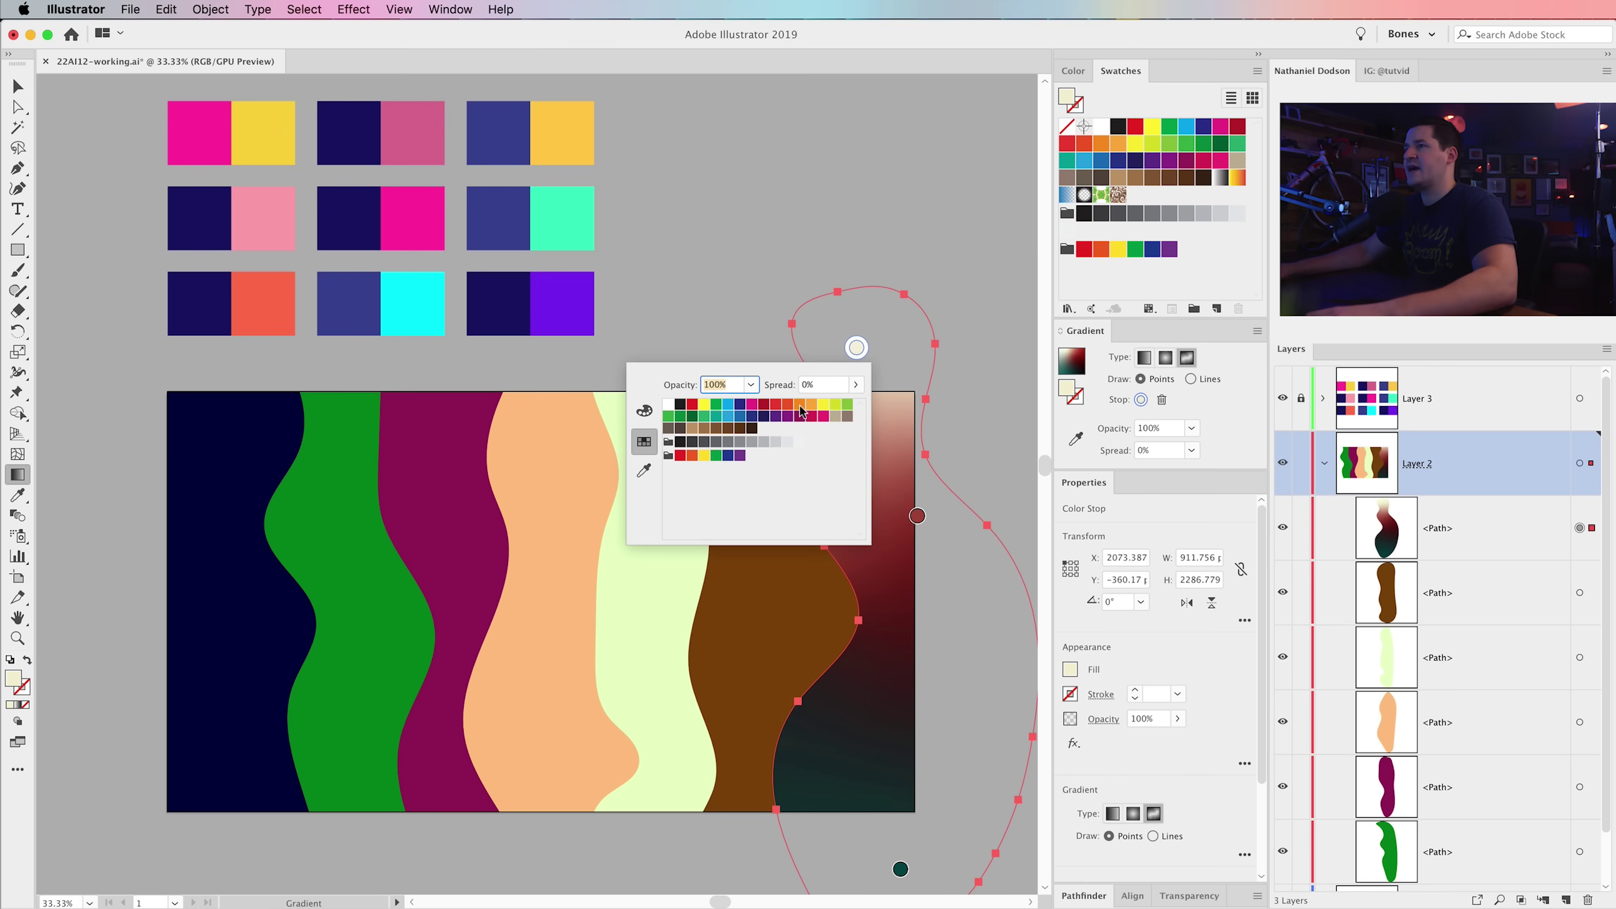
{"action": "left_click", "coordinate": [857, 349]}
{"action": "left_click_drag", "start_coordinate": [857, 348], "coordinate": [855, 411]}
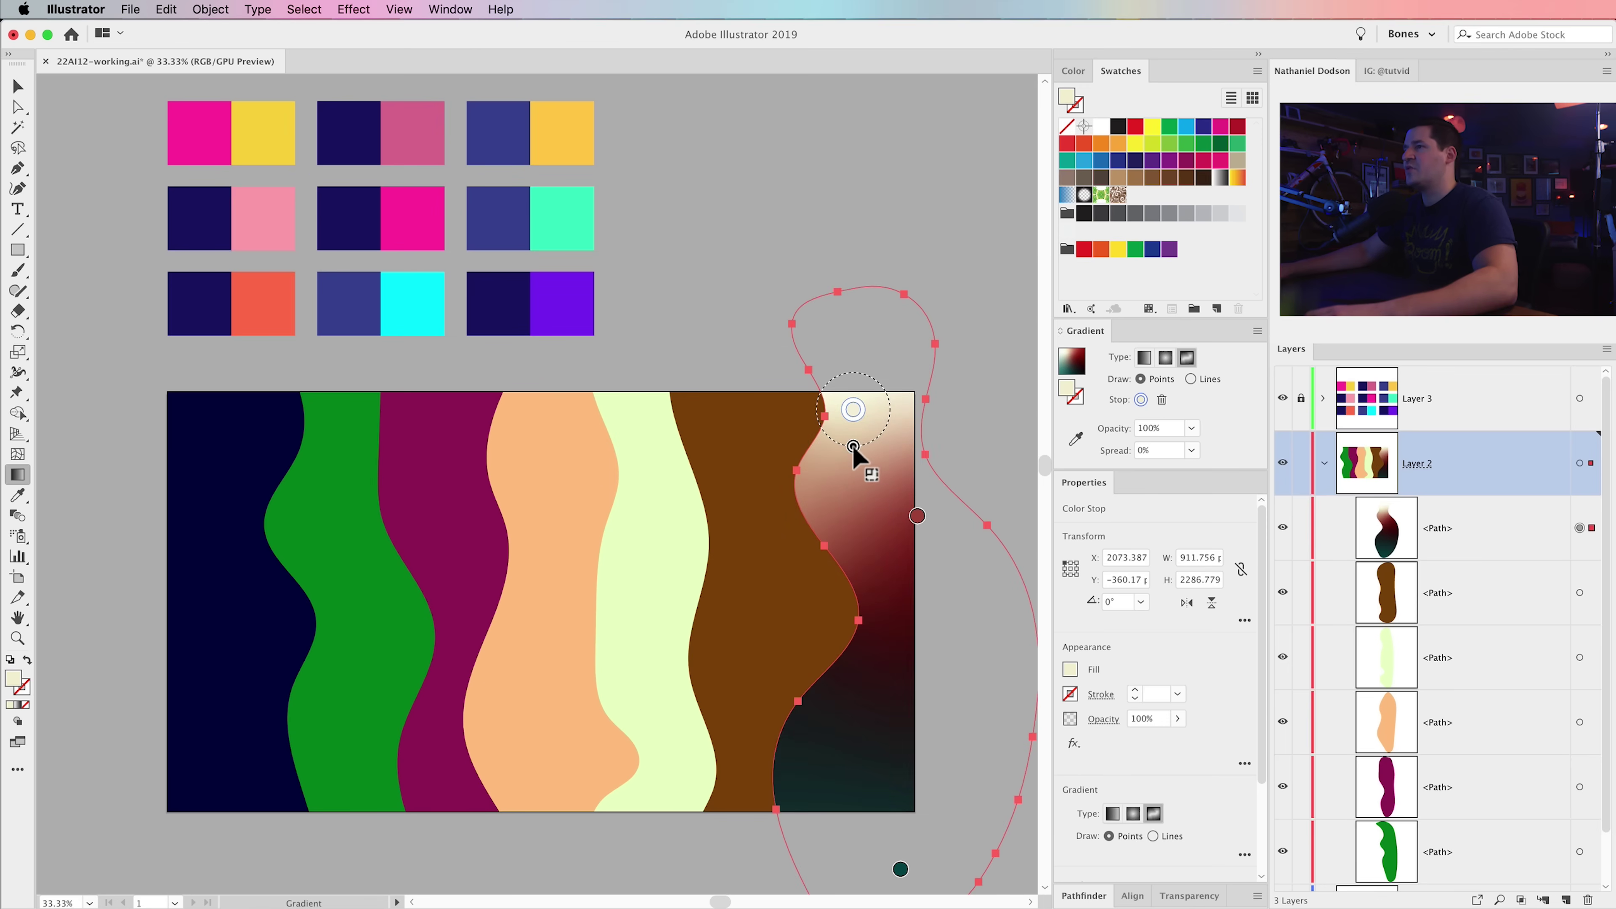
{"action": "mouse_move", "coordinate": [856, 447]}
{"action": "left_mouse_down"}
{"action": "mouse_move", "coordinate": [854, 471]}
{"action": "mouse_move", "coordinate": [853, 446]}
{"action": "left_mouse_up"}
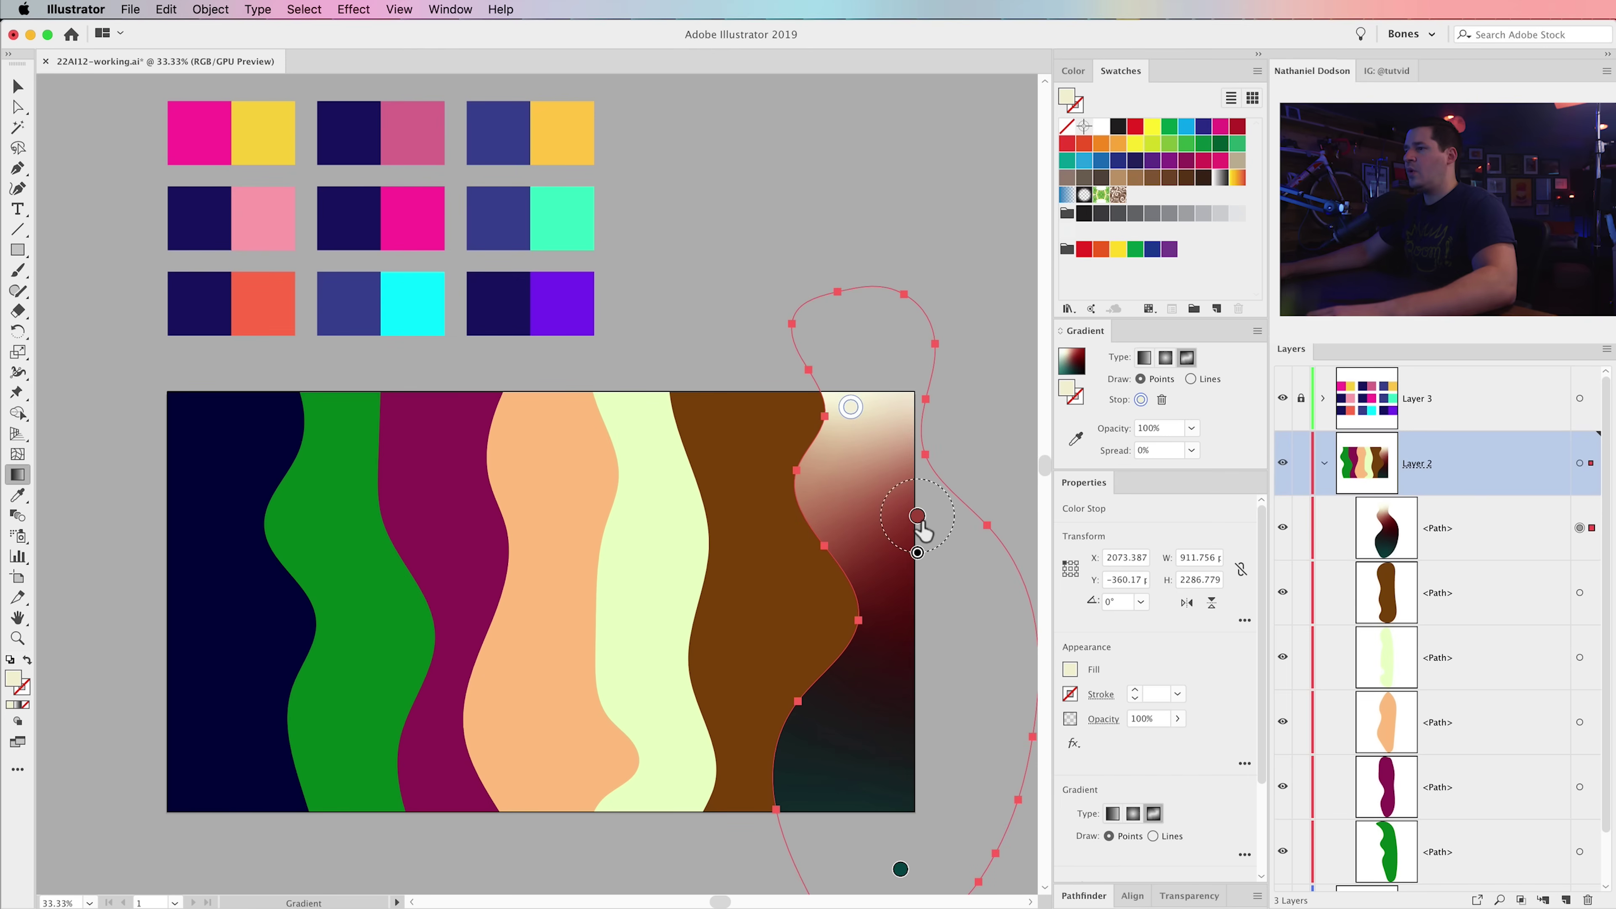
{"action": "left_click", "coordinate": [902, 873]}
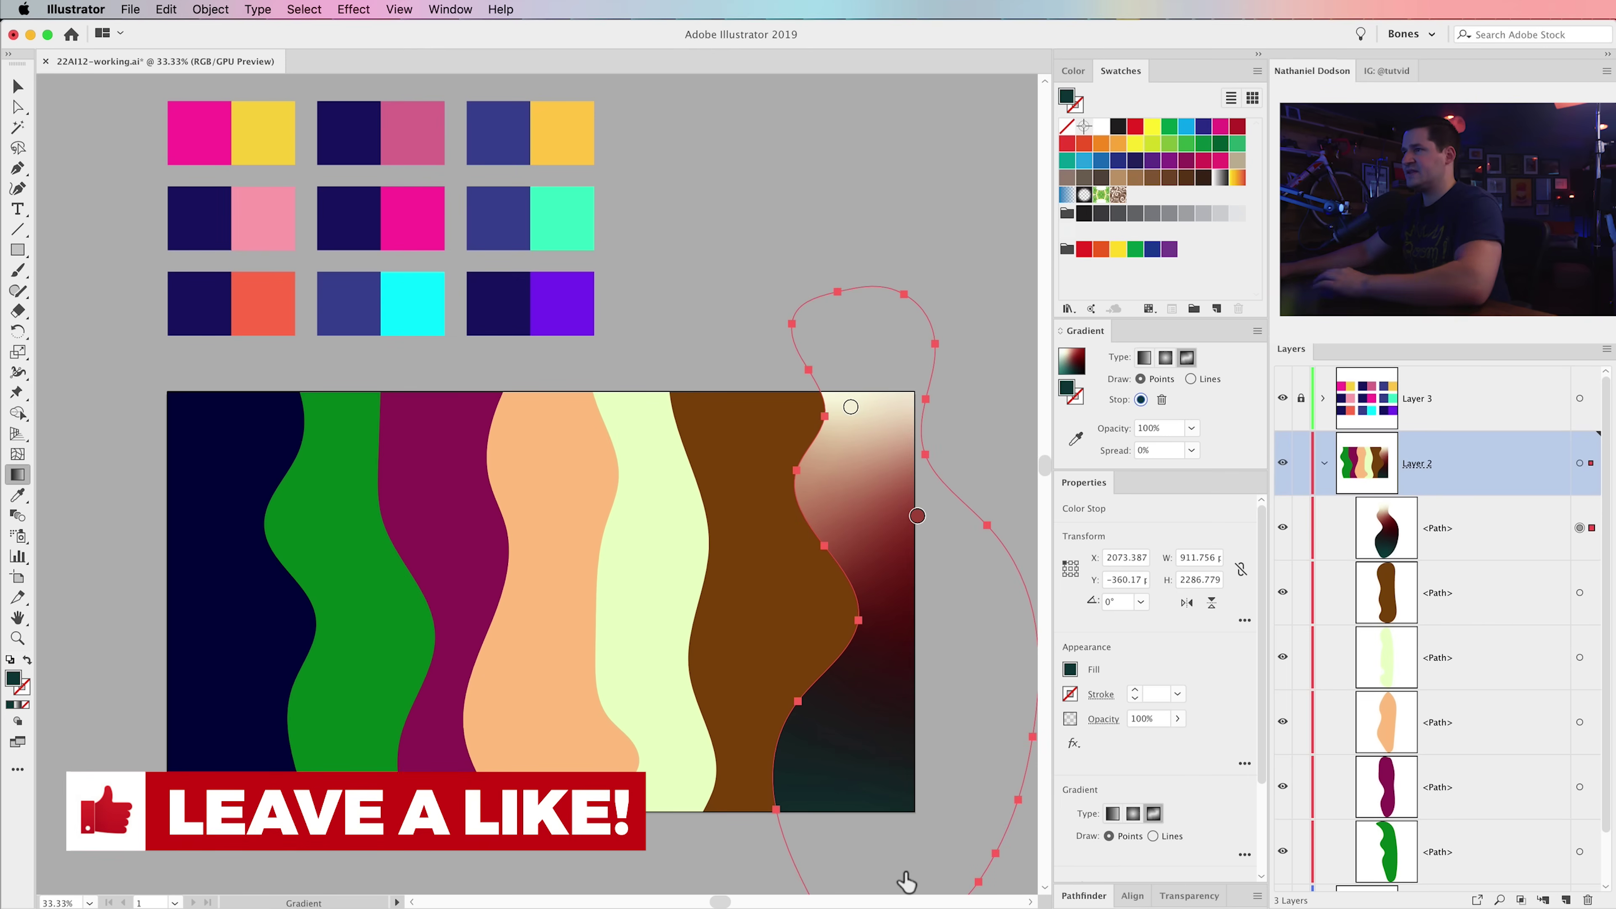
- Delete the teal stop, move the red stop to the bottom right, and add a new stop
{"action": "key", "text": "Delete"}
{"action": "left_click_drag", "start_coordinate": [918, 516], "coordinate": [881, 769]}
{"action": "left_click", "coordinate": [883, 585]}
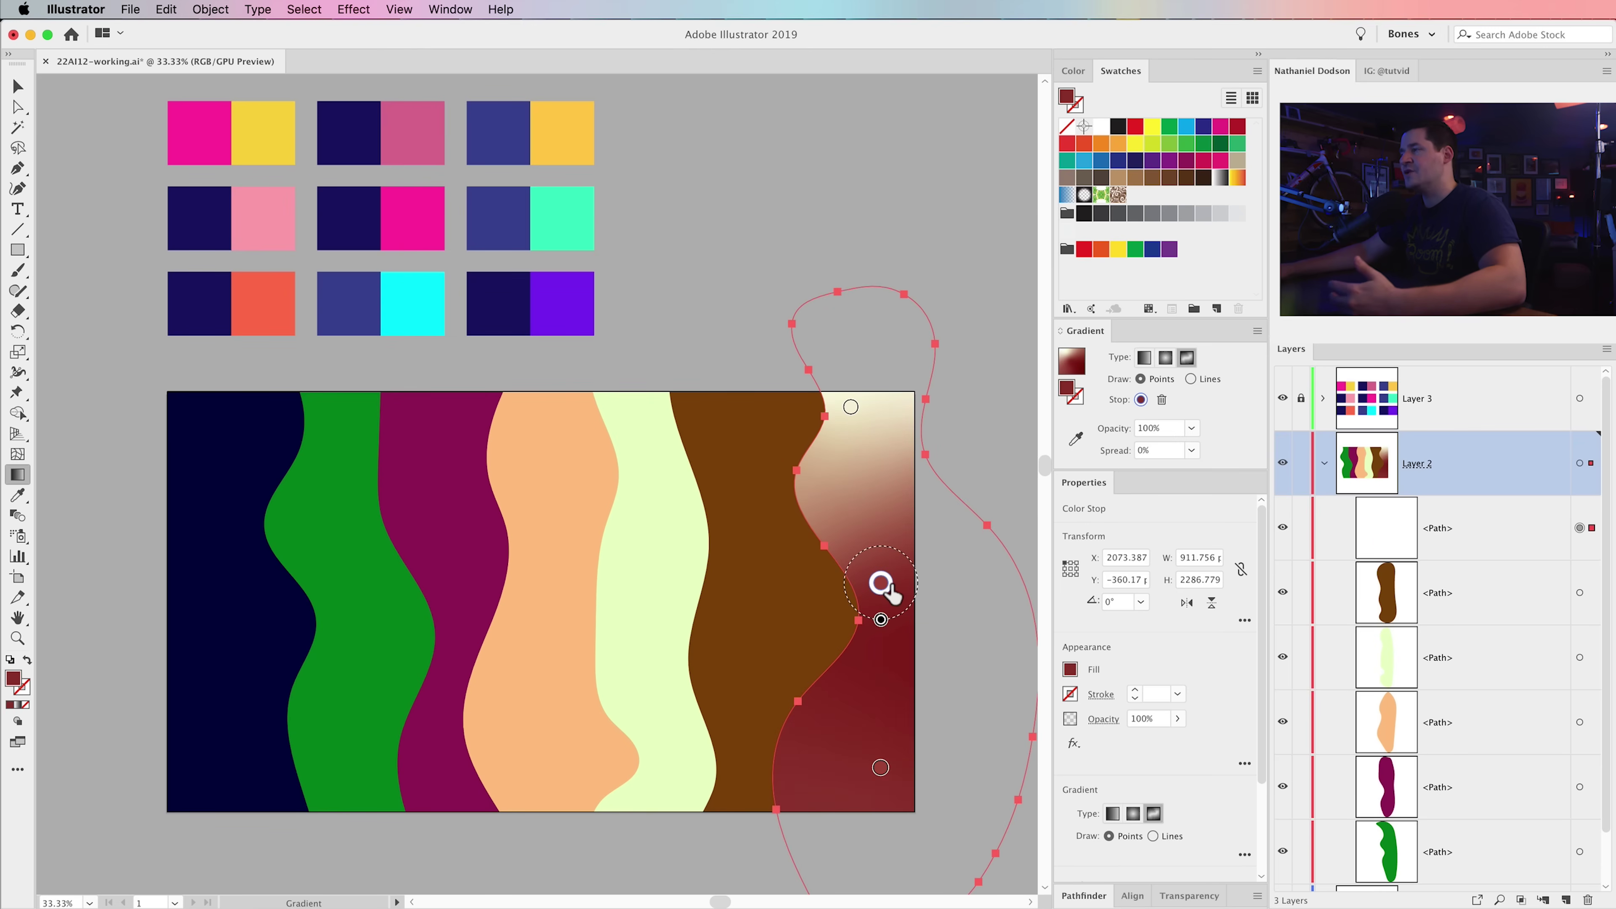
{"action": "left_click_drag", "start_coordinate": [888, 592], "coordinate": [899, 589]}
- Colour the new stop magenta by sampling the magenta stripe with its eyedropper
{"action": "left_click", "coordinate": [1135, 143]}
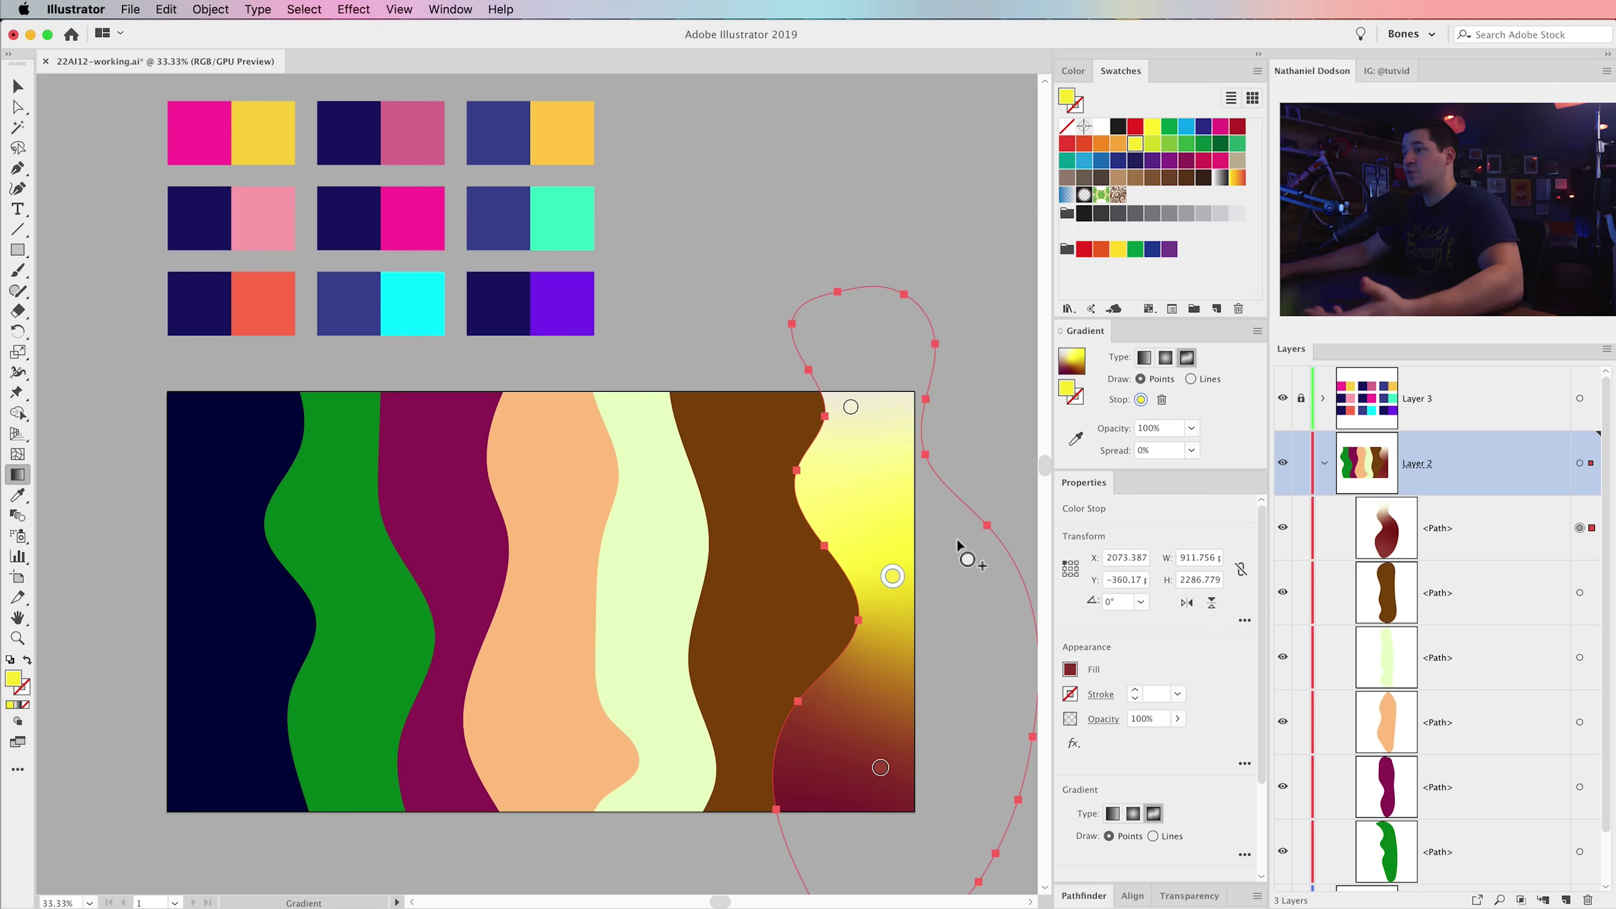
{"action": "double_click", "coordinate": [893, 578]}
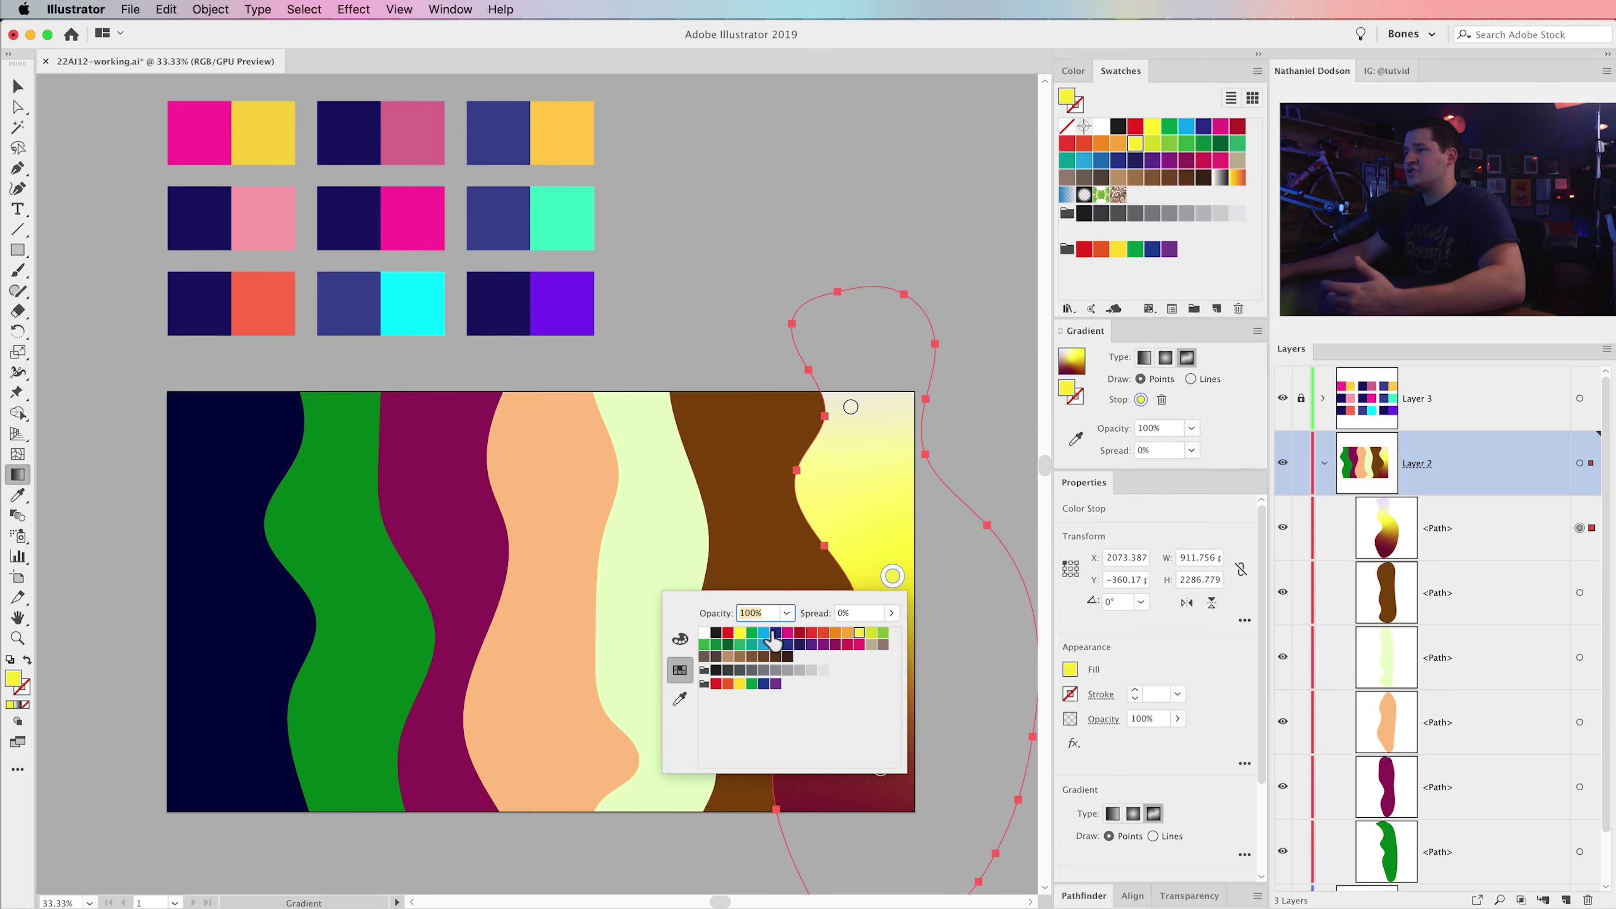
{"action": "left_click", "coordinate": [682, 640]}
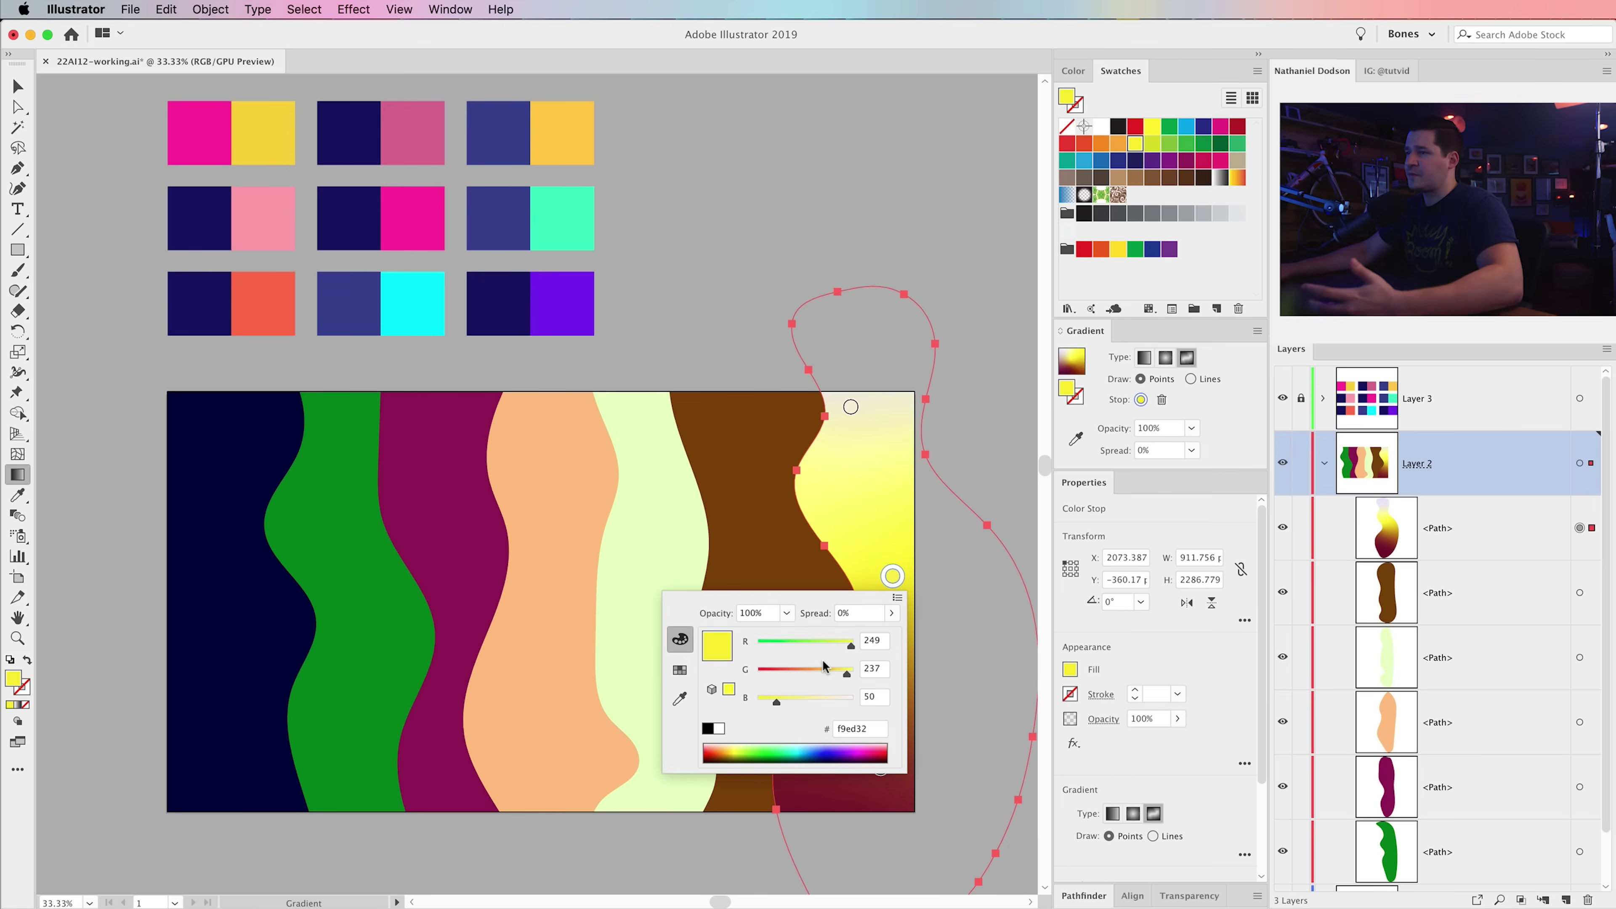
{"action": "left_click", "coordinate": [680, 698]}
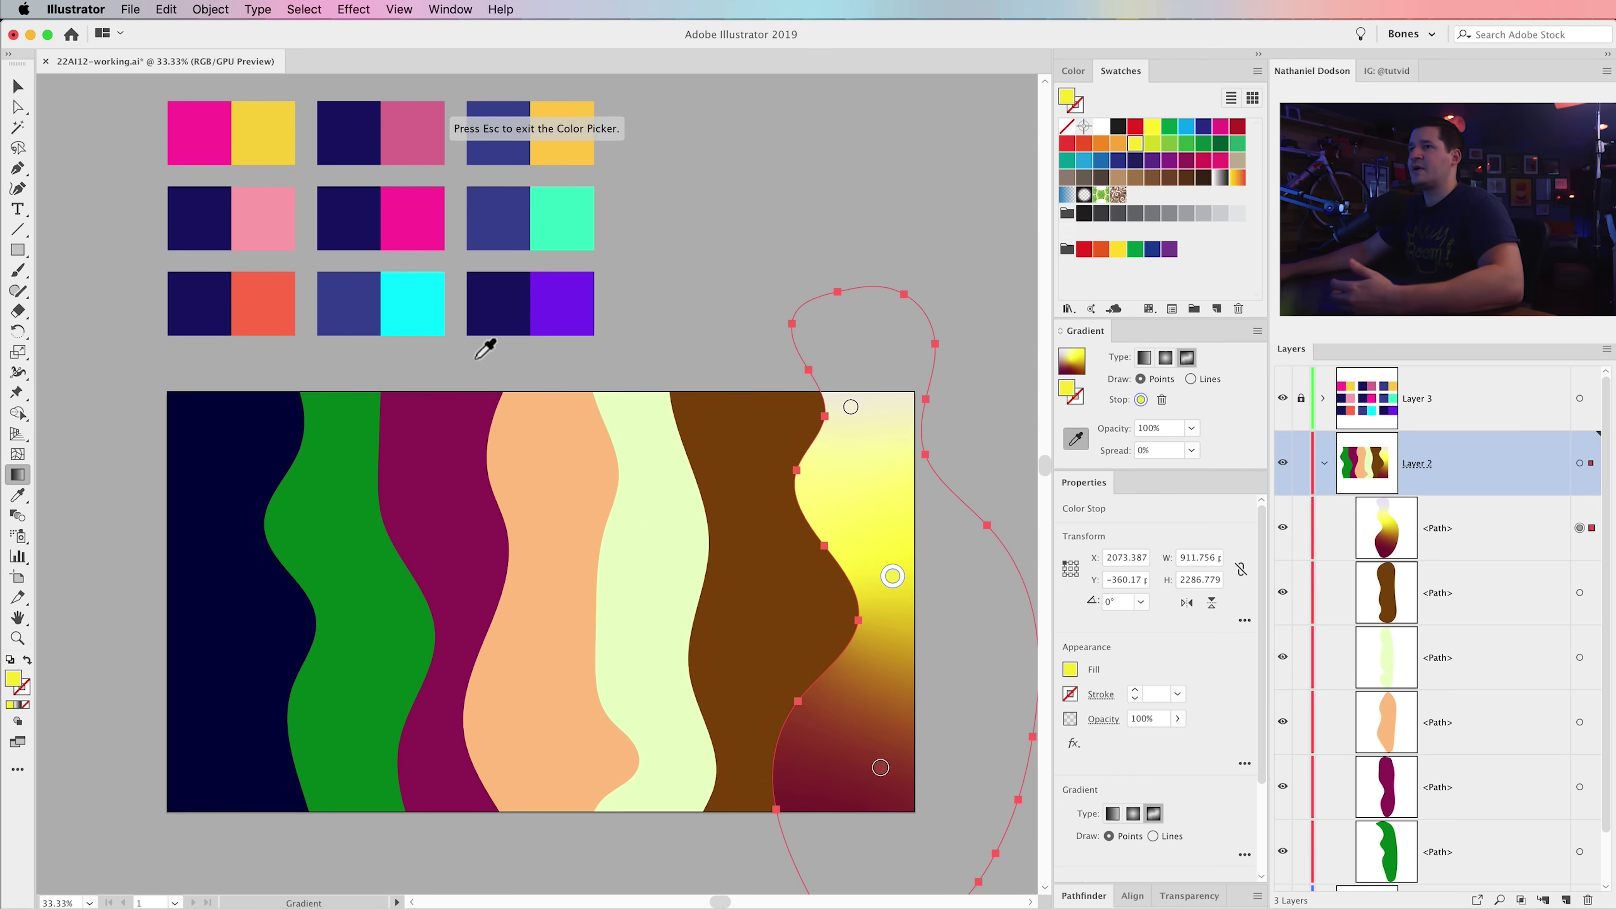
{"action": "left_click", "coordinate": [448, 440]}
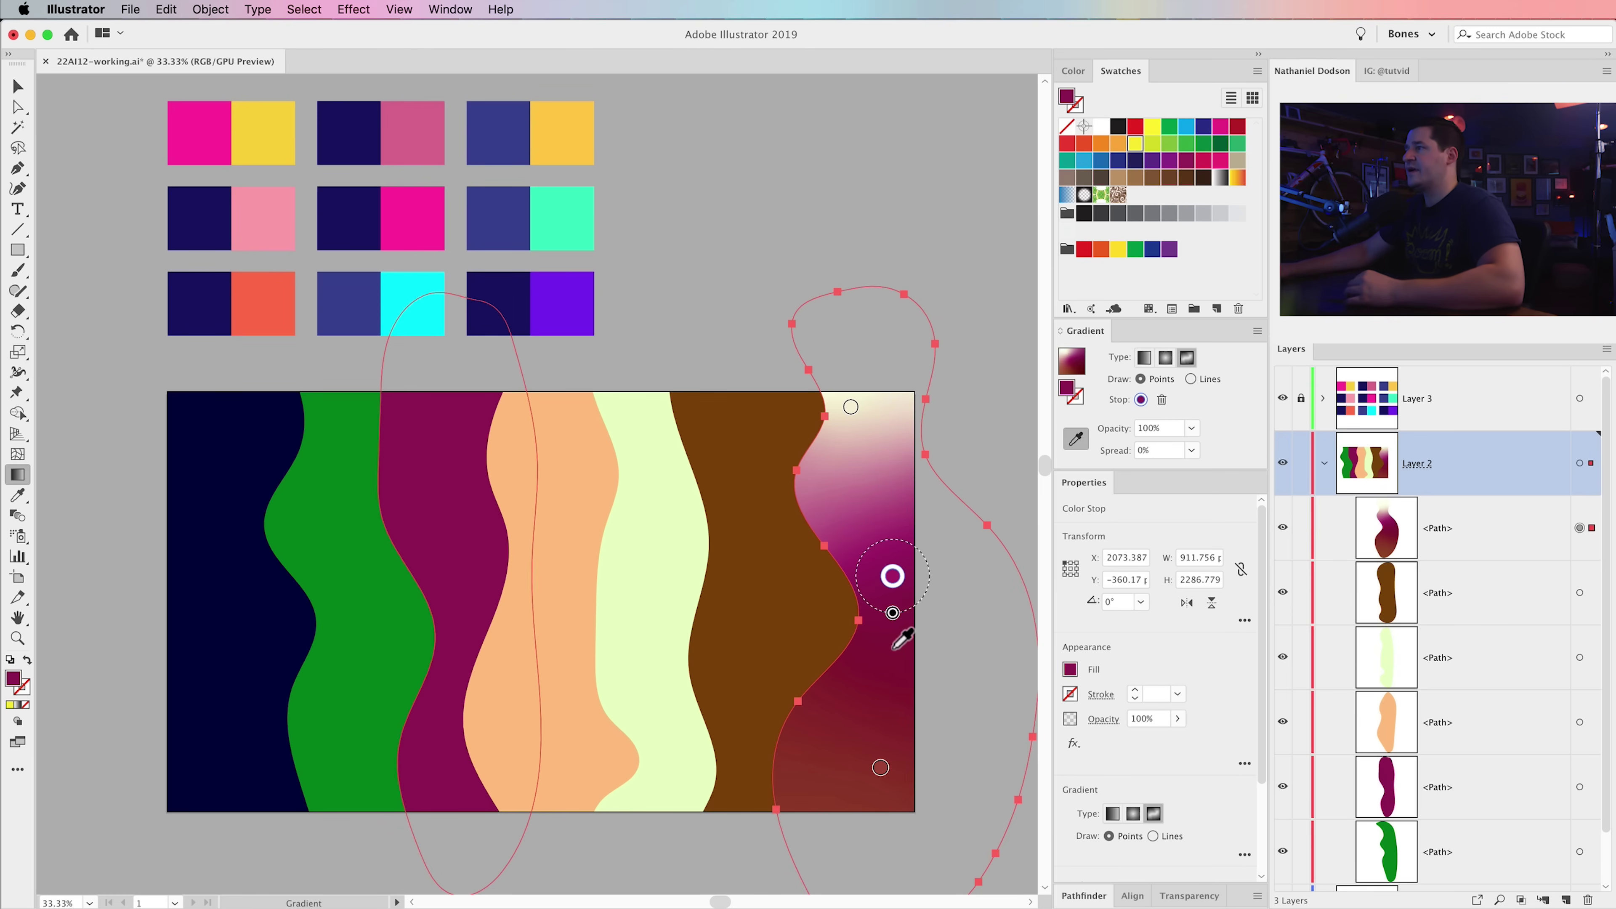
{"action": "left_click_drag", "start_coordinate": [898, 582], "coordinate": [896, 588]}
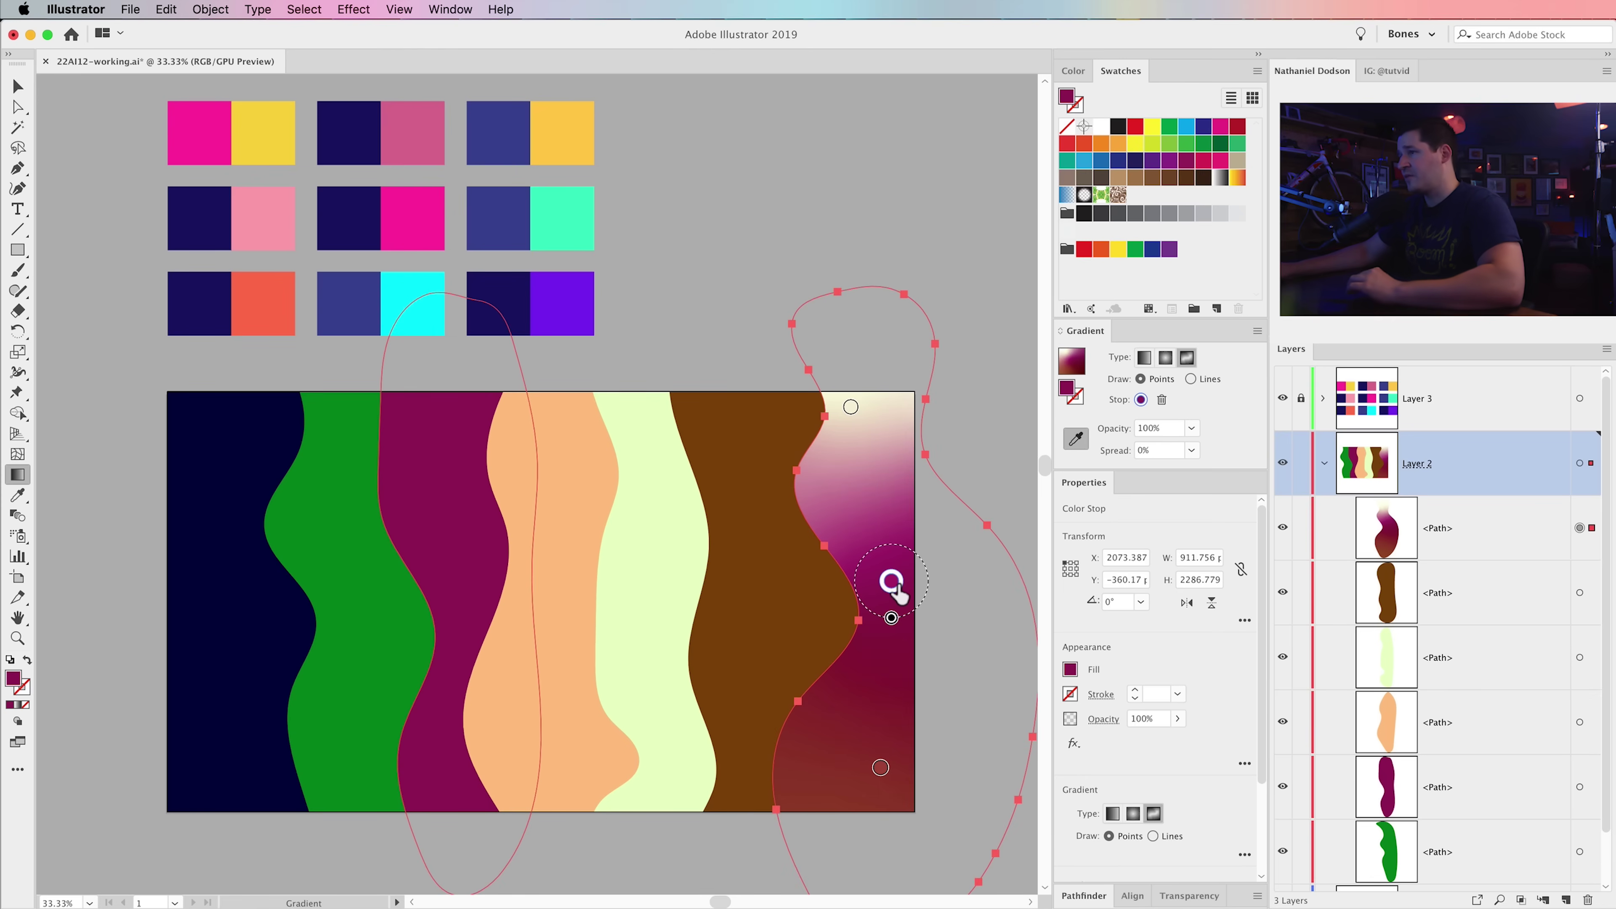
- Remove the magenta stop, raise the top stop above the stripe, and colour it coral from the swatch
{"action": "left_click_drag", "start_coordinate": [891, 581], "coordinate": [921, 495]}
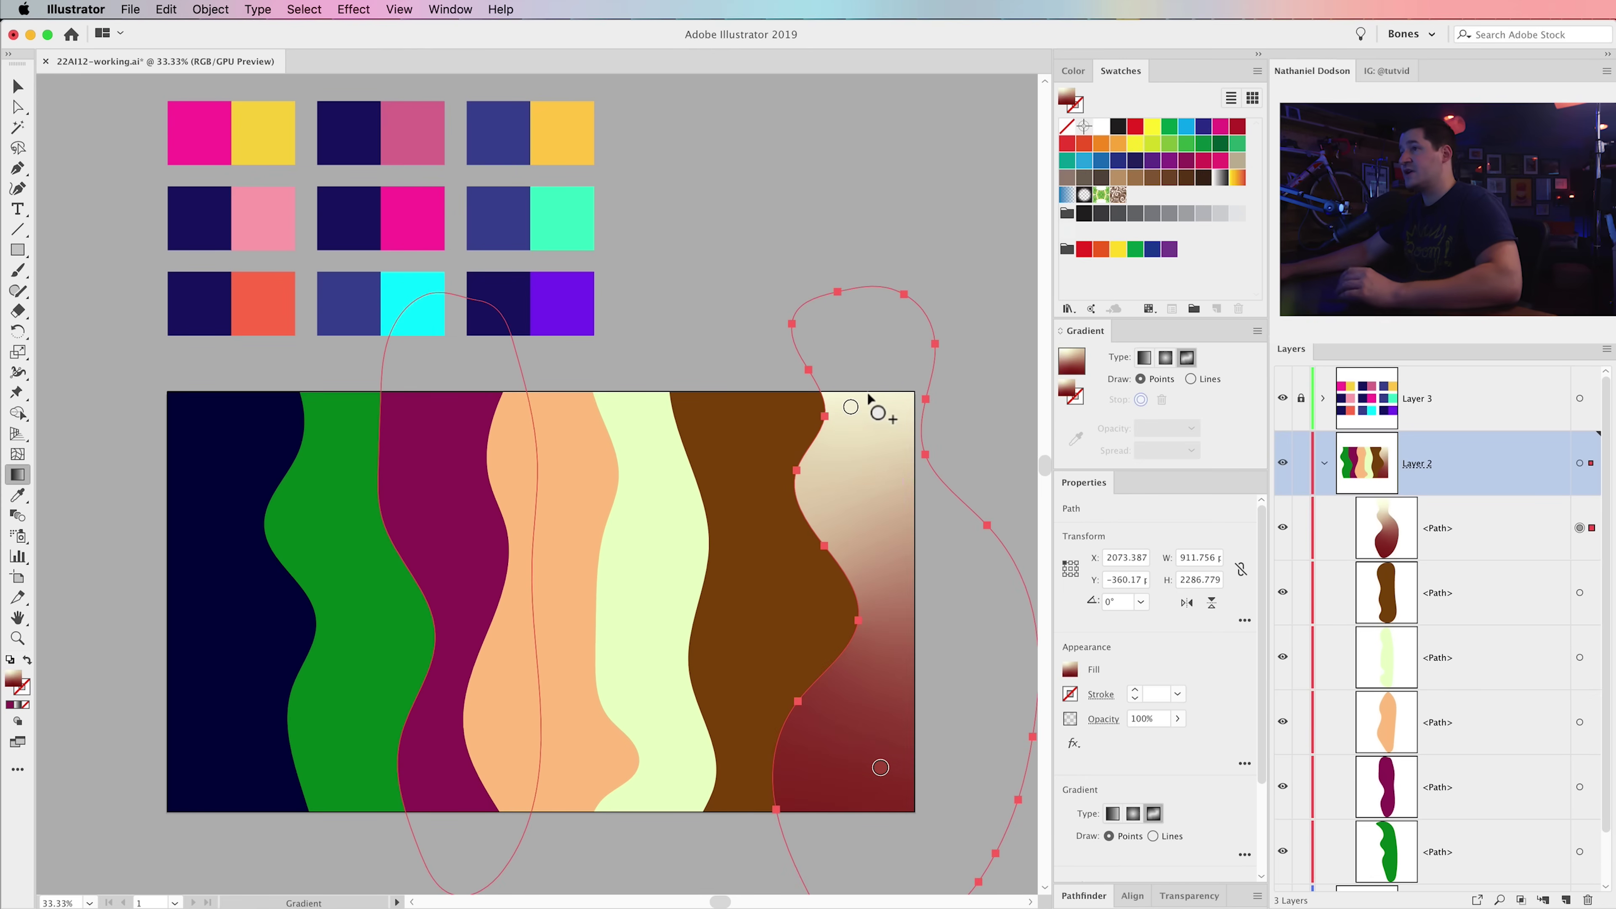
{"action": "left_click_drag", "start_coordinate": [851, 407], "coordinate": [841, 373]}
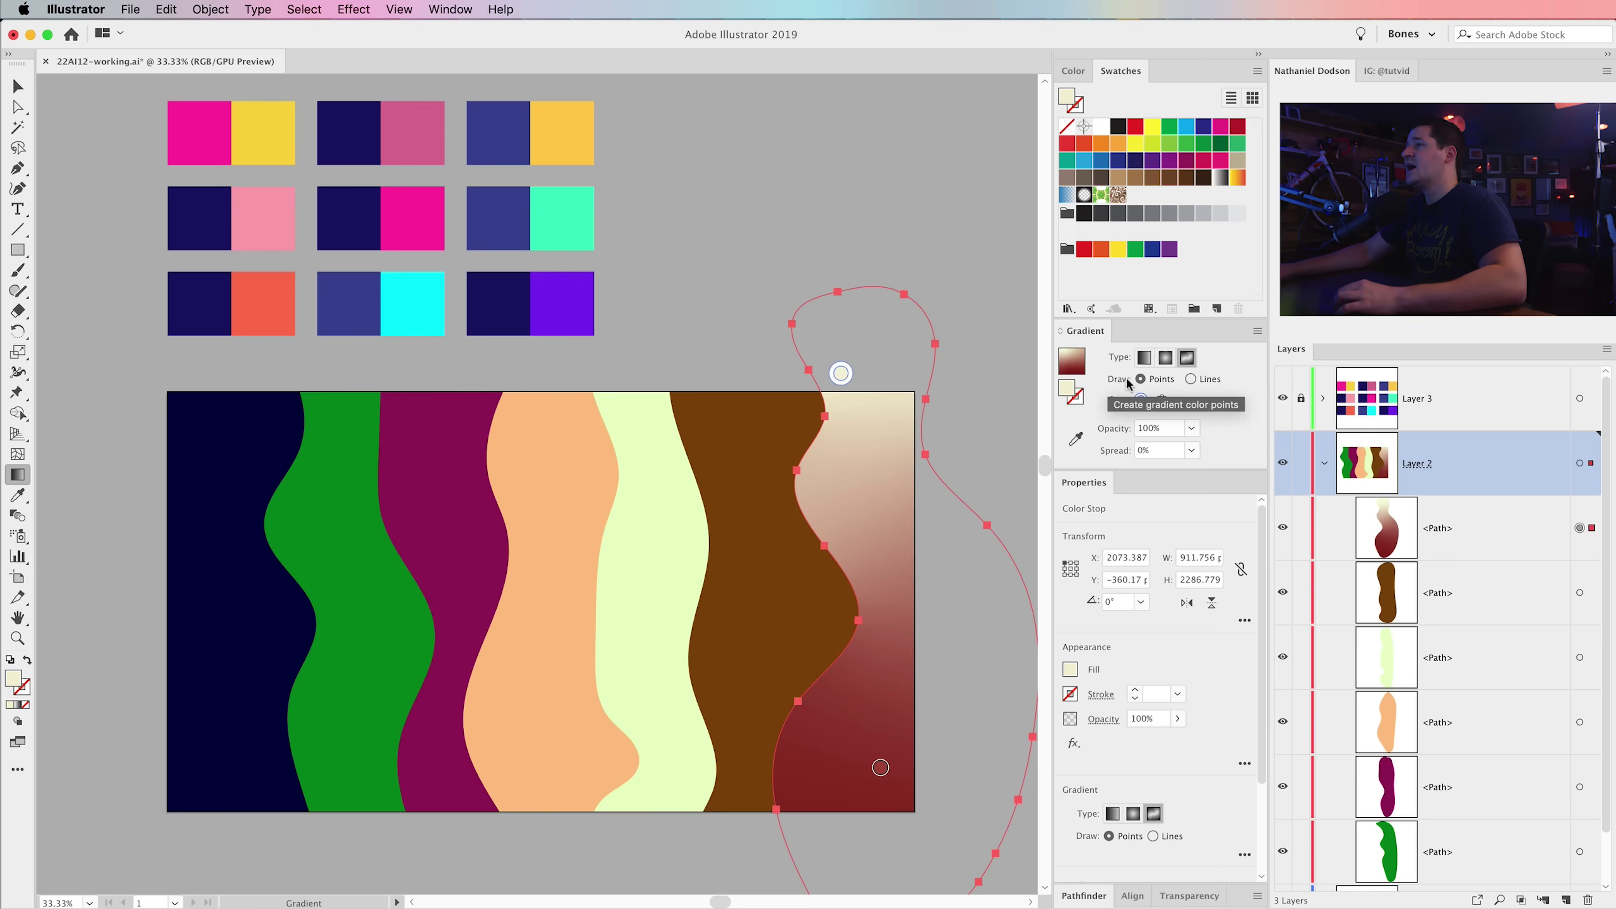
{"action": "mouse_move", "coordinate": [843, 374]}
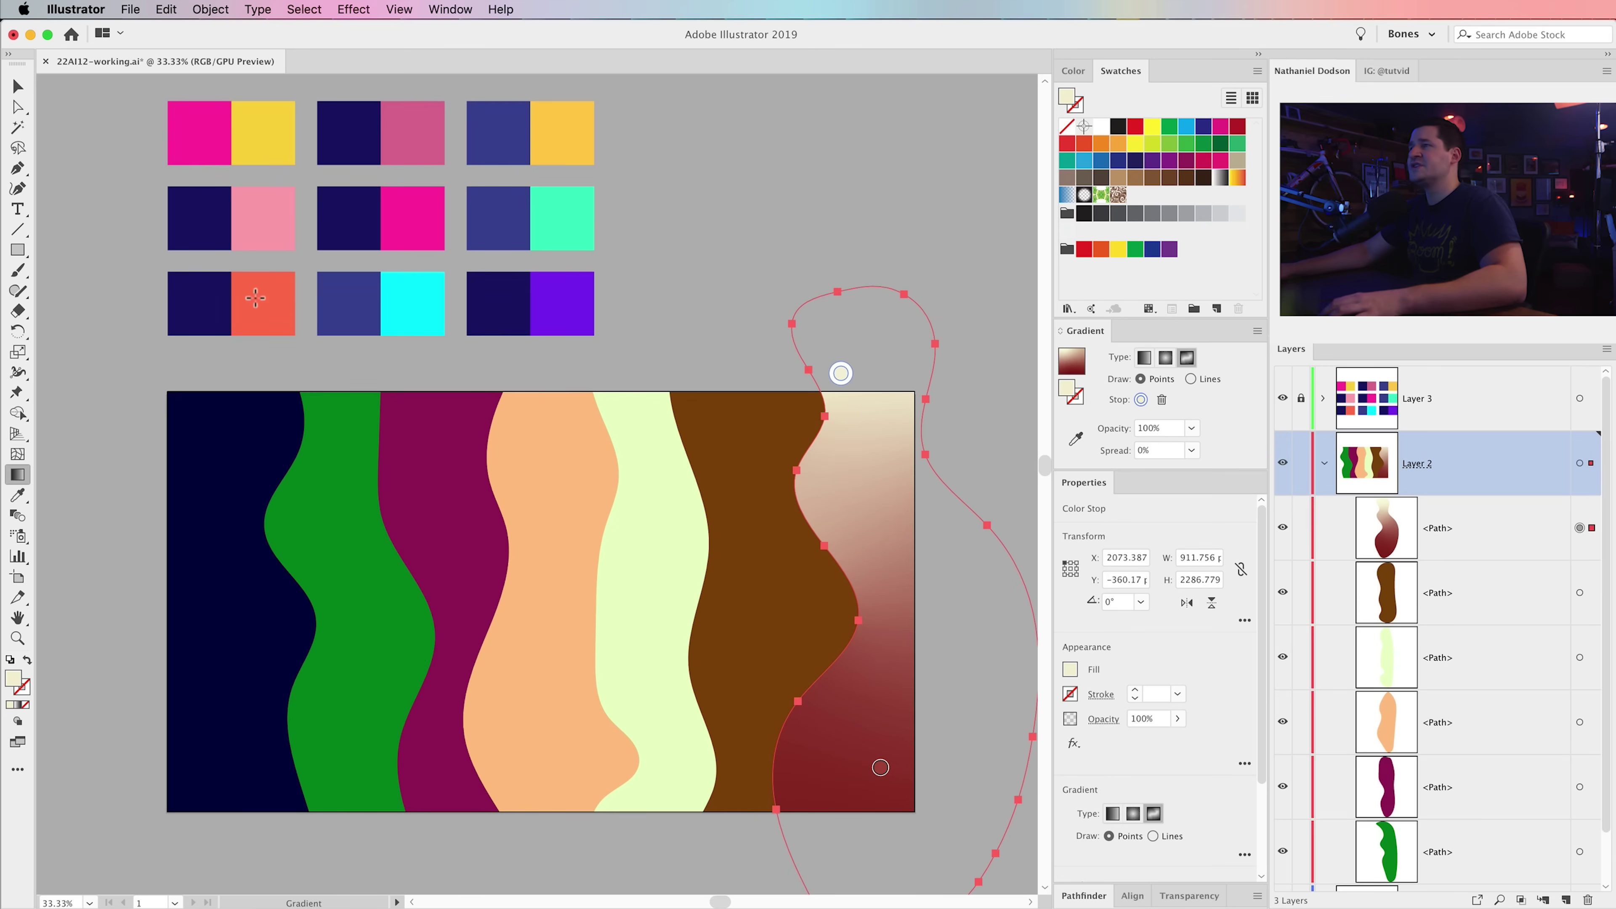
{"action": "left_click", "coordinate": [1076, 440]}
{"action": "left_click", "coordinate": [269, 311]}
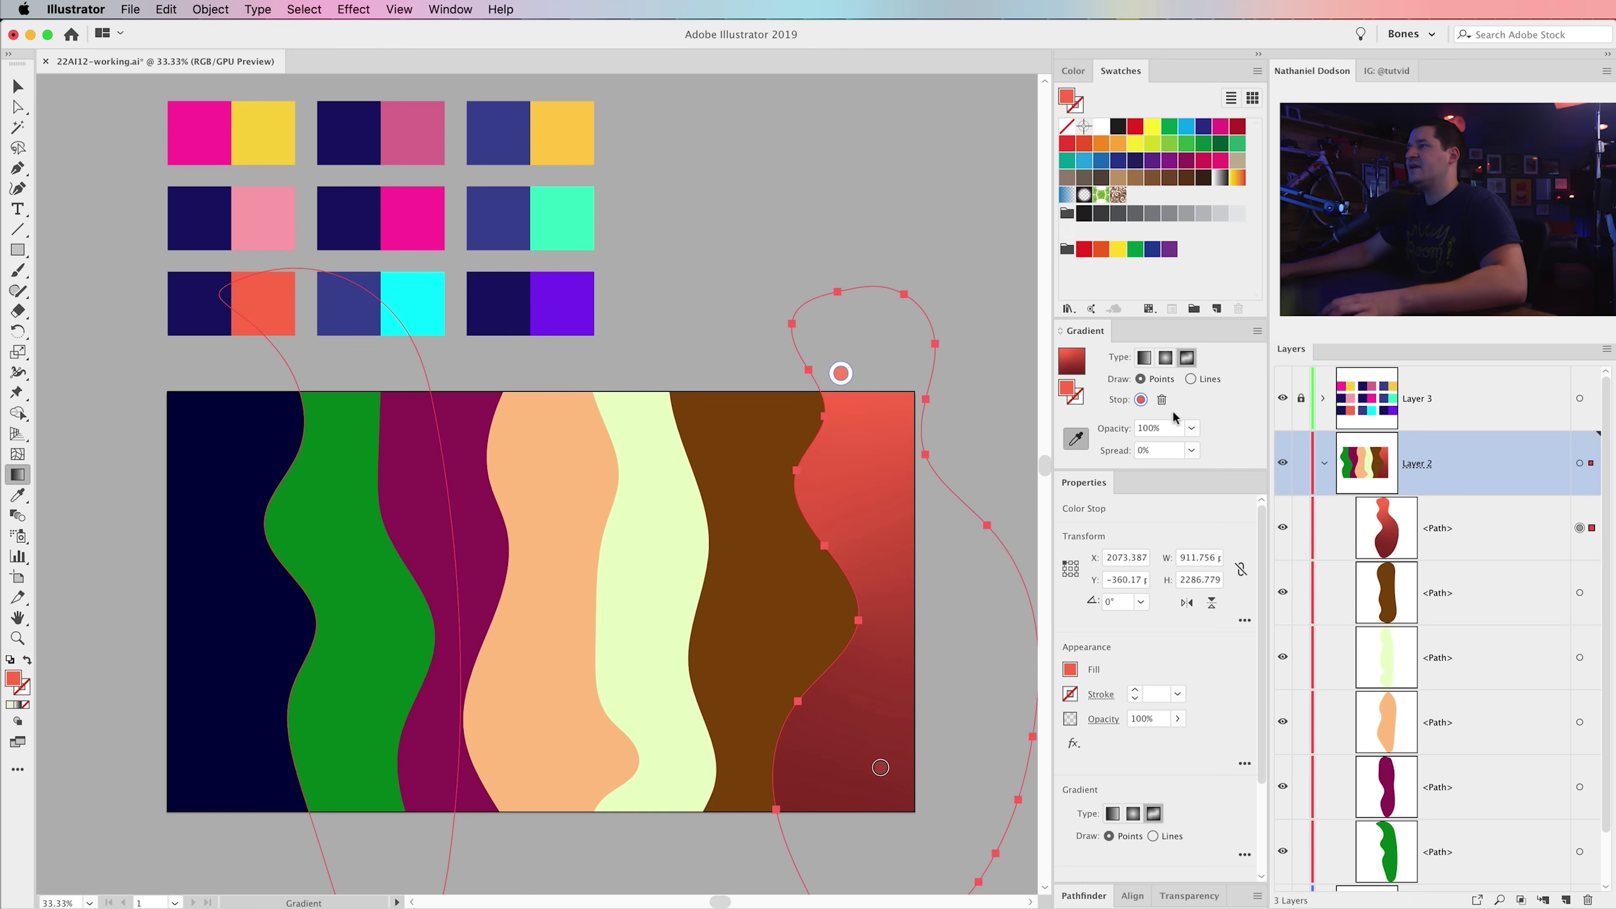
{"action": "left_click", "coordinate": [1190, 379]}
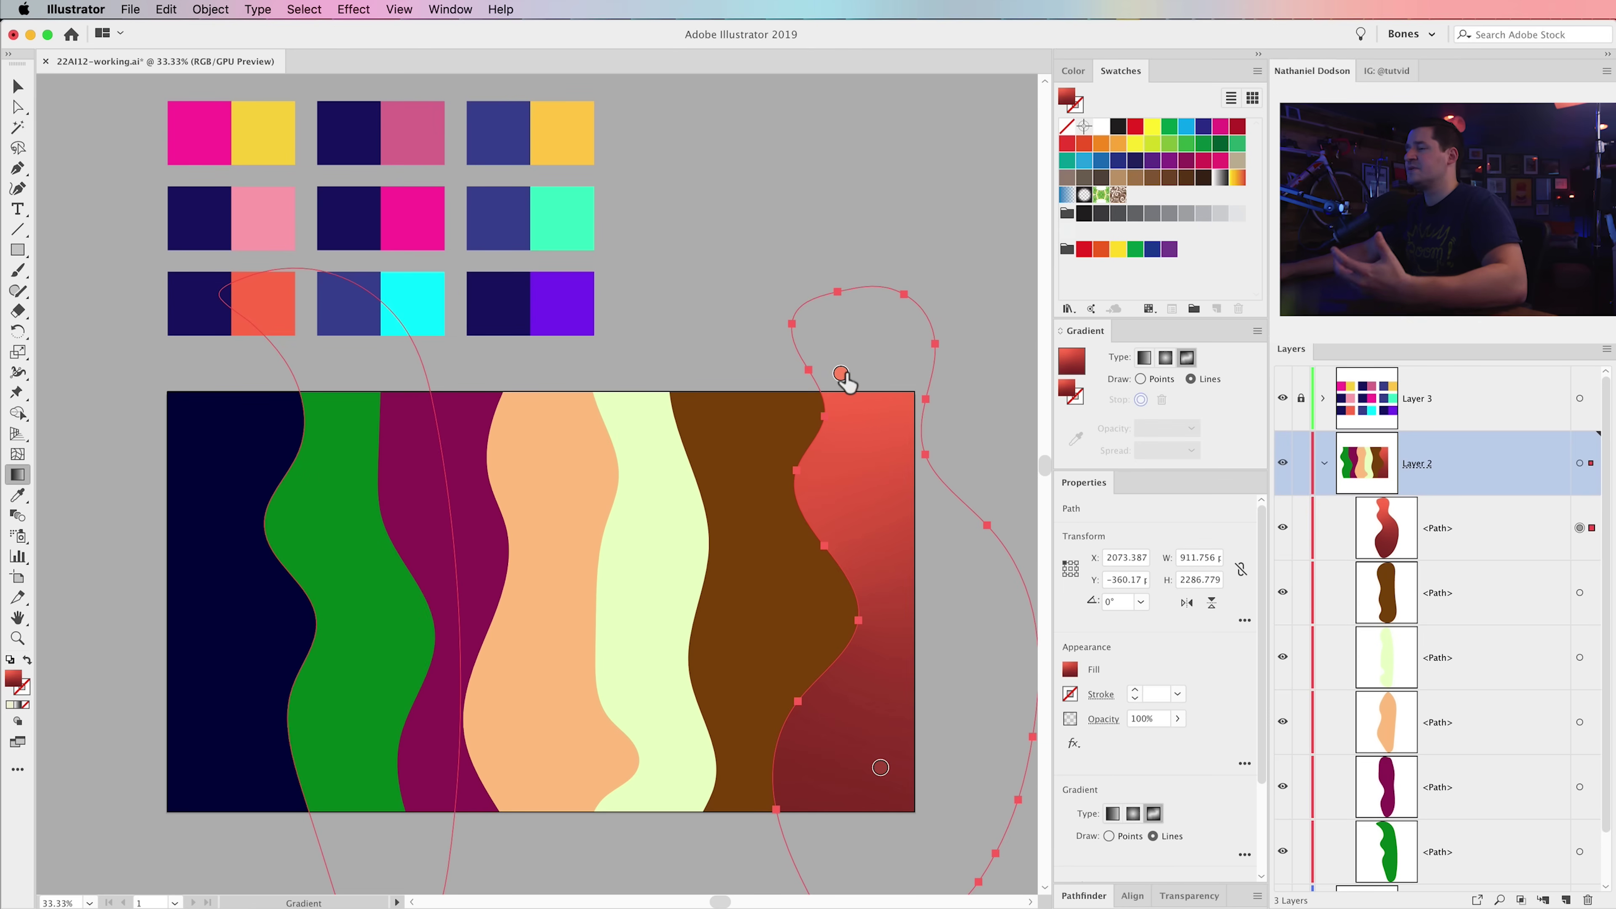
- Add a wavy line of coral gradient points running down the orange stripe from the top stop
{"action": "left_click", "coordinate": [842, 375]}
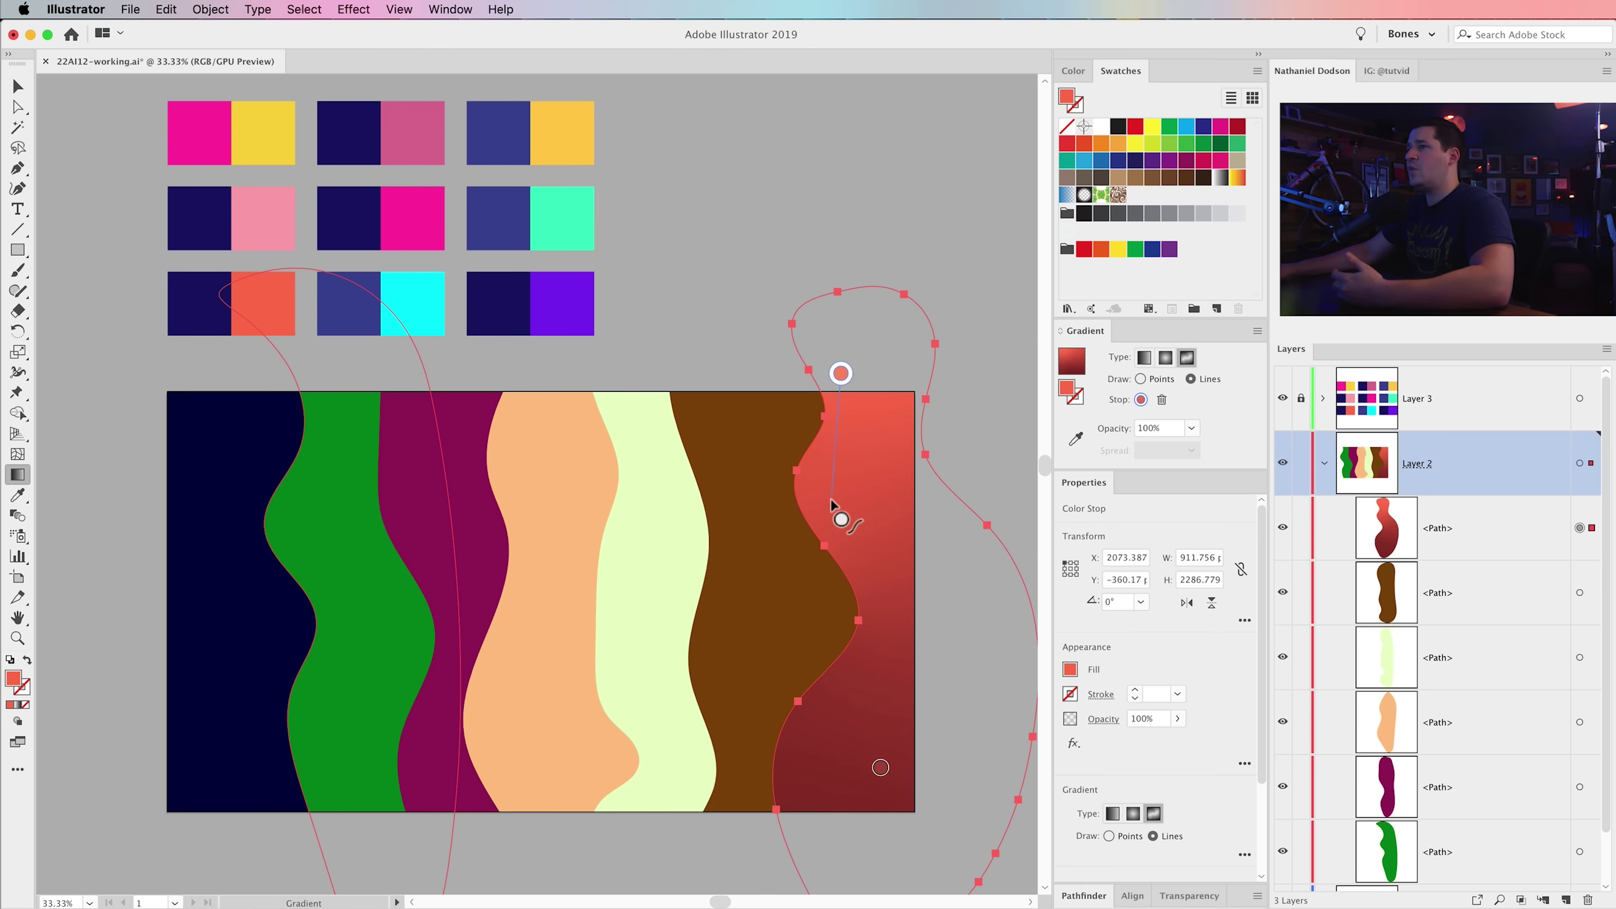
{"action": "left_click", "coordinate": [847, 420]}
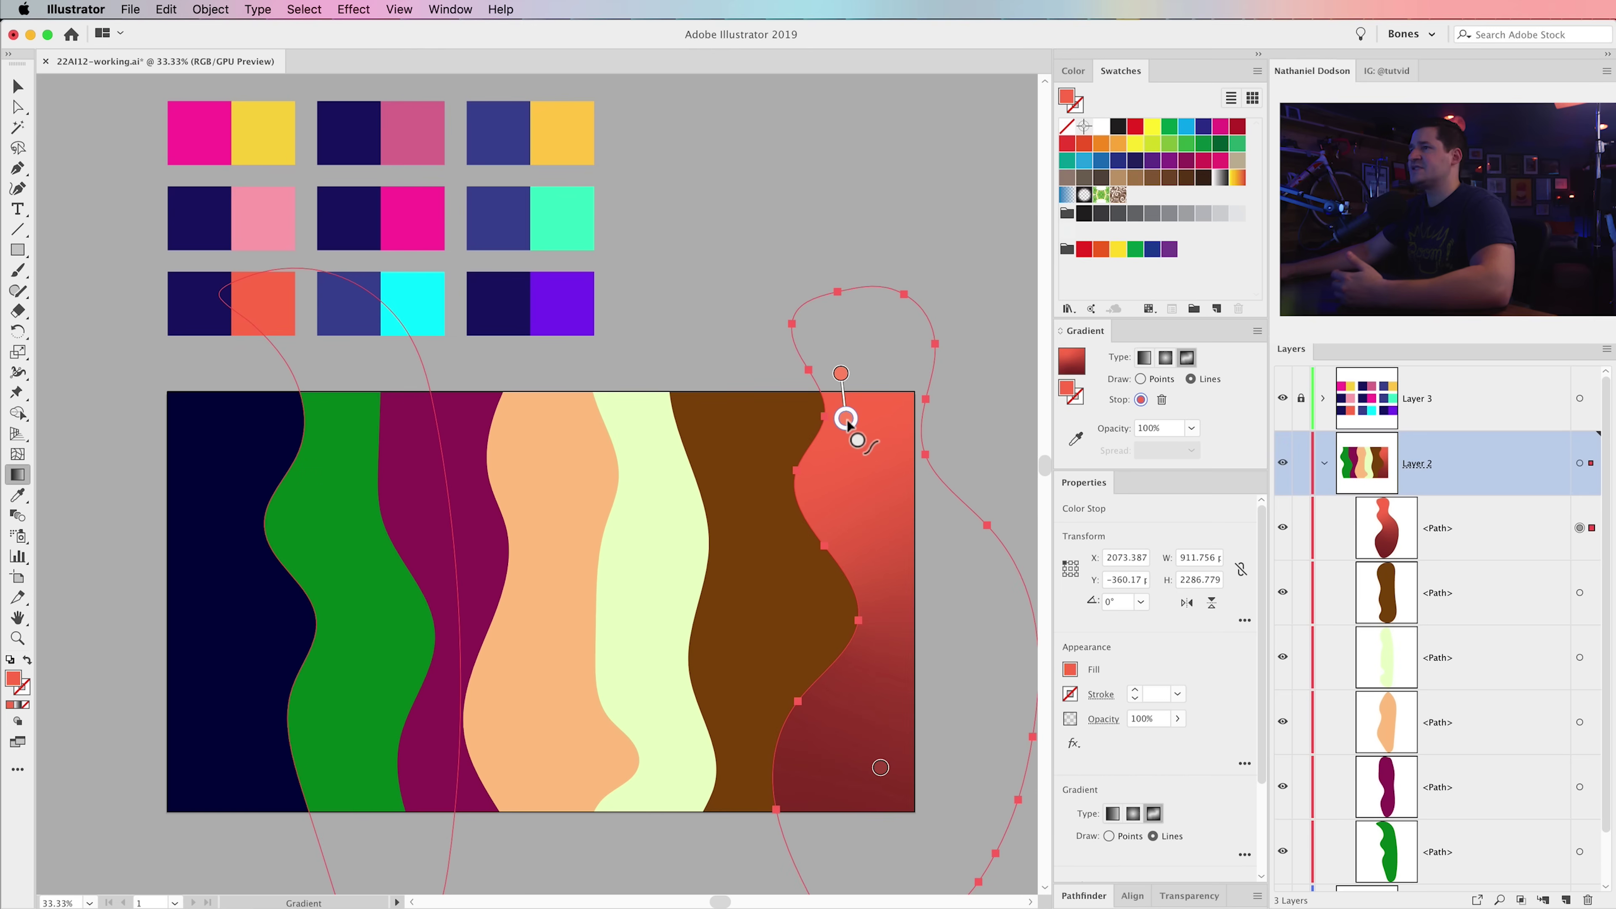
{"action": "left_click", "coordinate": [820, 480]}
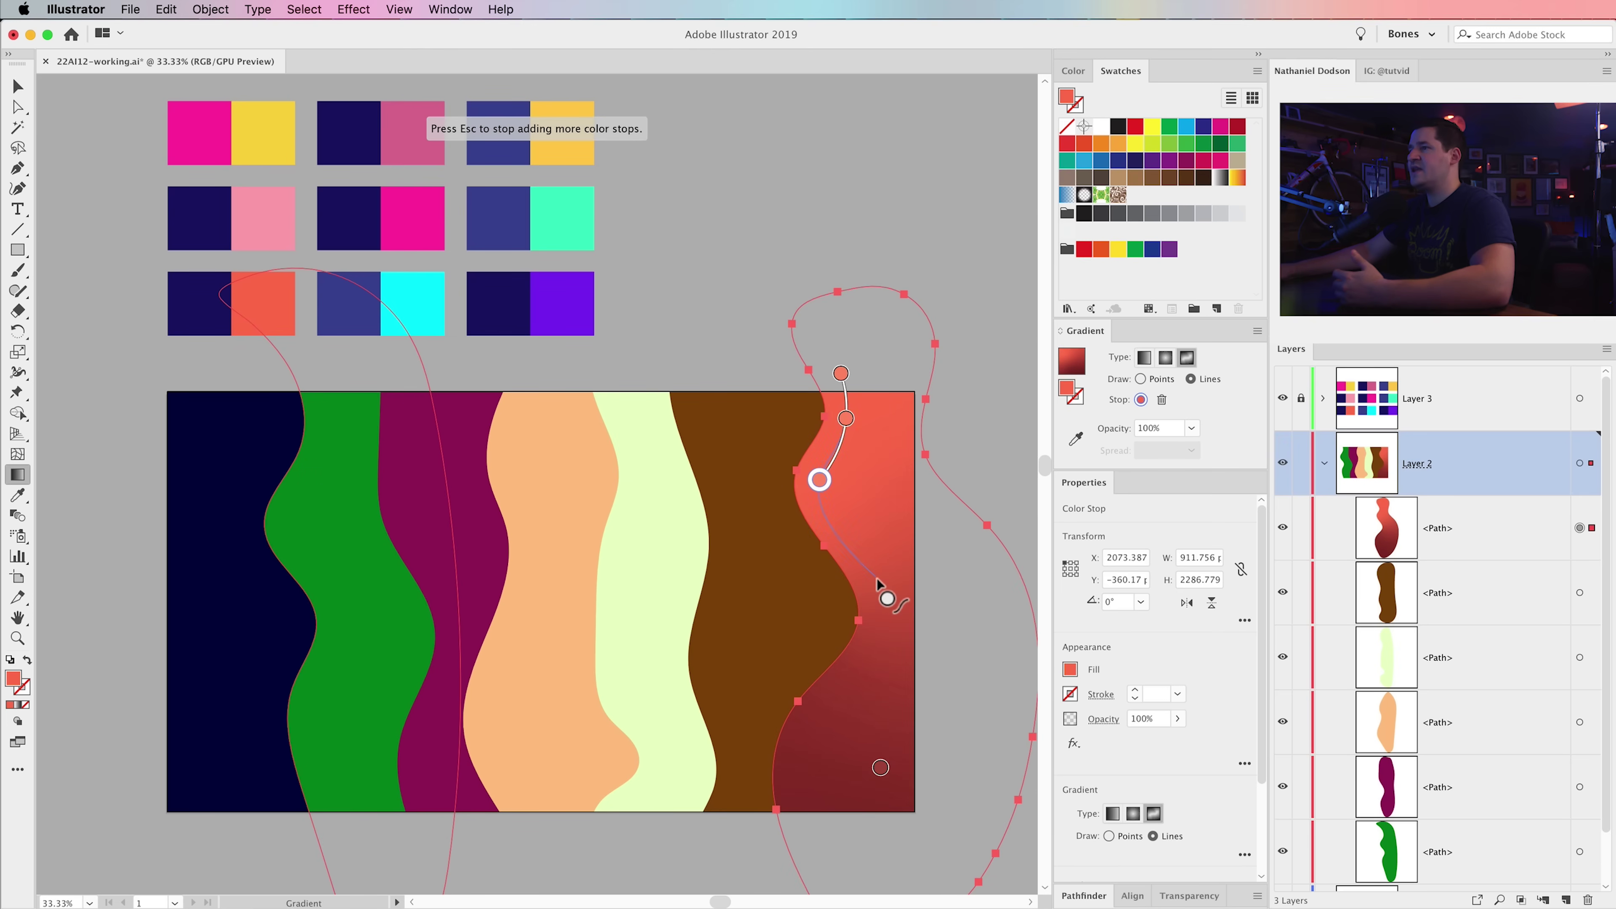
{"action": "left_click", "coordinate": [876, 566]}
{"action": "left_click", "coordinate": [881, 636]}
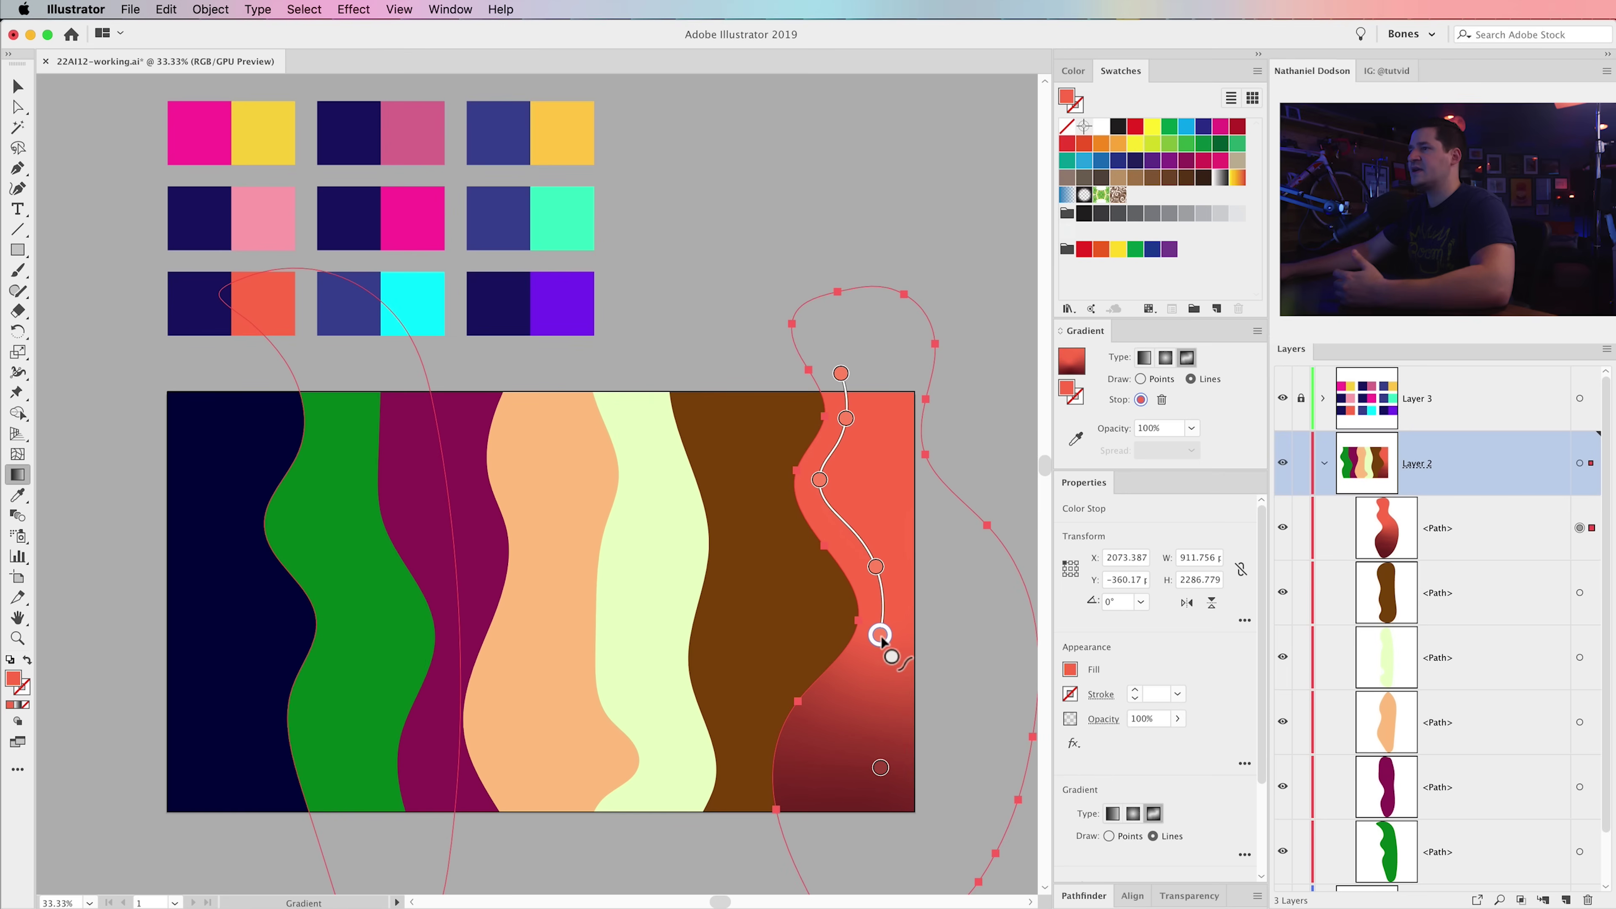
{"action": "left_click", "coordinate": [835, 706]}
{"action": "key", "text": "Escape"}
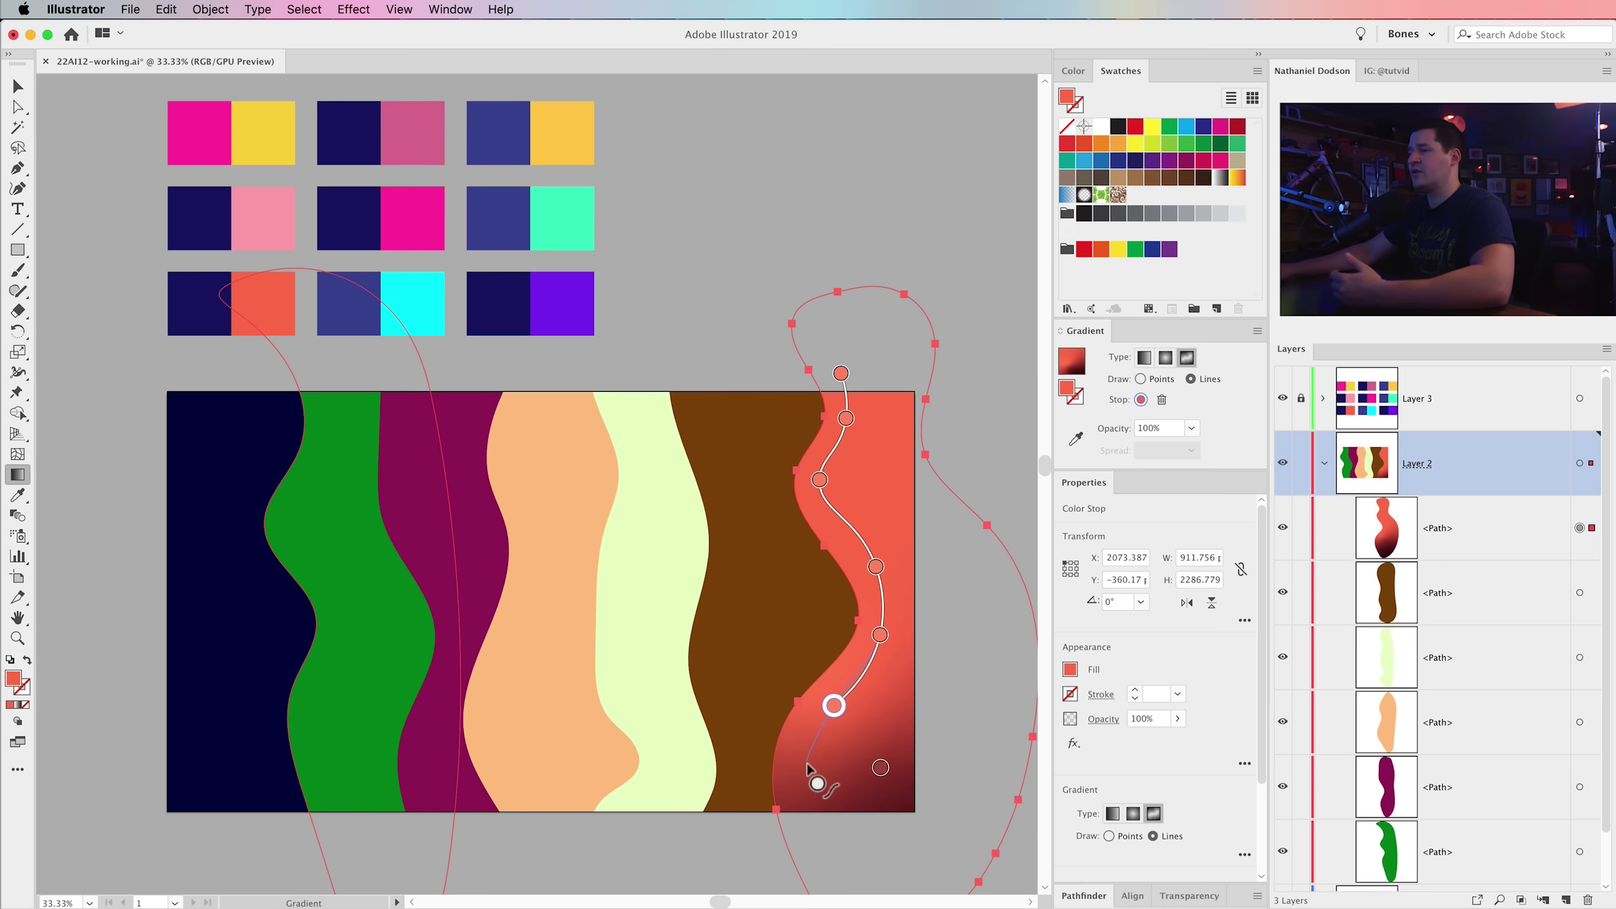
- Extend the coral line past the stripe's bottom and select the dark red stop
{"action": "left_click", "coordinate": [790, 783]}
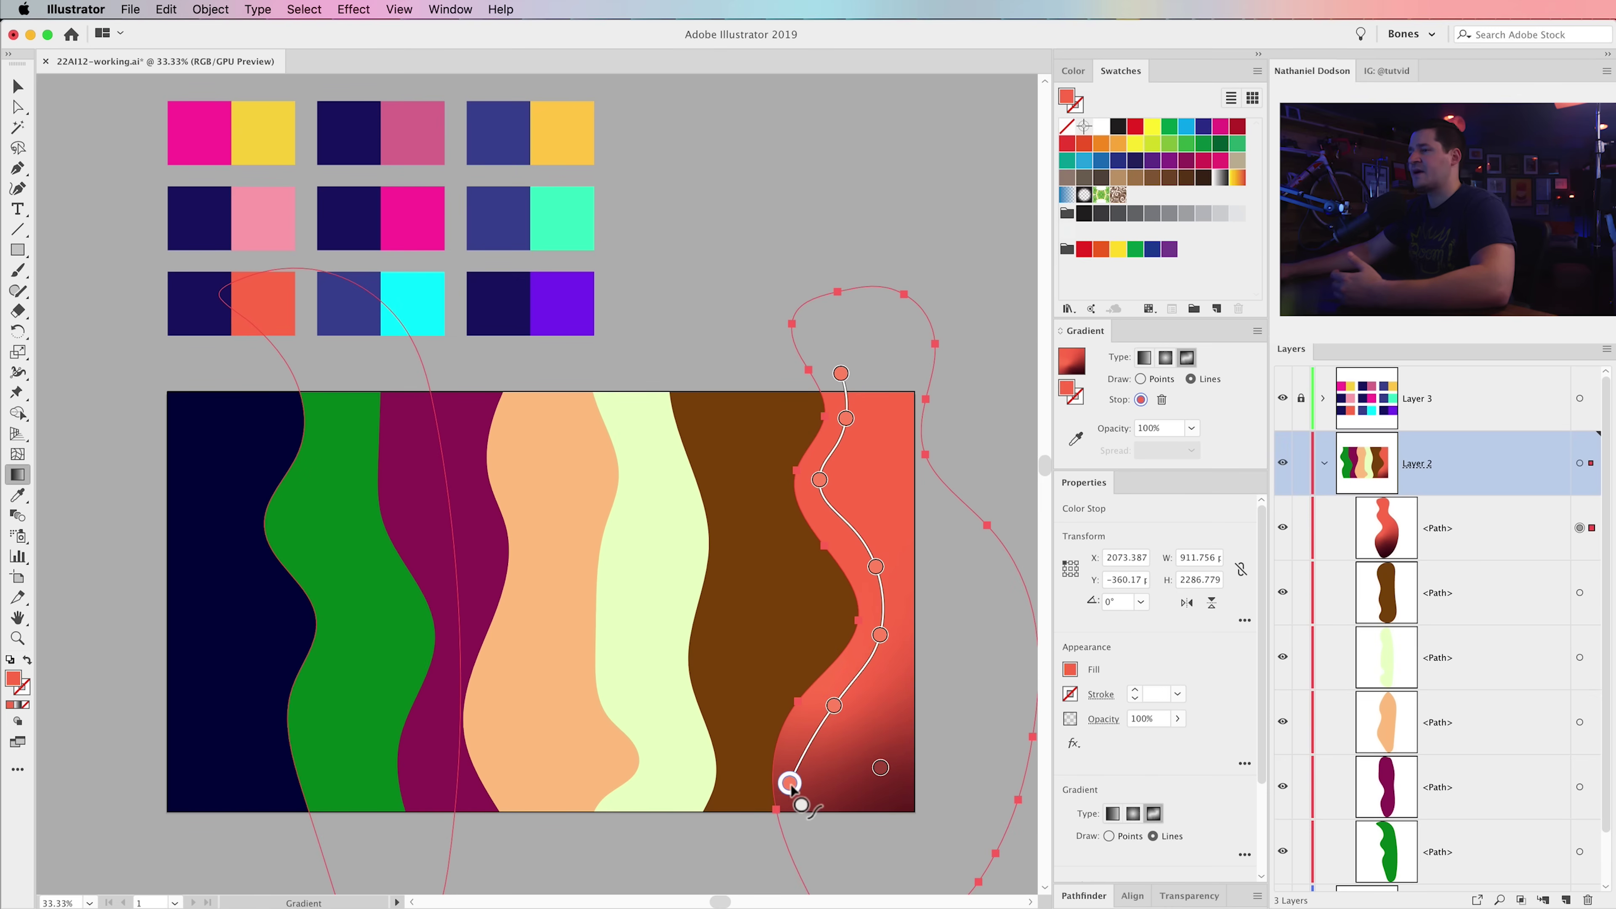
{"action": "left_click", "coordinate": [845, 873]}
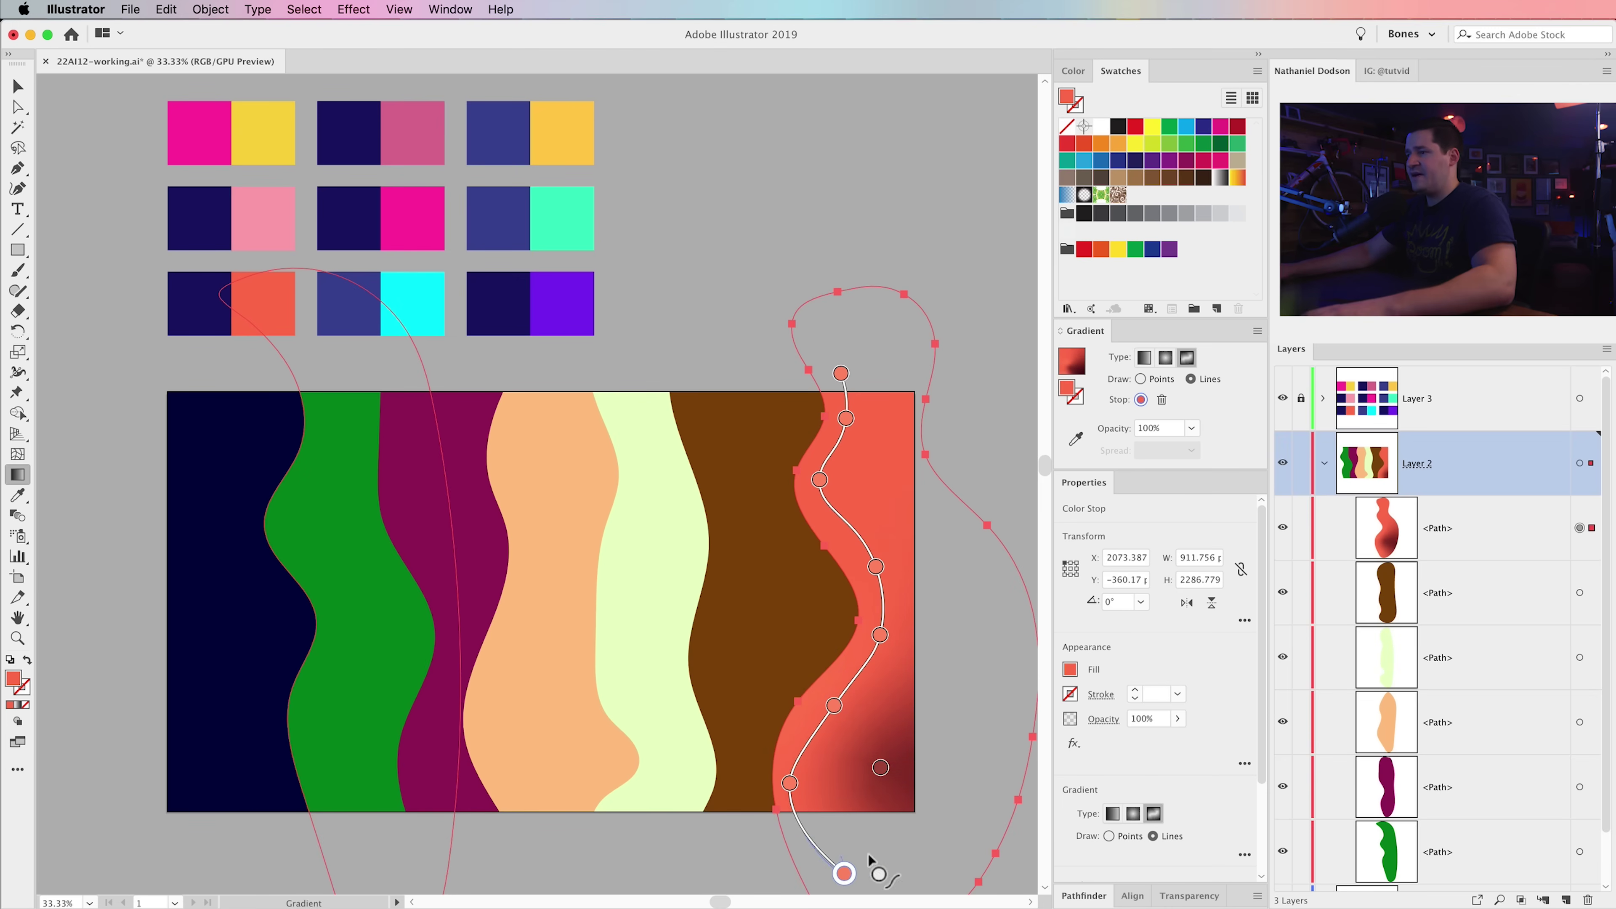
{"action": "left_click", "coordinate": [921, 786]}
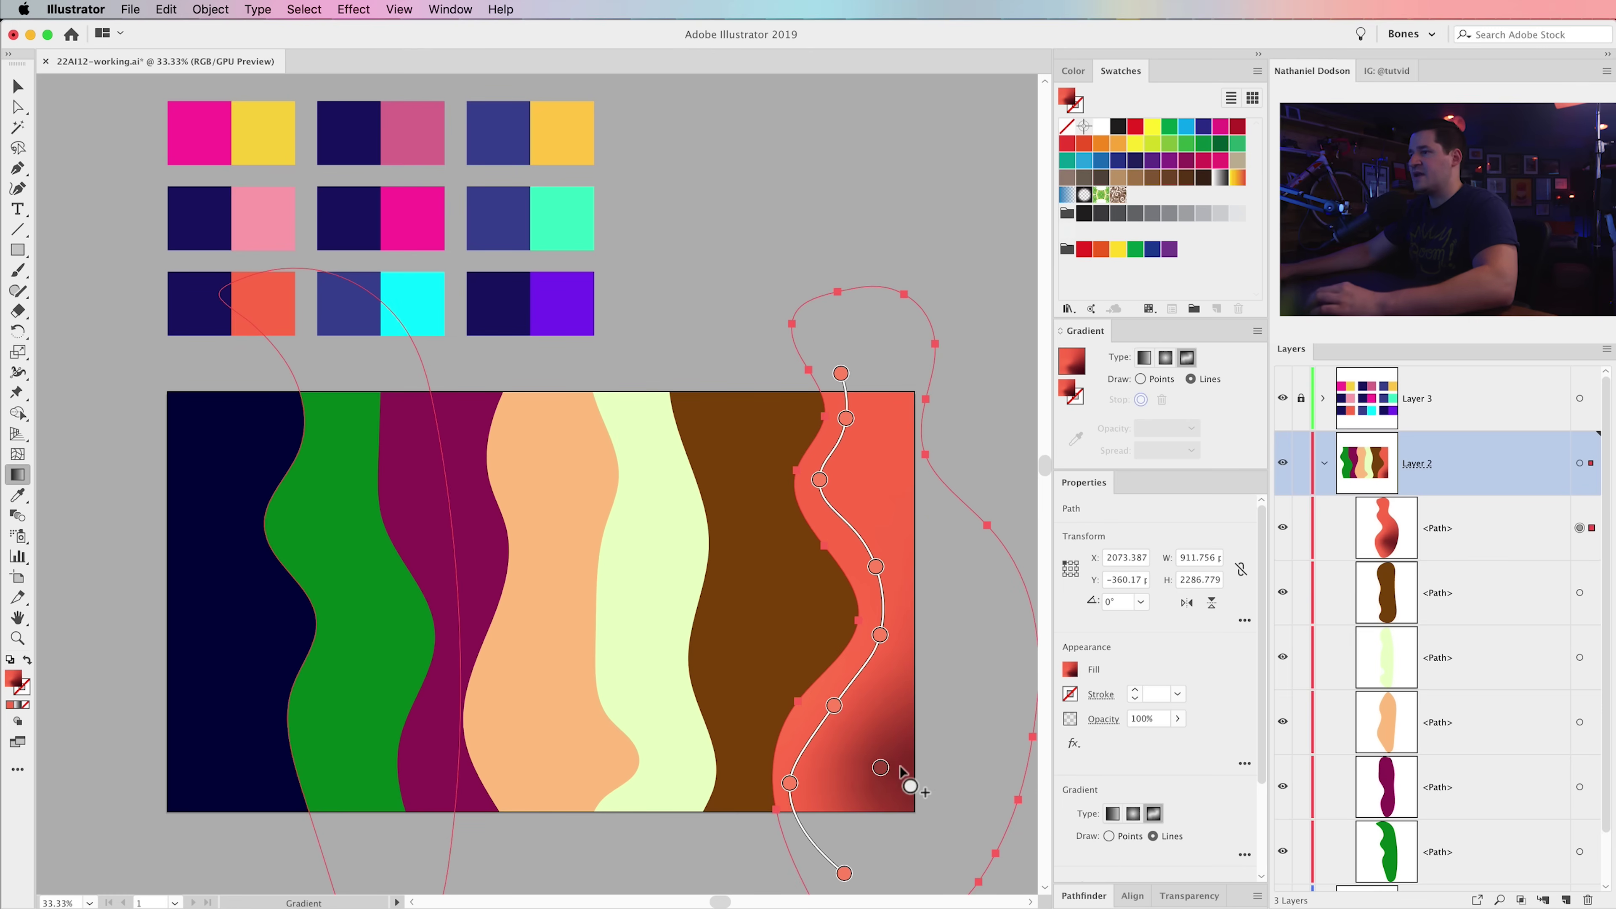
{"action": "left_click", "coordinate": [883, 770]}
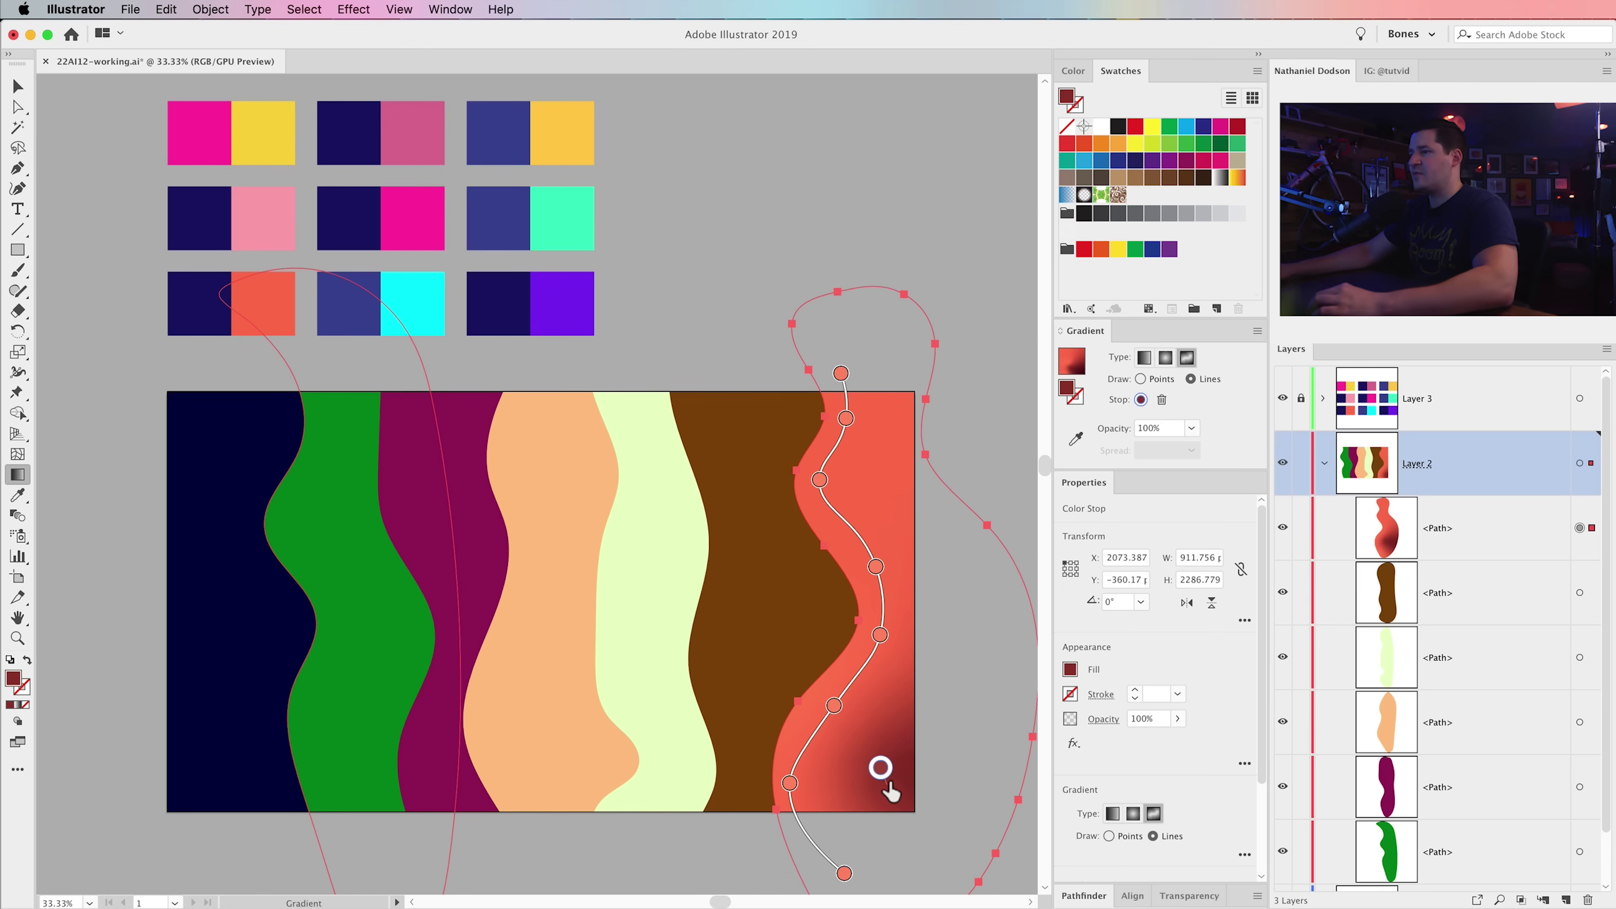
- Move the dark red stop below the stripe and recolour it navy from the dark swatch
{"action": "left_click_drag", "start_coordinate": [882, 770], "coordinate": [875, 852]}
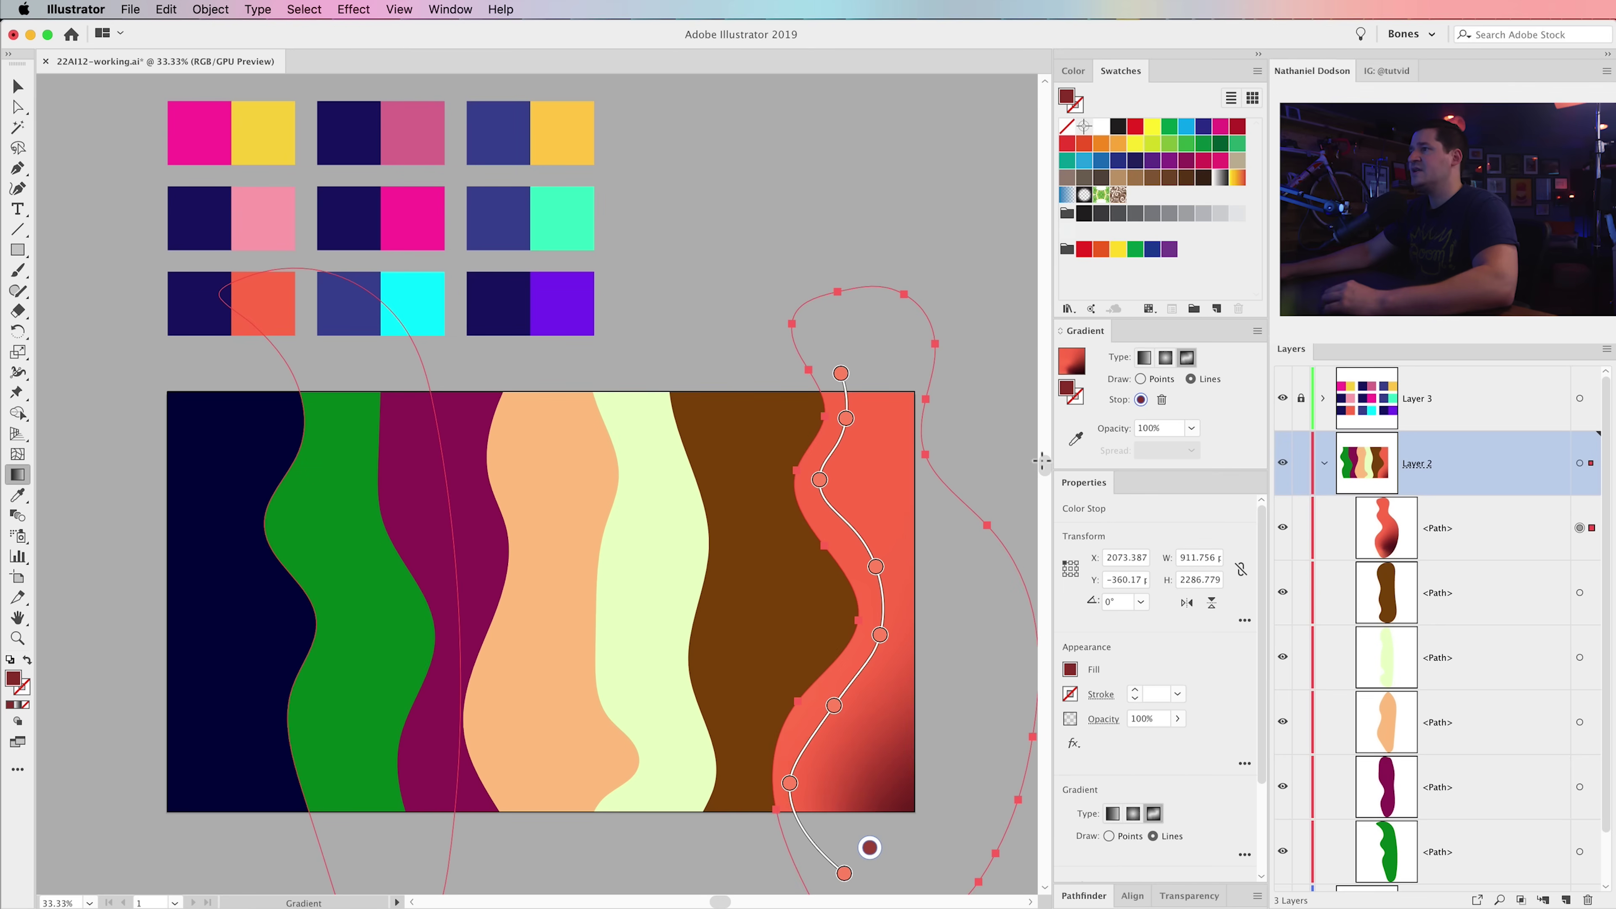
{"action": "left_click", "coordinate": [1075, 441]}
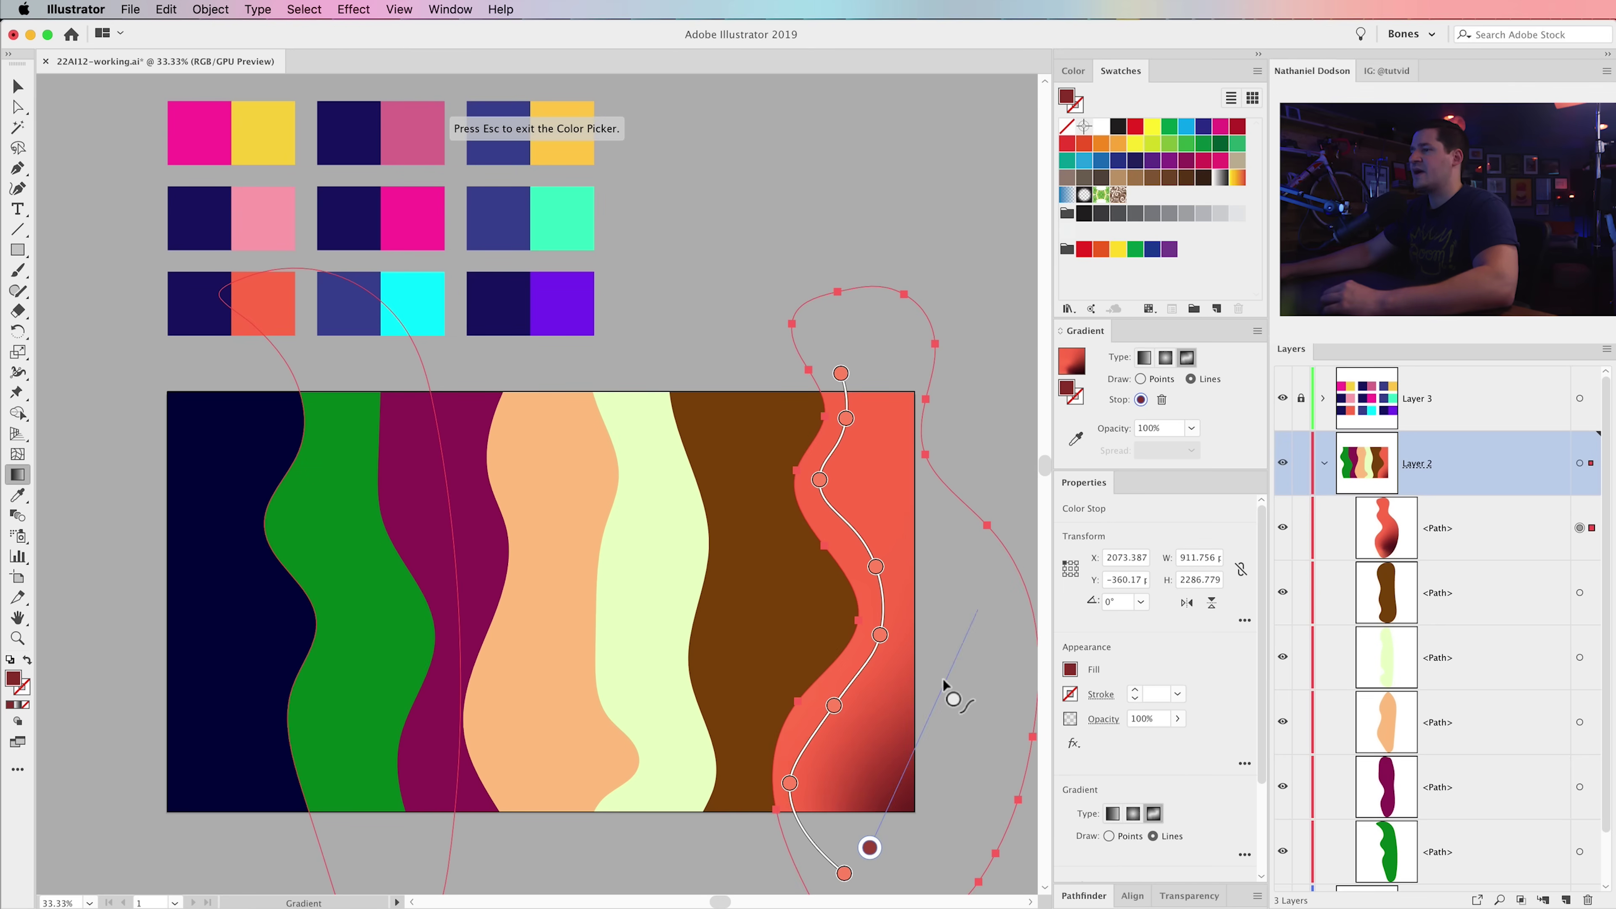
{"action": "key", "text": "Escape"}
{"action": "double_click", "coordinate": [870, 848]}
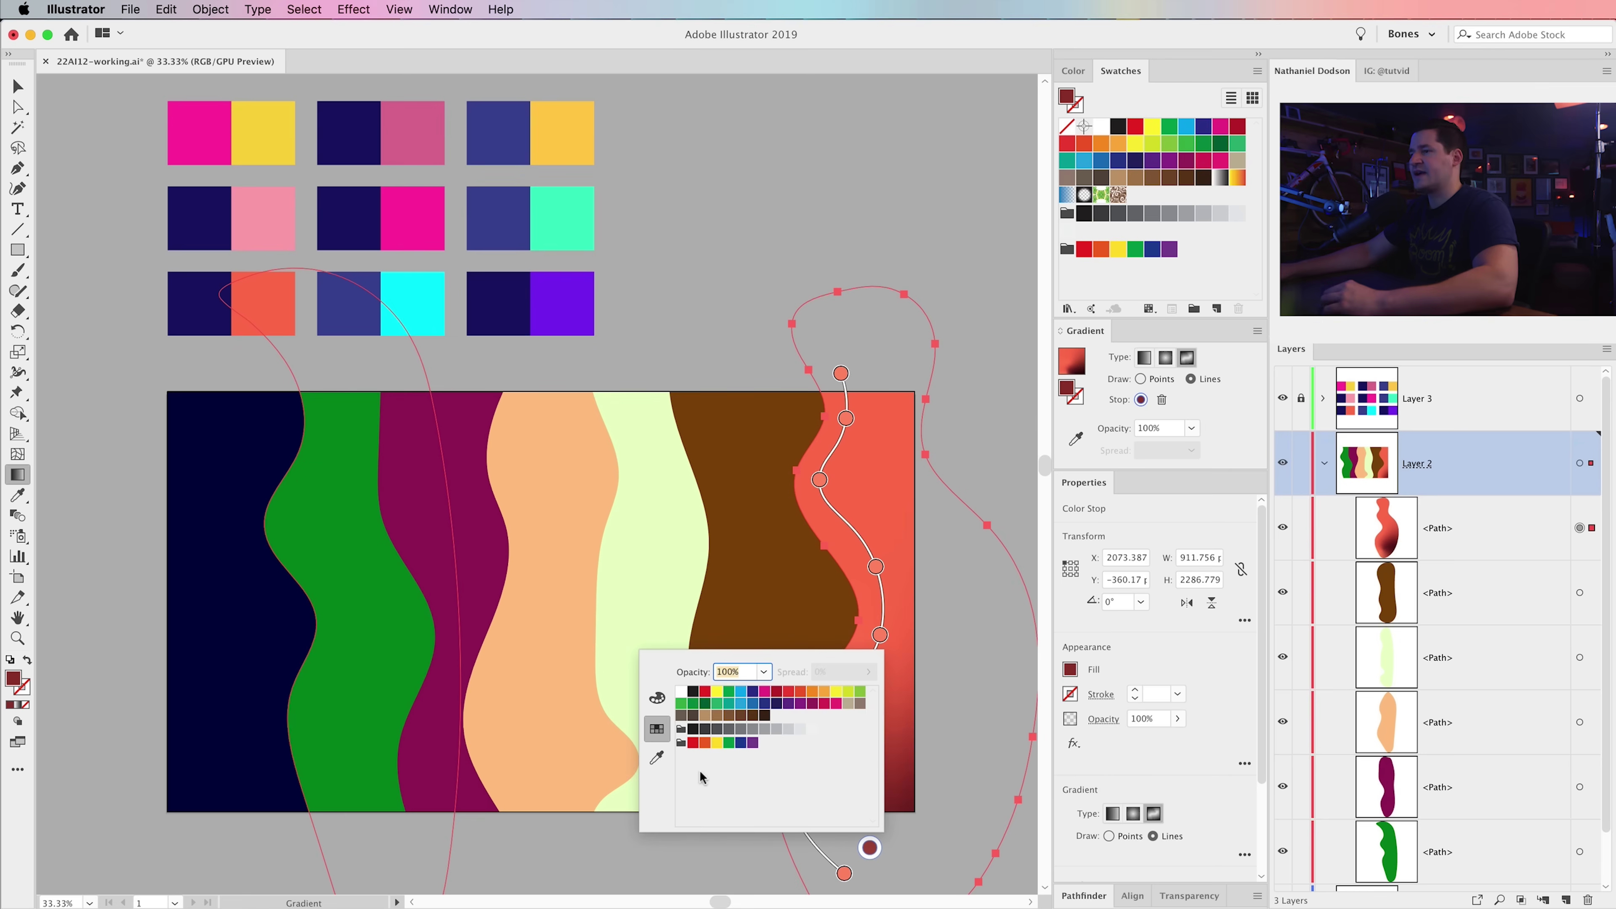
{"action": "left_click", "coordinate": [656, 758]}
{"action": "left_click", "coordinate": [196, 303]}
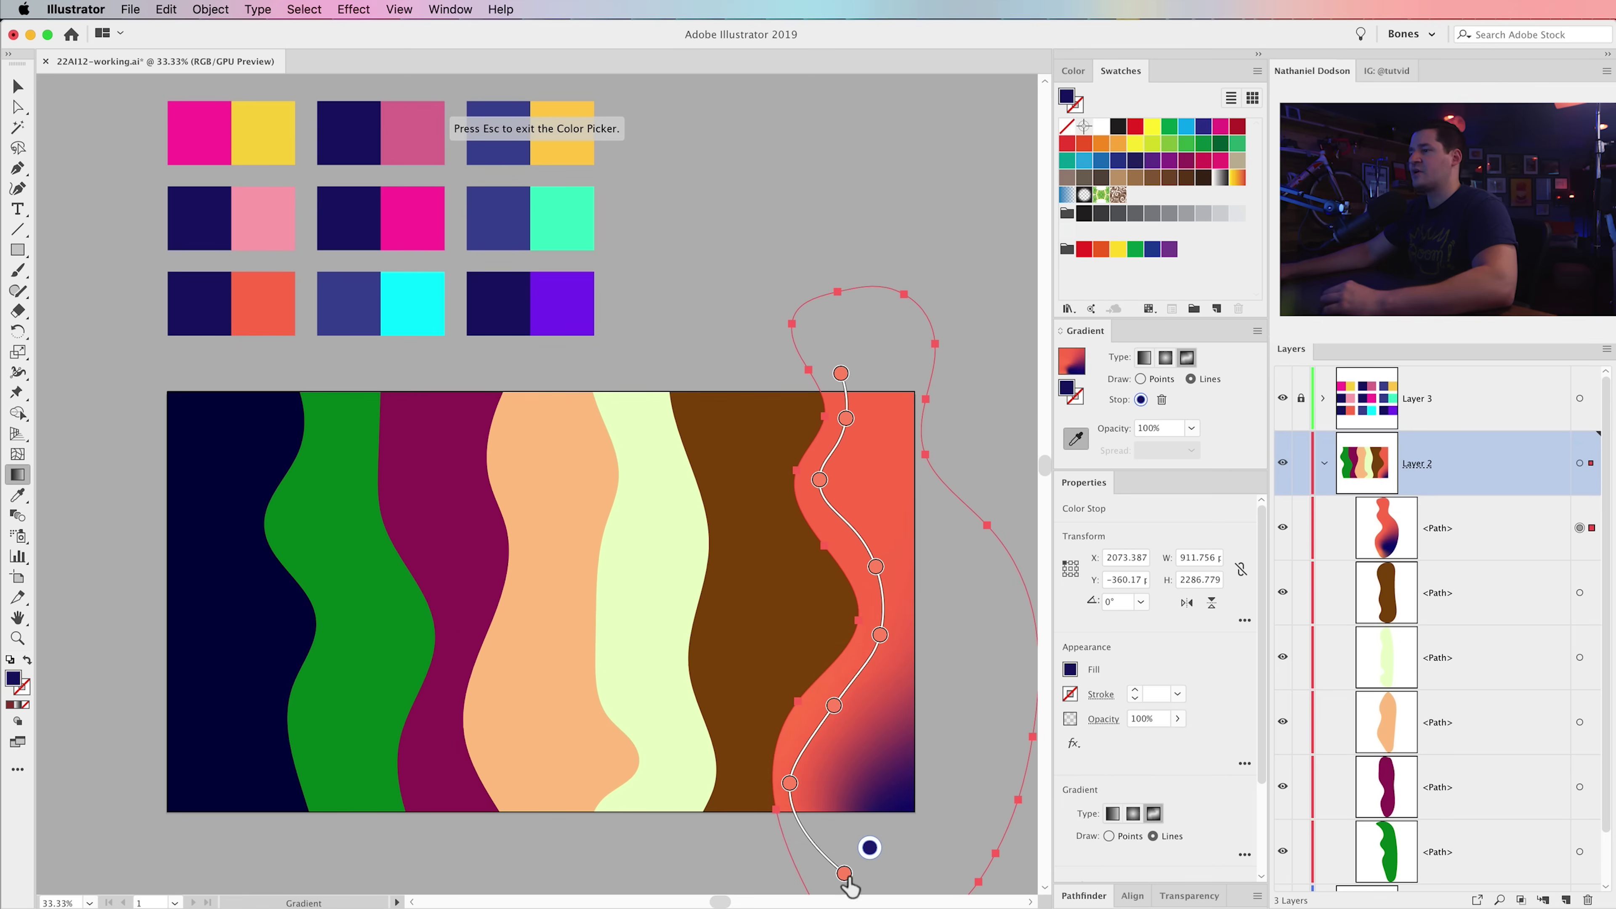
{"action": "key", "text": "Escape"}
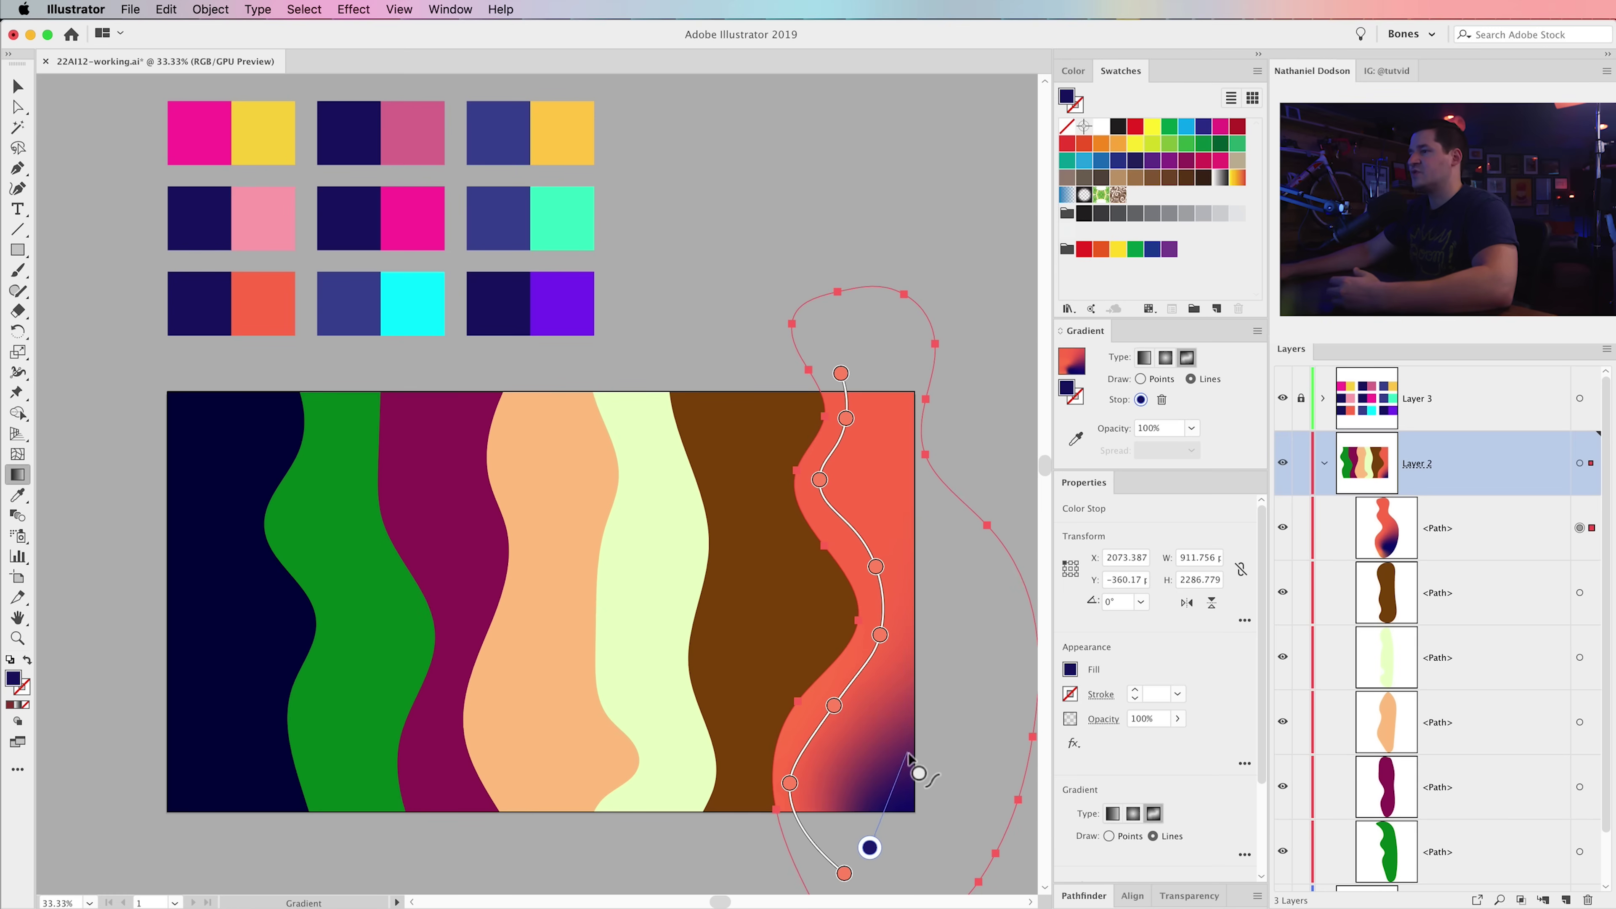
- Add a line of navy gradient points up the orange stripe's right edge to above the artboard
{"action": "left_click", "coordinate": [926, 751]}
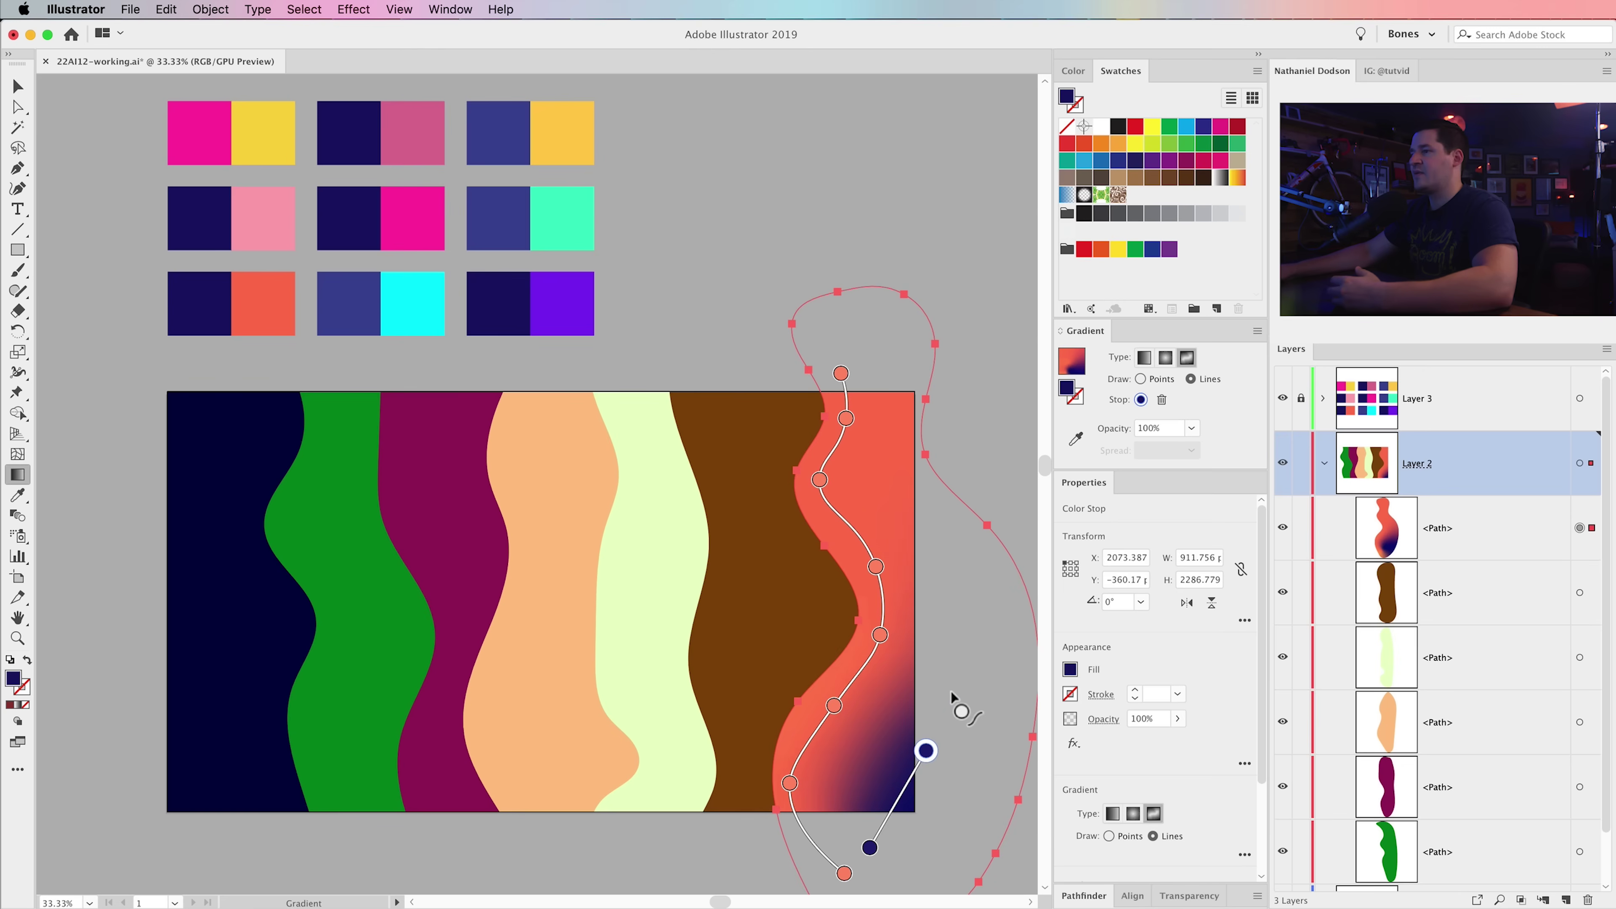
{"action": "left_click", "coordinate": [930, 630]}
{"action": "left_click", "coordinate": [934, 549]}
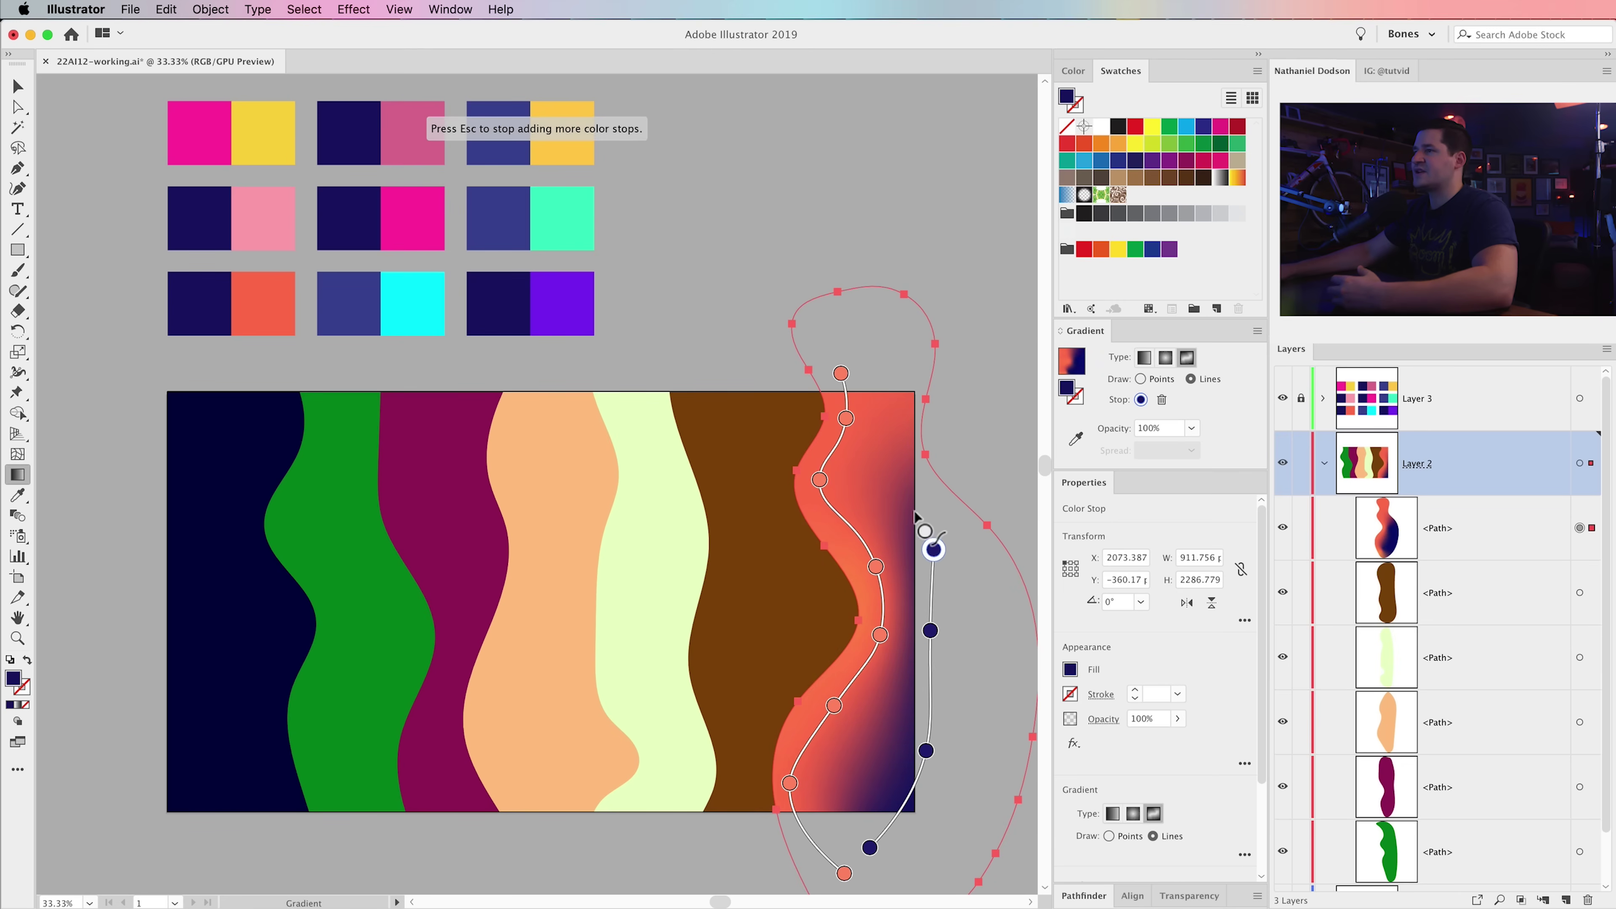
{"action": "left_click", "coordinate": [897, 497]}
{"action": "left_click", "coordinate": [919, 381]}
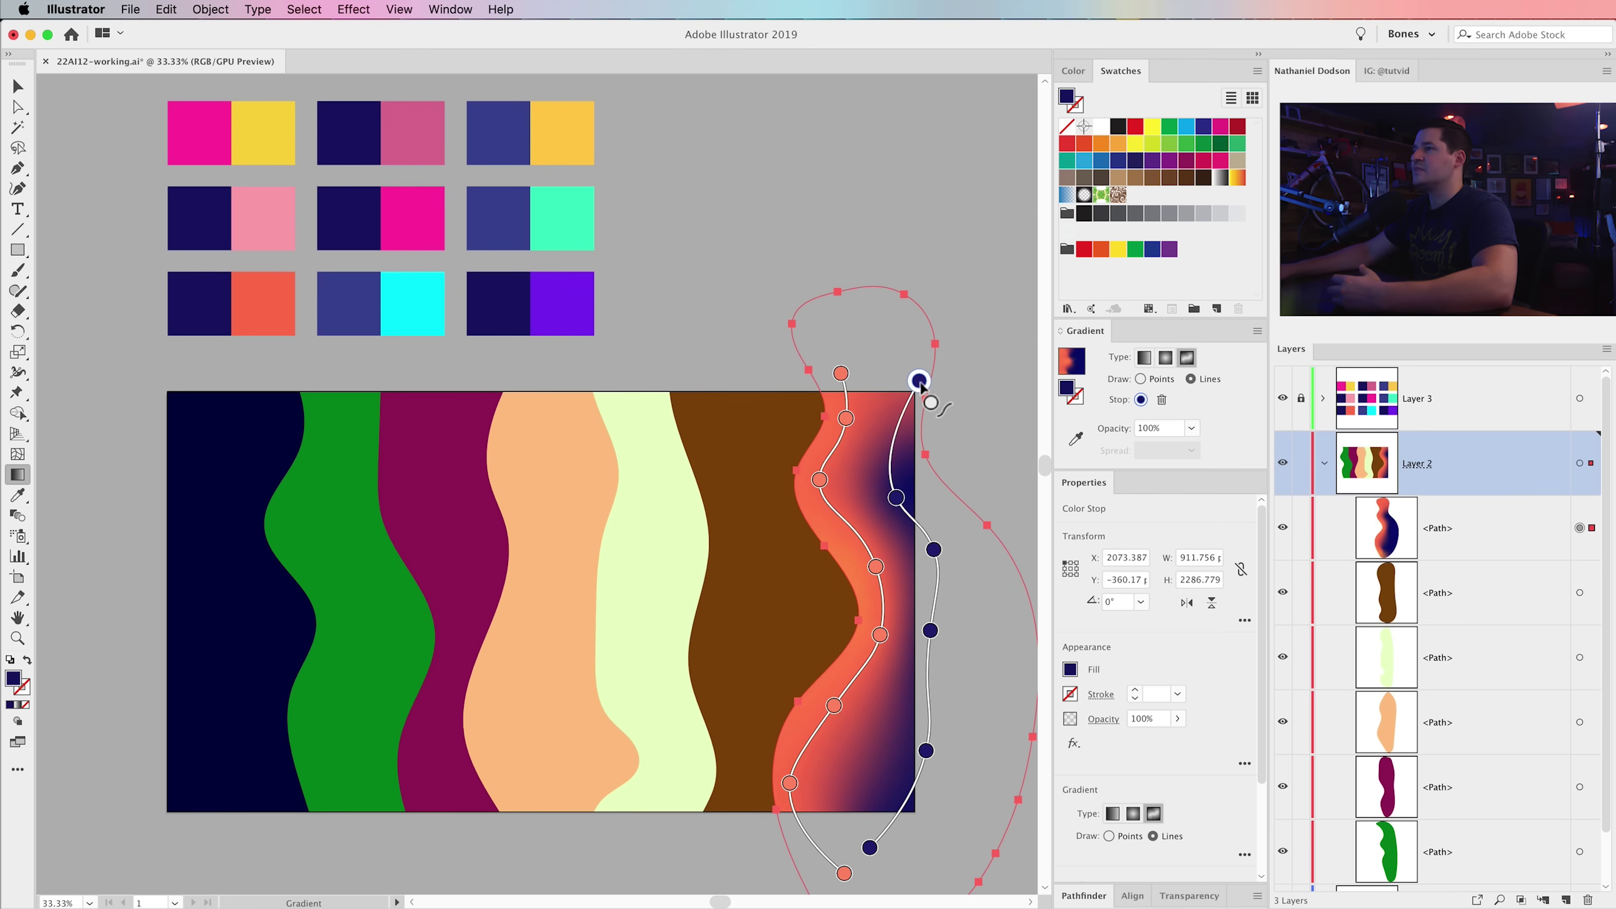
{"action": "left_click", "coordinate": [859, 325]}
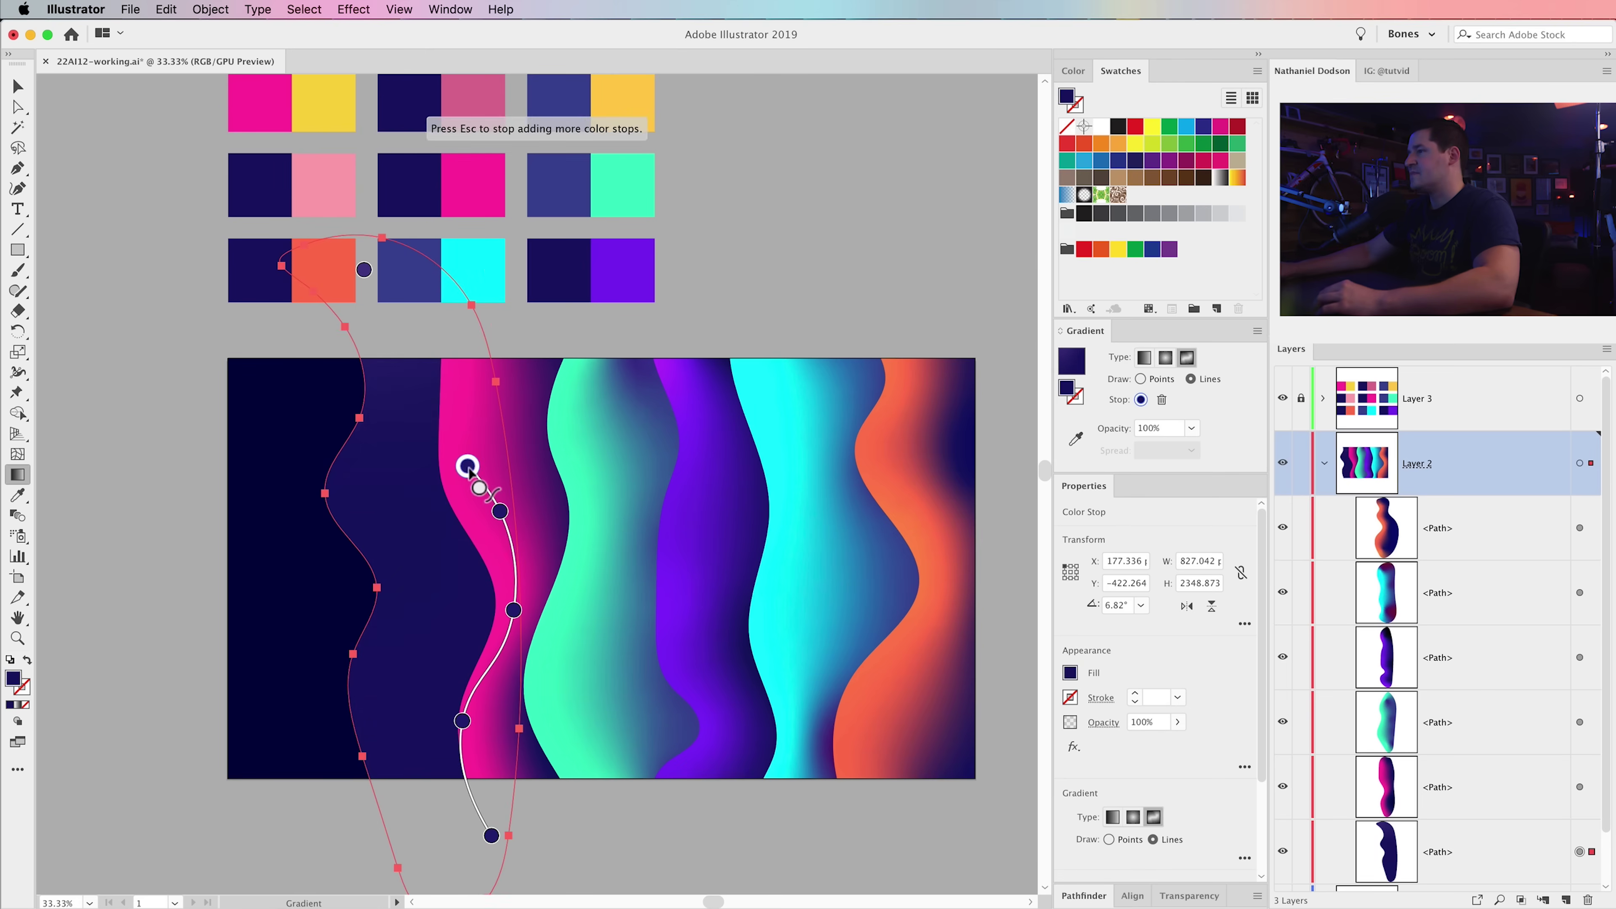
{"action": "key", "text": "Escape"}
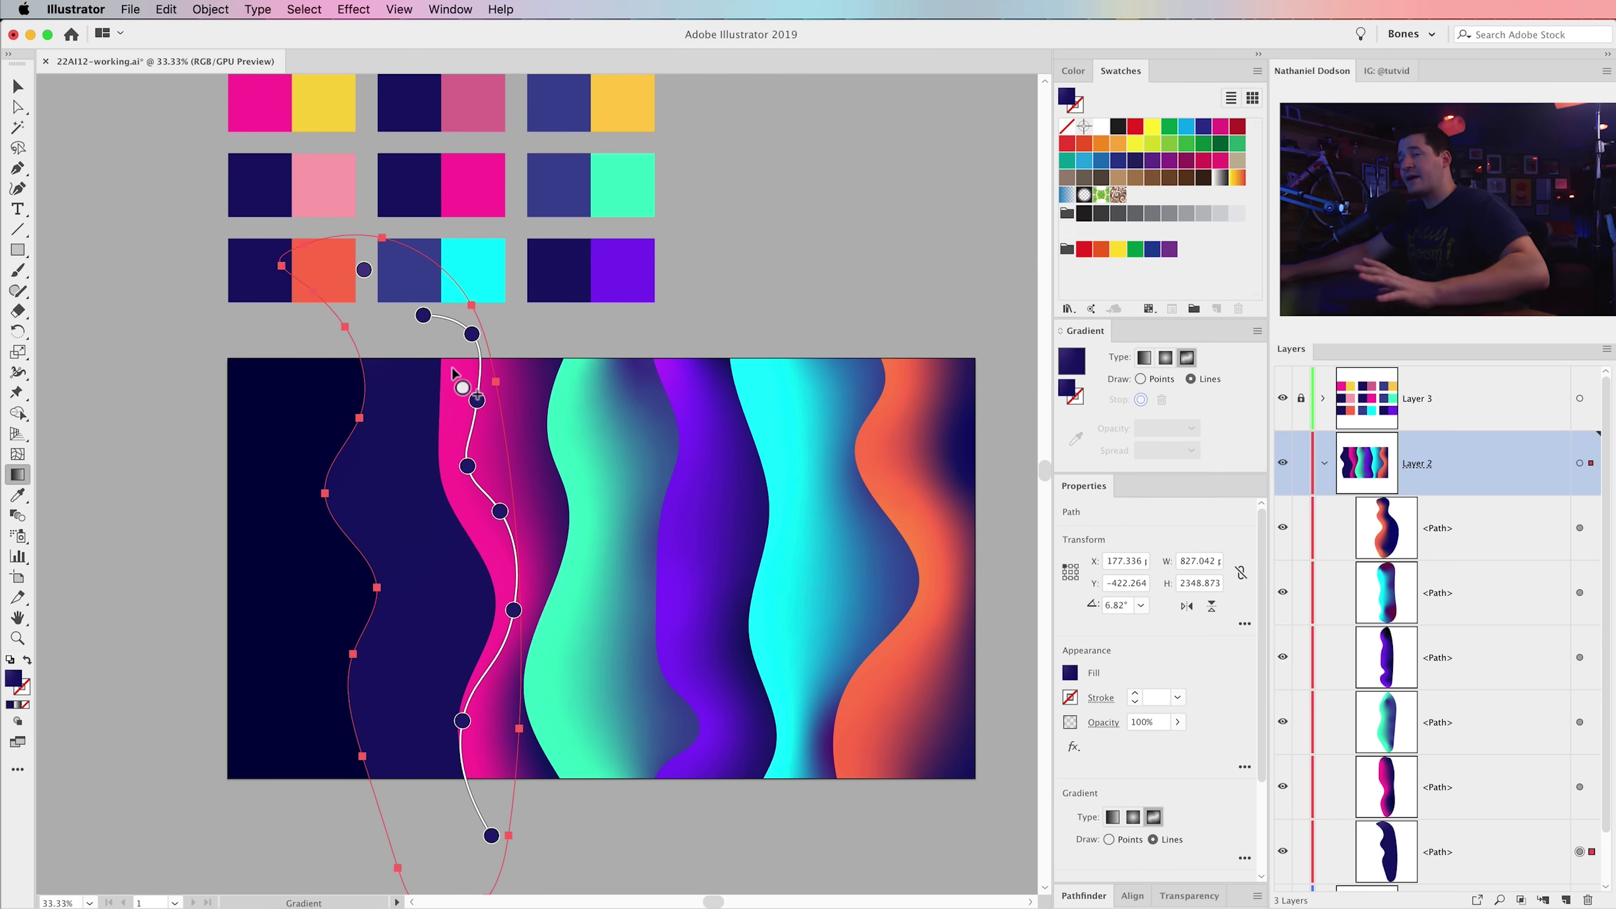
- Drag the dark stripe's top navy gradient point down below the swatch, then leave gradient editing
{"action": "scroll", "coordinate": [1483, 688], "scroll_direction": "down", "scroll_amount": 2}
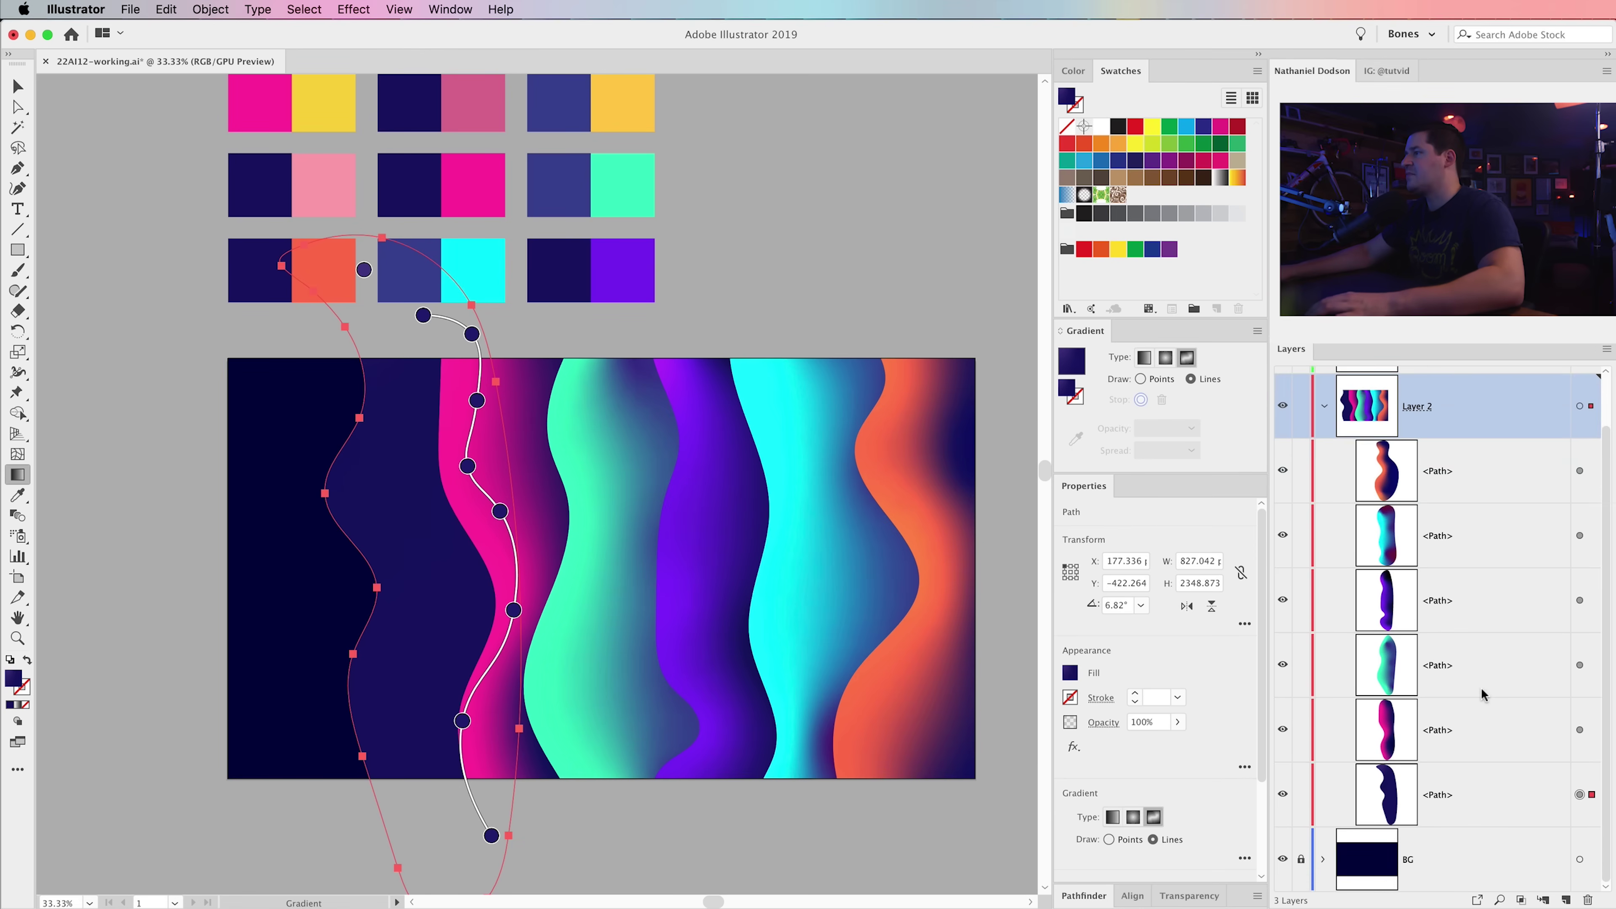
{"action": "left_click", "coordinate": [364, 271]}
{"action": "left_click_drag", "start_coordinate": [365, 273], "coordinate": [363, 304]}
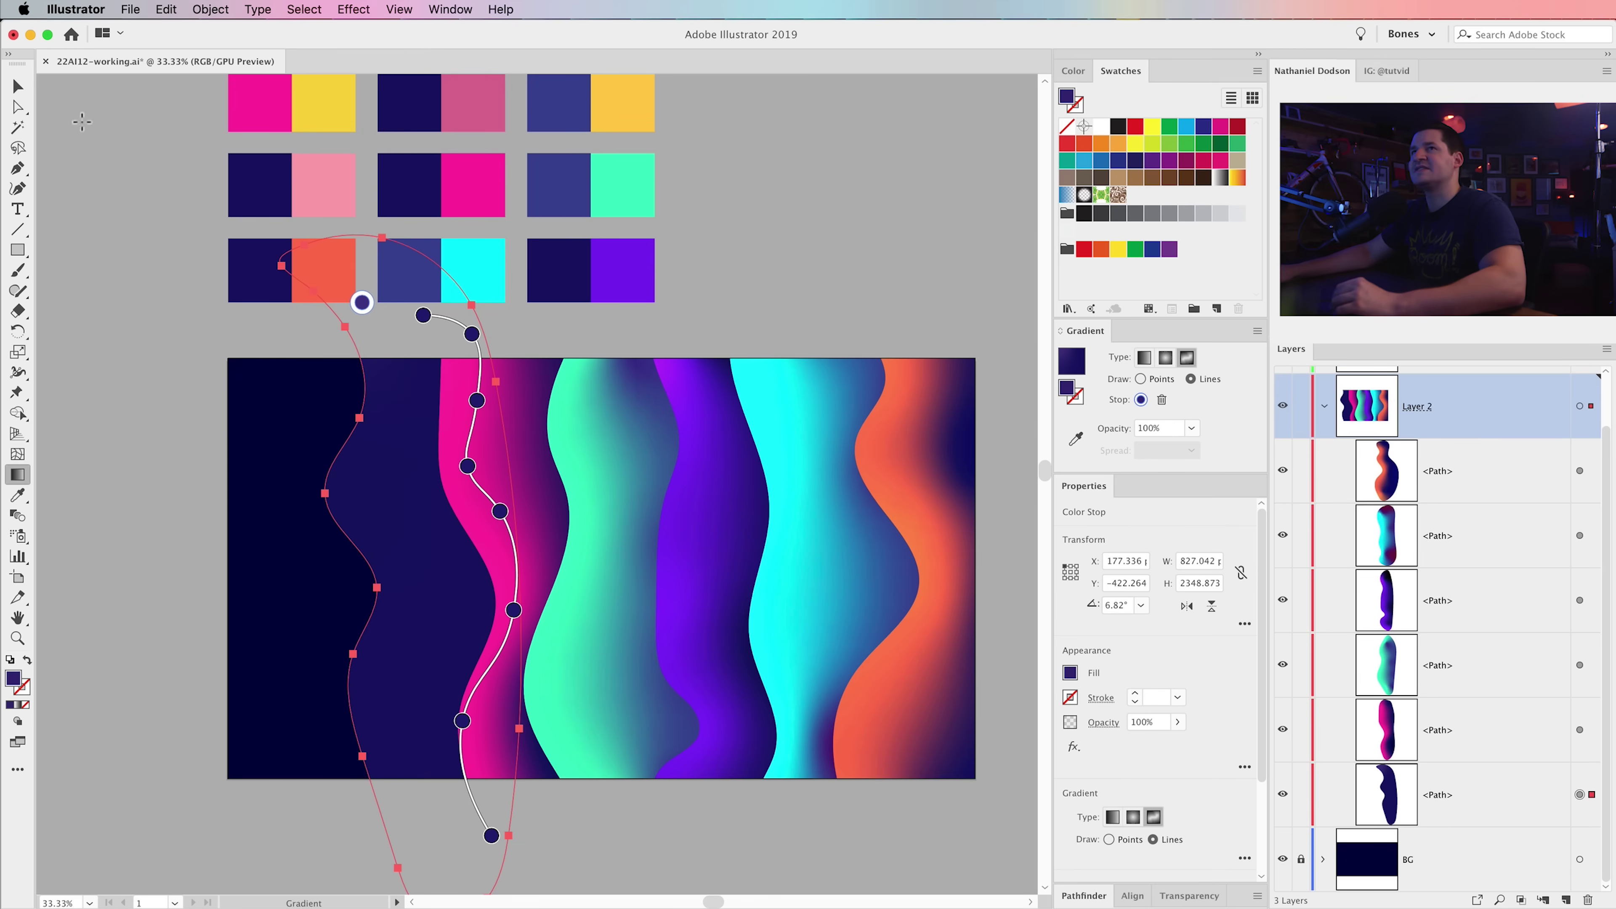
{"action": "left_click", "coordinate": [27, 82]}
- Turn two pink gradient points in the magenta wave's upper left yellow using the yellow swatch
{"action": "left_click", "coordinate": [133, 253]}
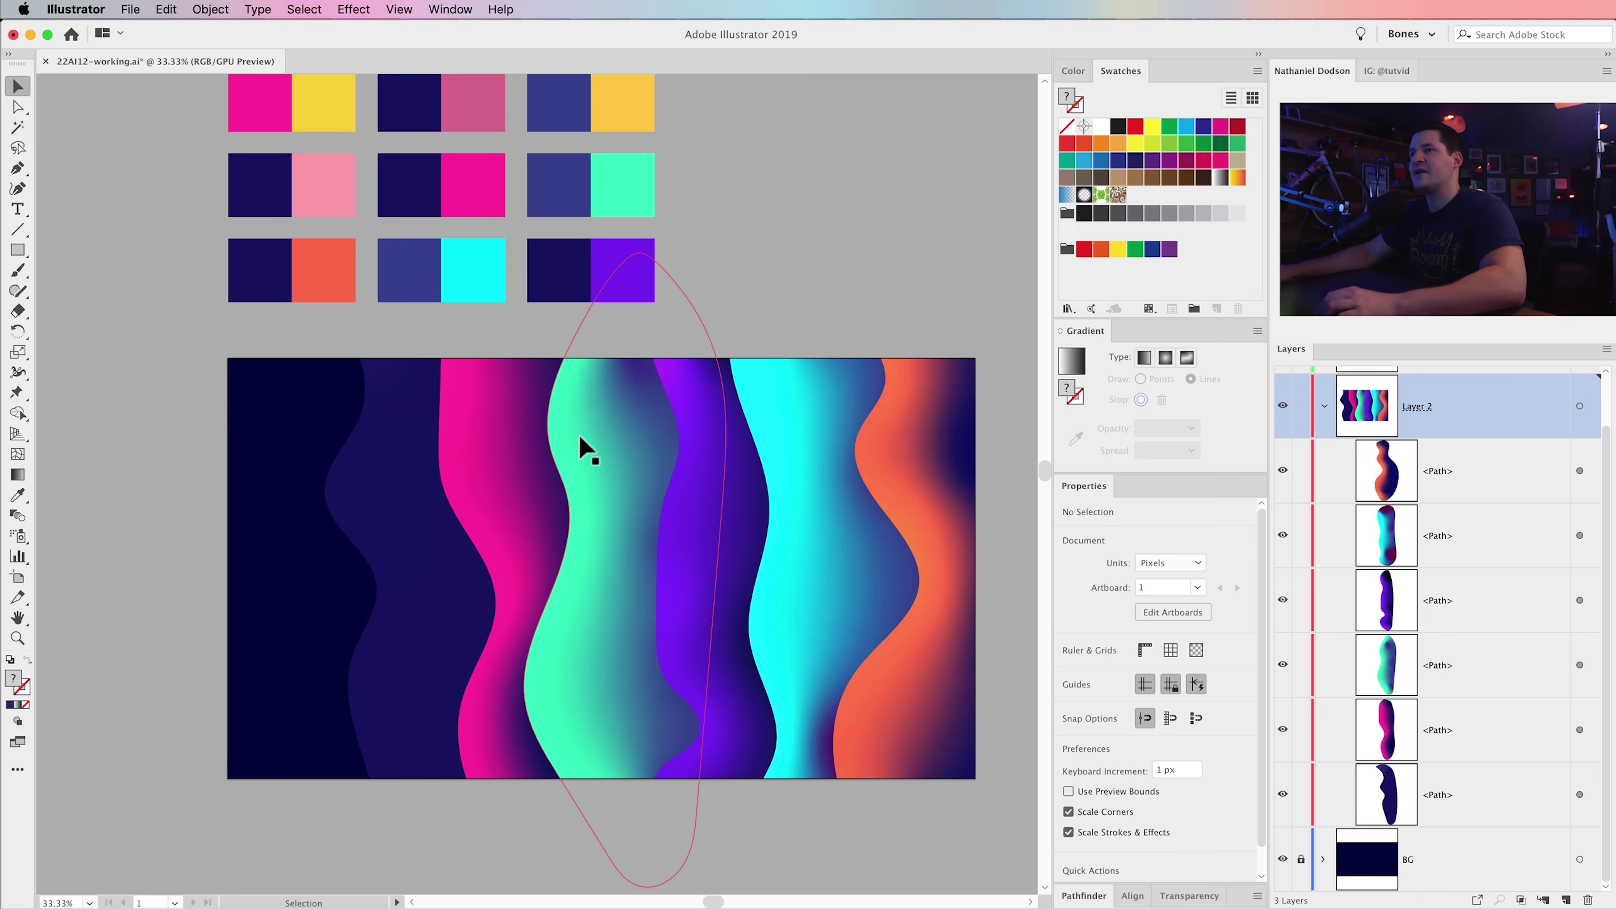
{"action": "left_click", "coordinate": [486, 419]}
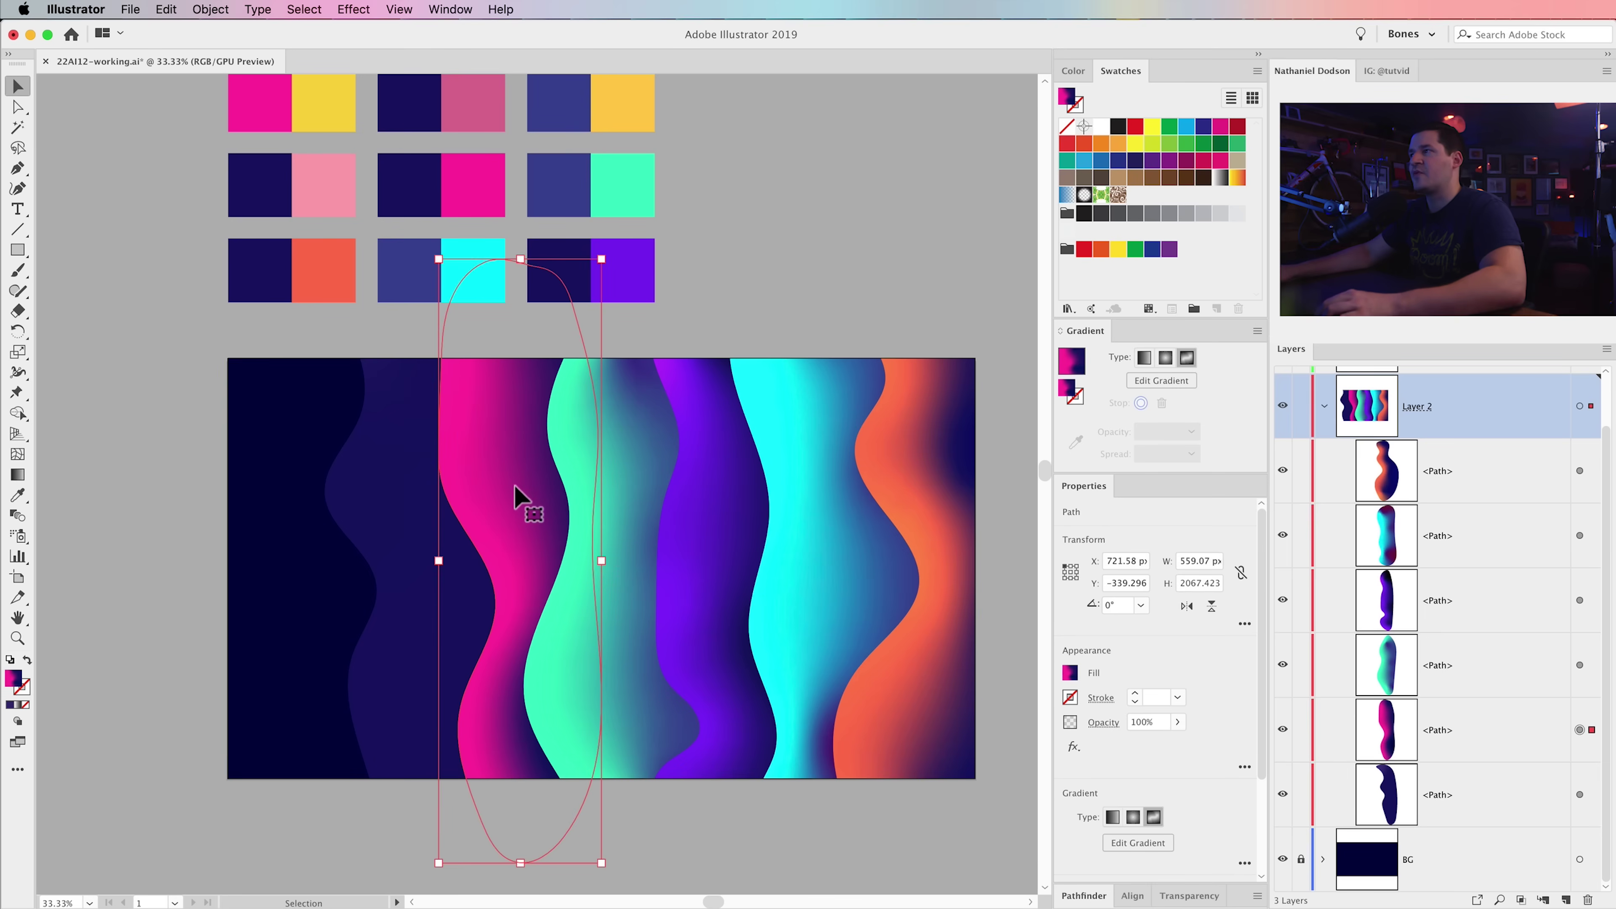
{"action": "left_click", "coordinate": [1167, 380]}
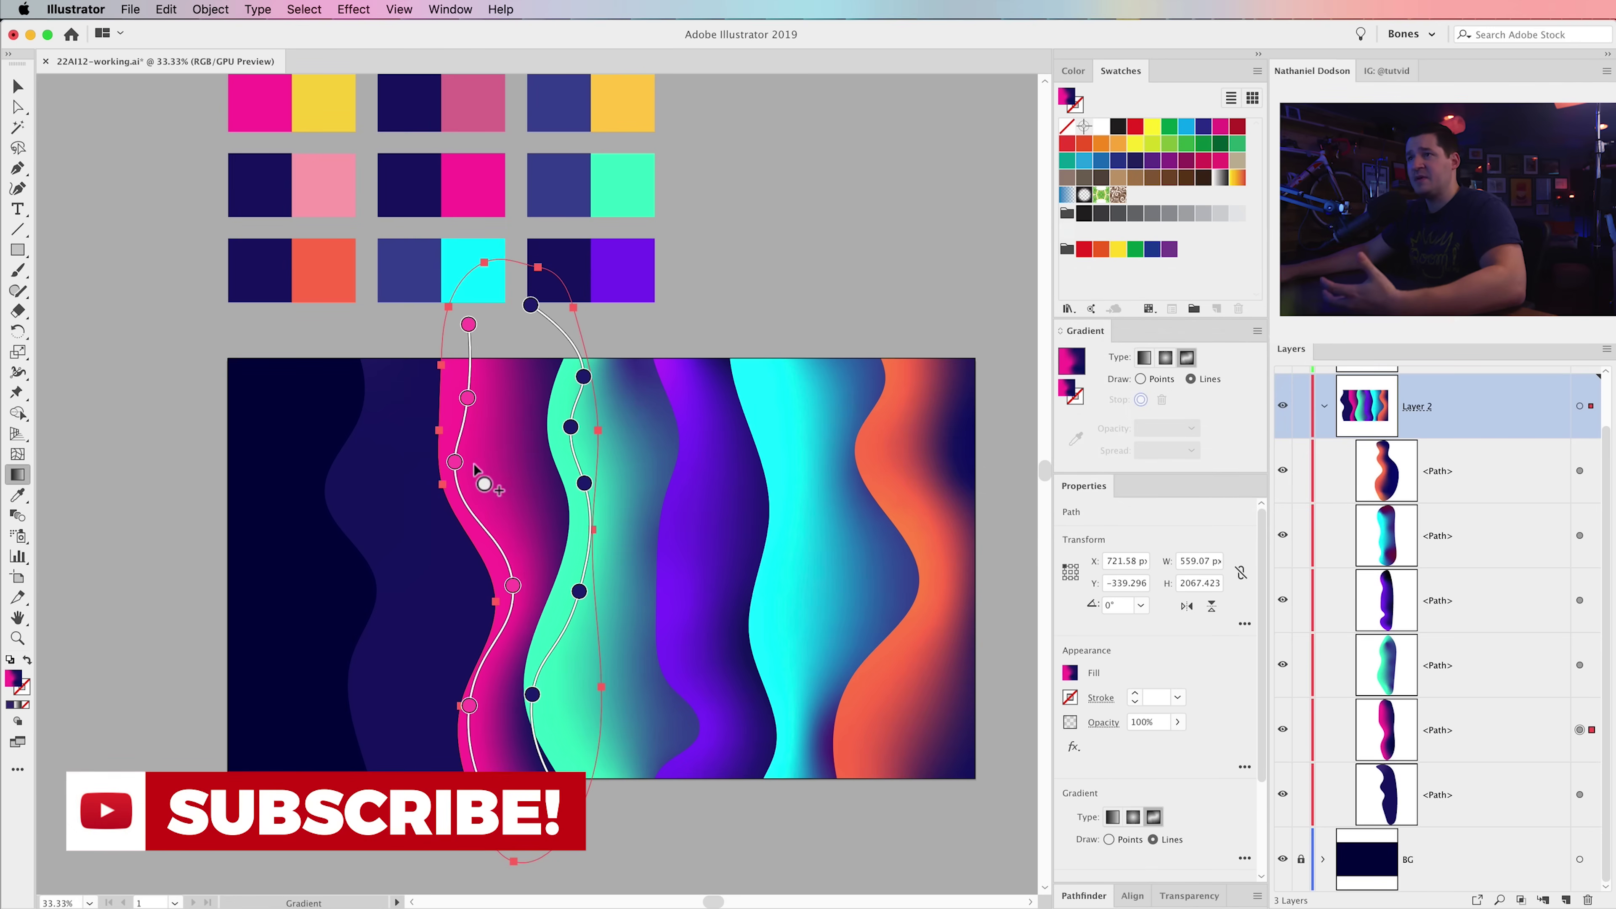
{"action": "double_click", "coordinate": [468, 324]}
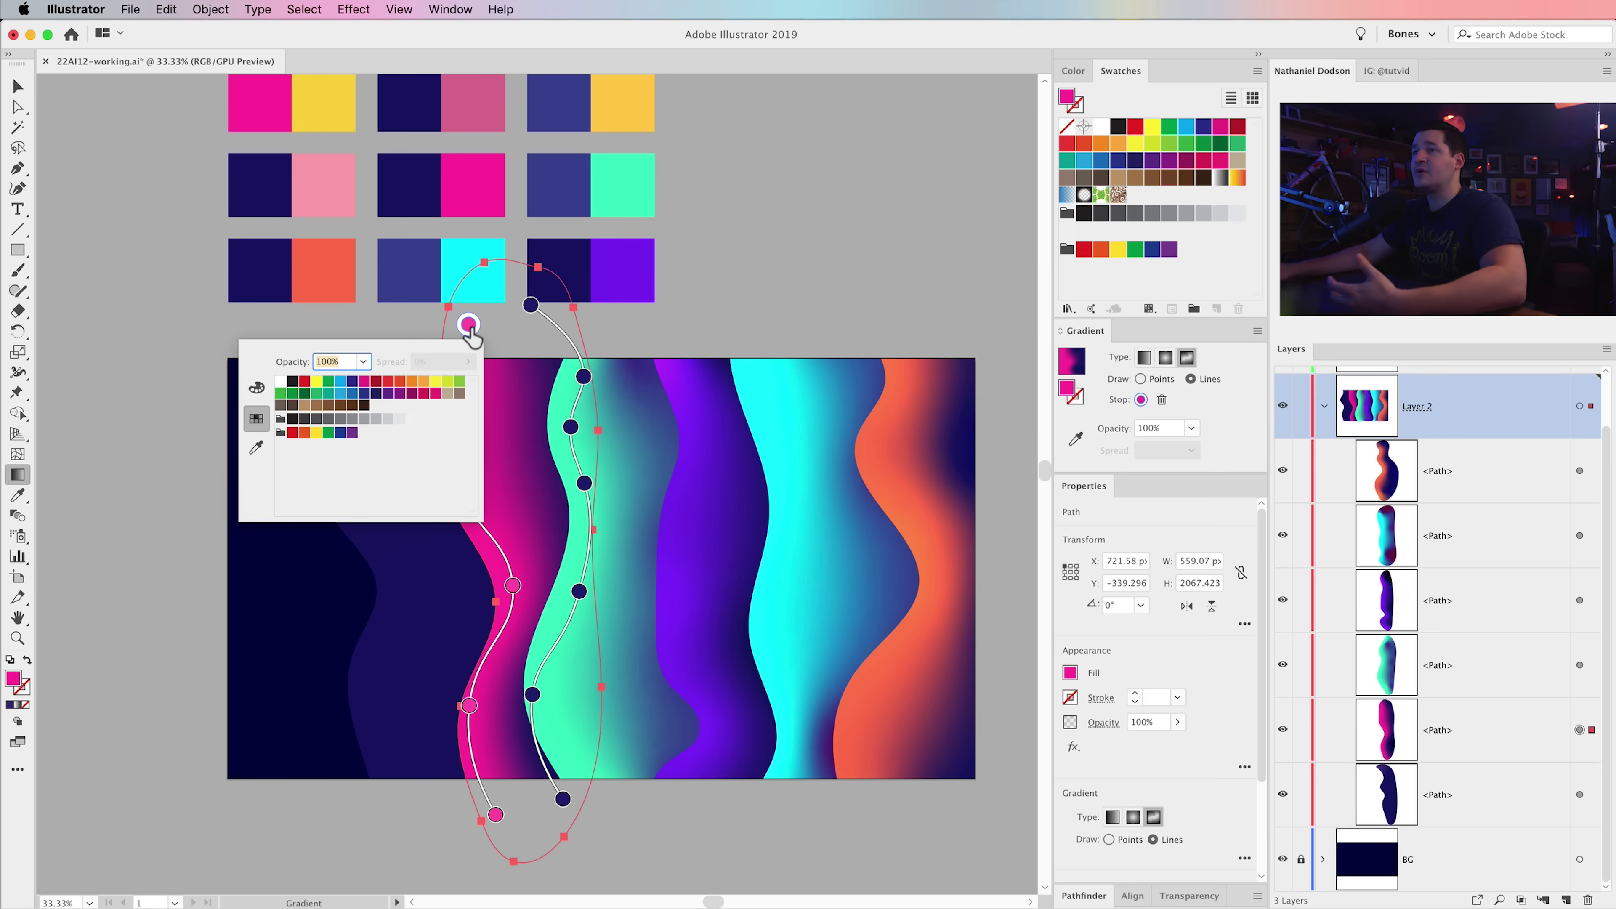
{"action": "left_click", "coordinate": [436, 381]}
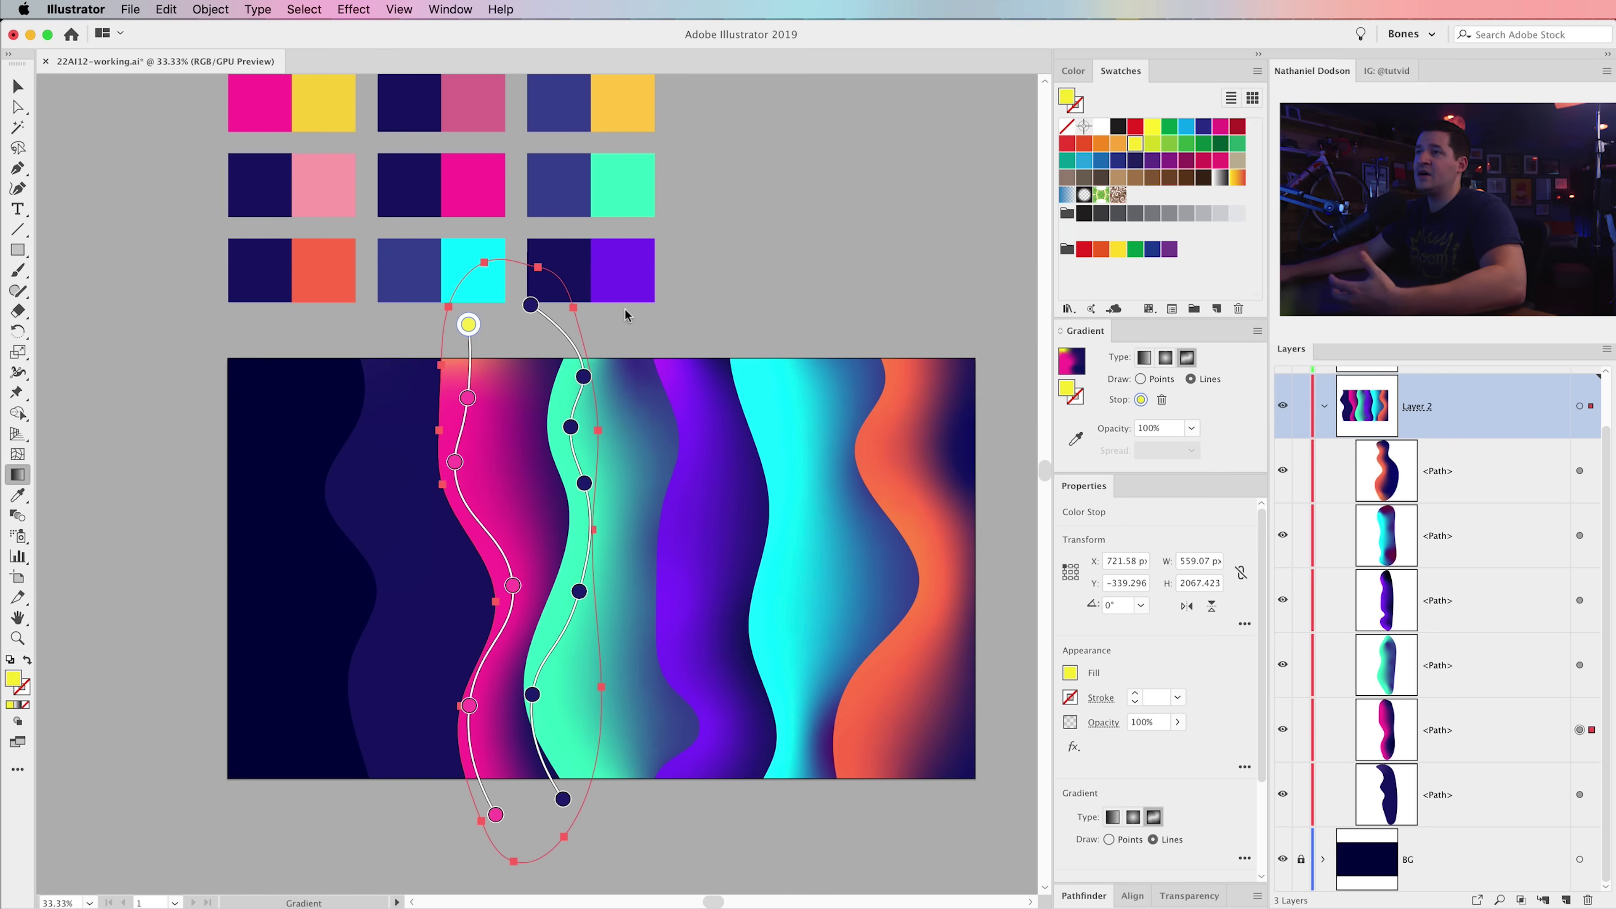
{"action": "double_click", "coordinate": [454, 461]}
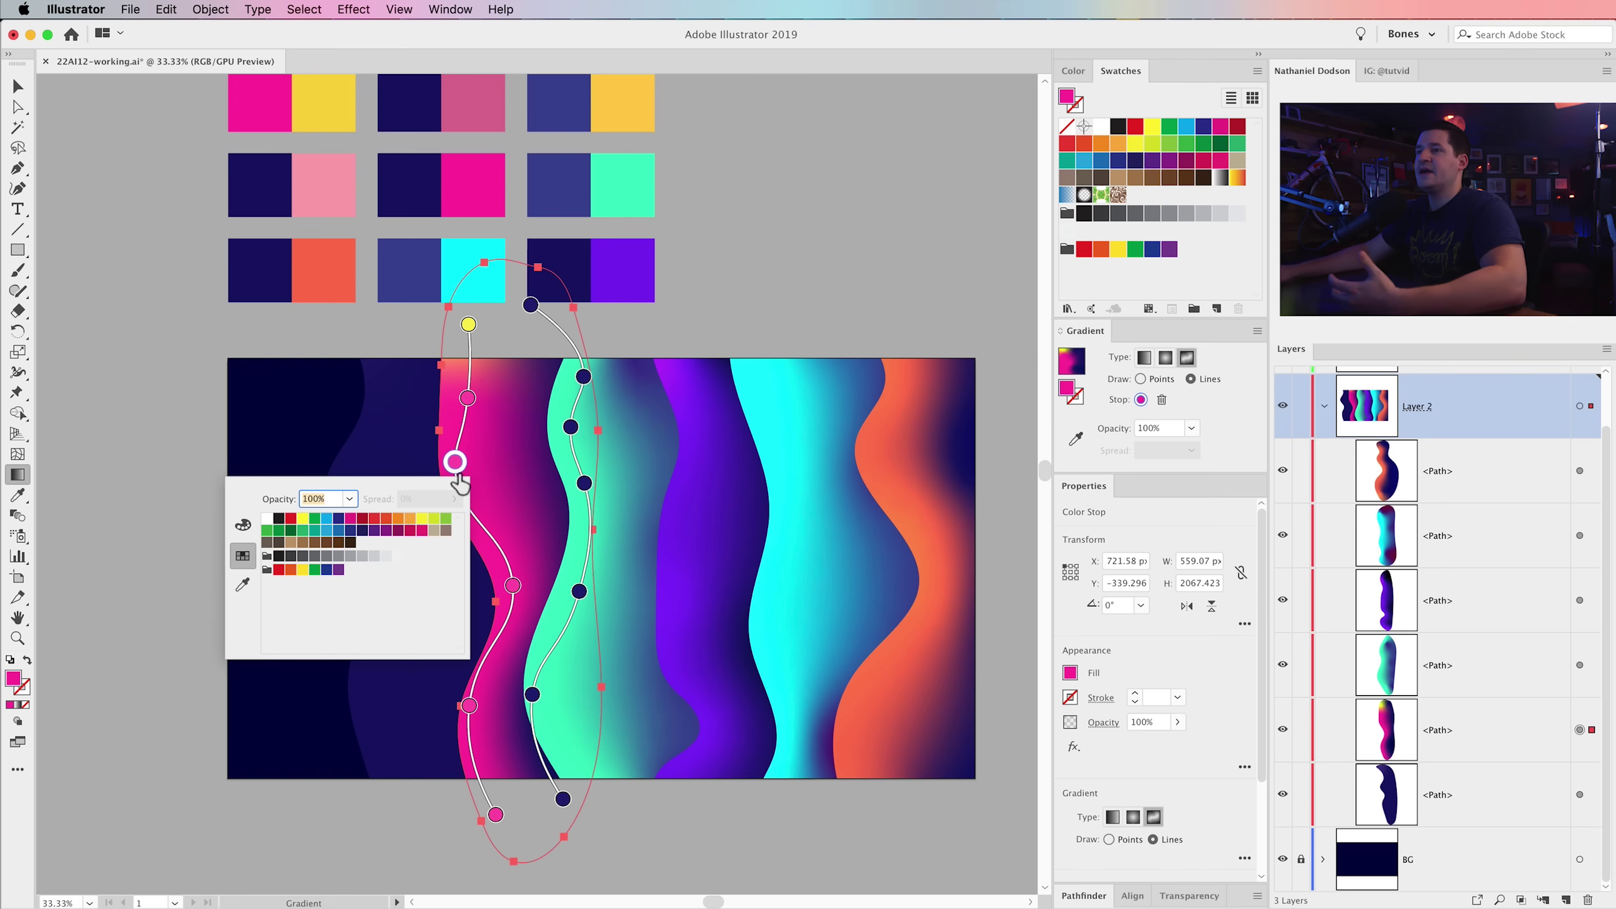
{"action": "left_click", "coordinate": [424, 519]}
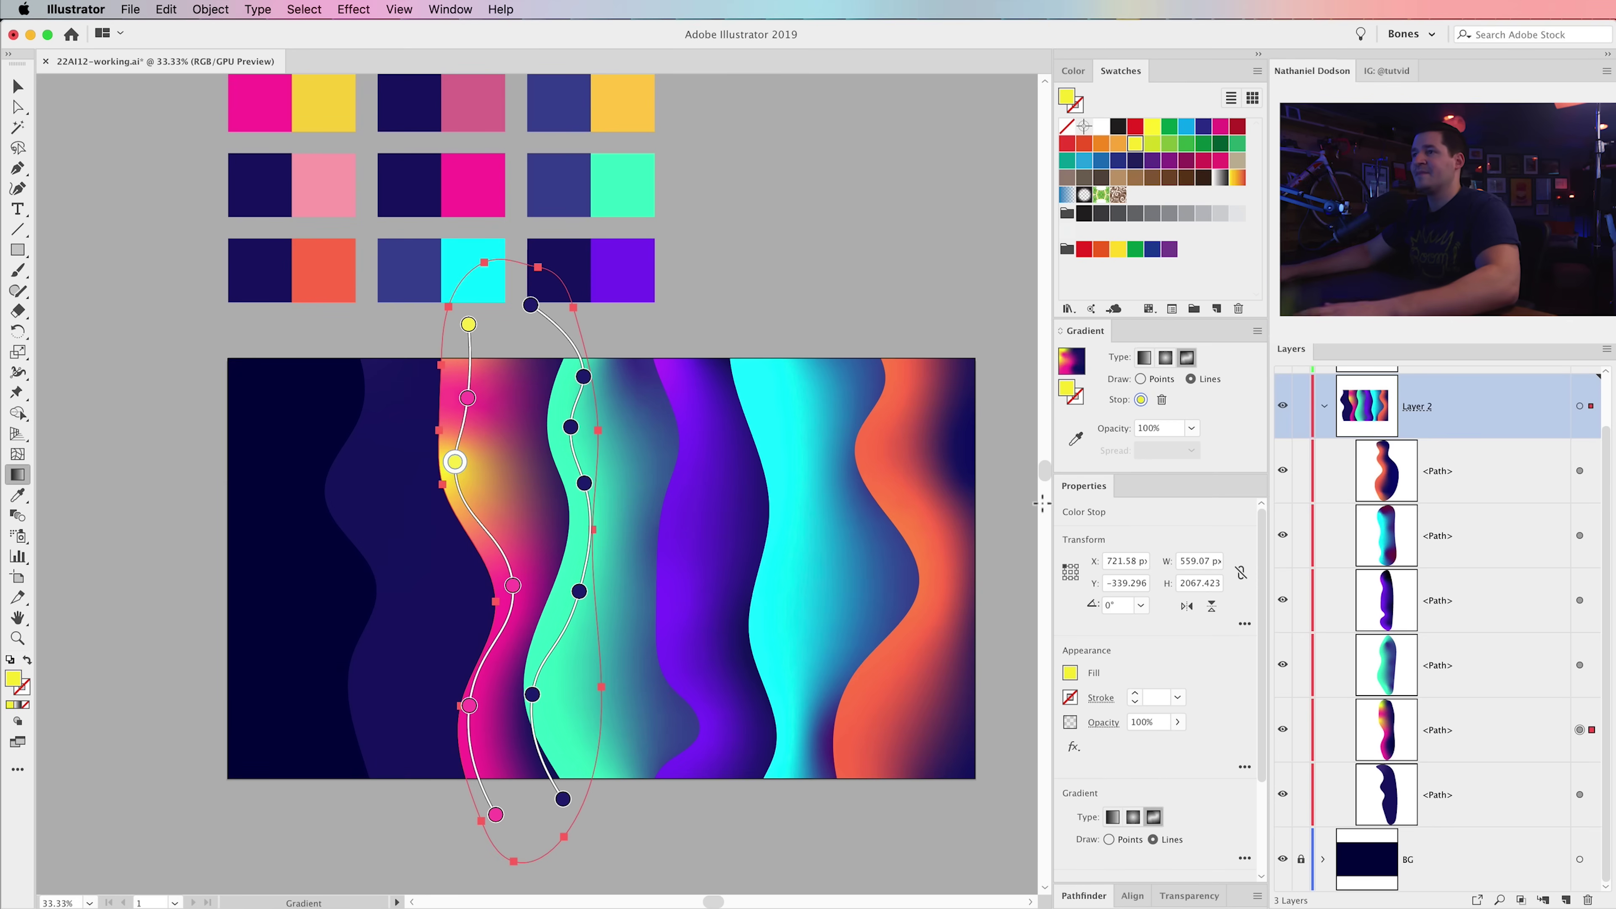
{"action": "left_click", "coordinate": [716, 322]}
{"action": "key", "text": "v"}
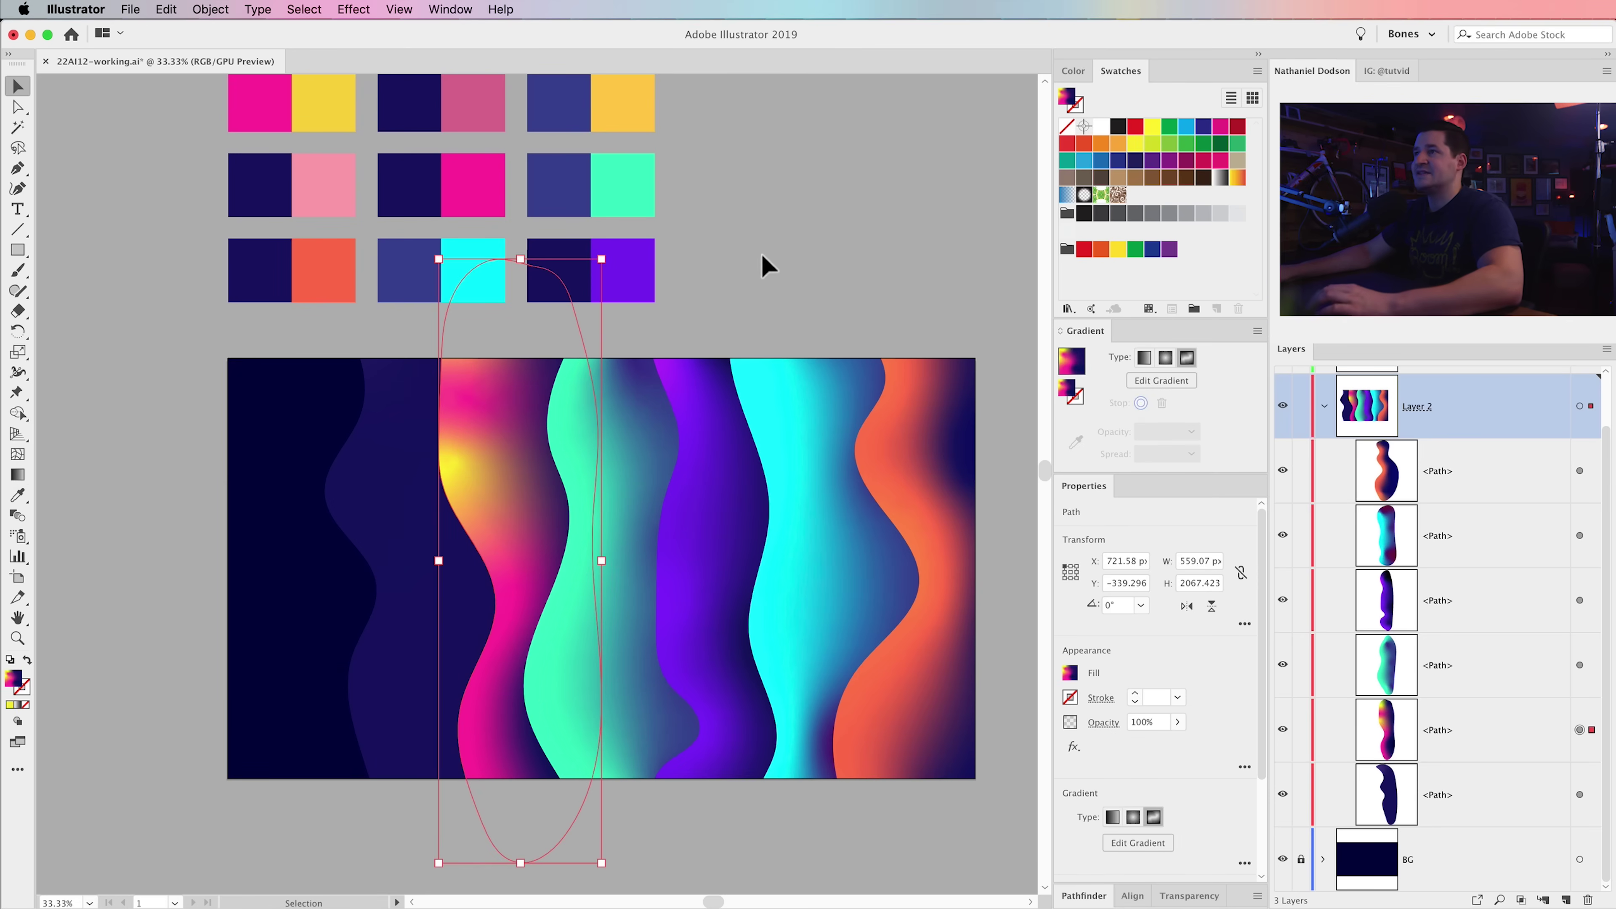
{"action": "left_click", "coordinate": [769, 264]}
- Unlock Layer 3, which holds the colour swatches
{"action": "left_click", "coordinate": [403, 521]}
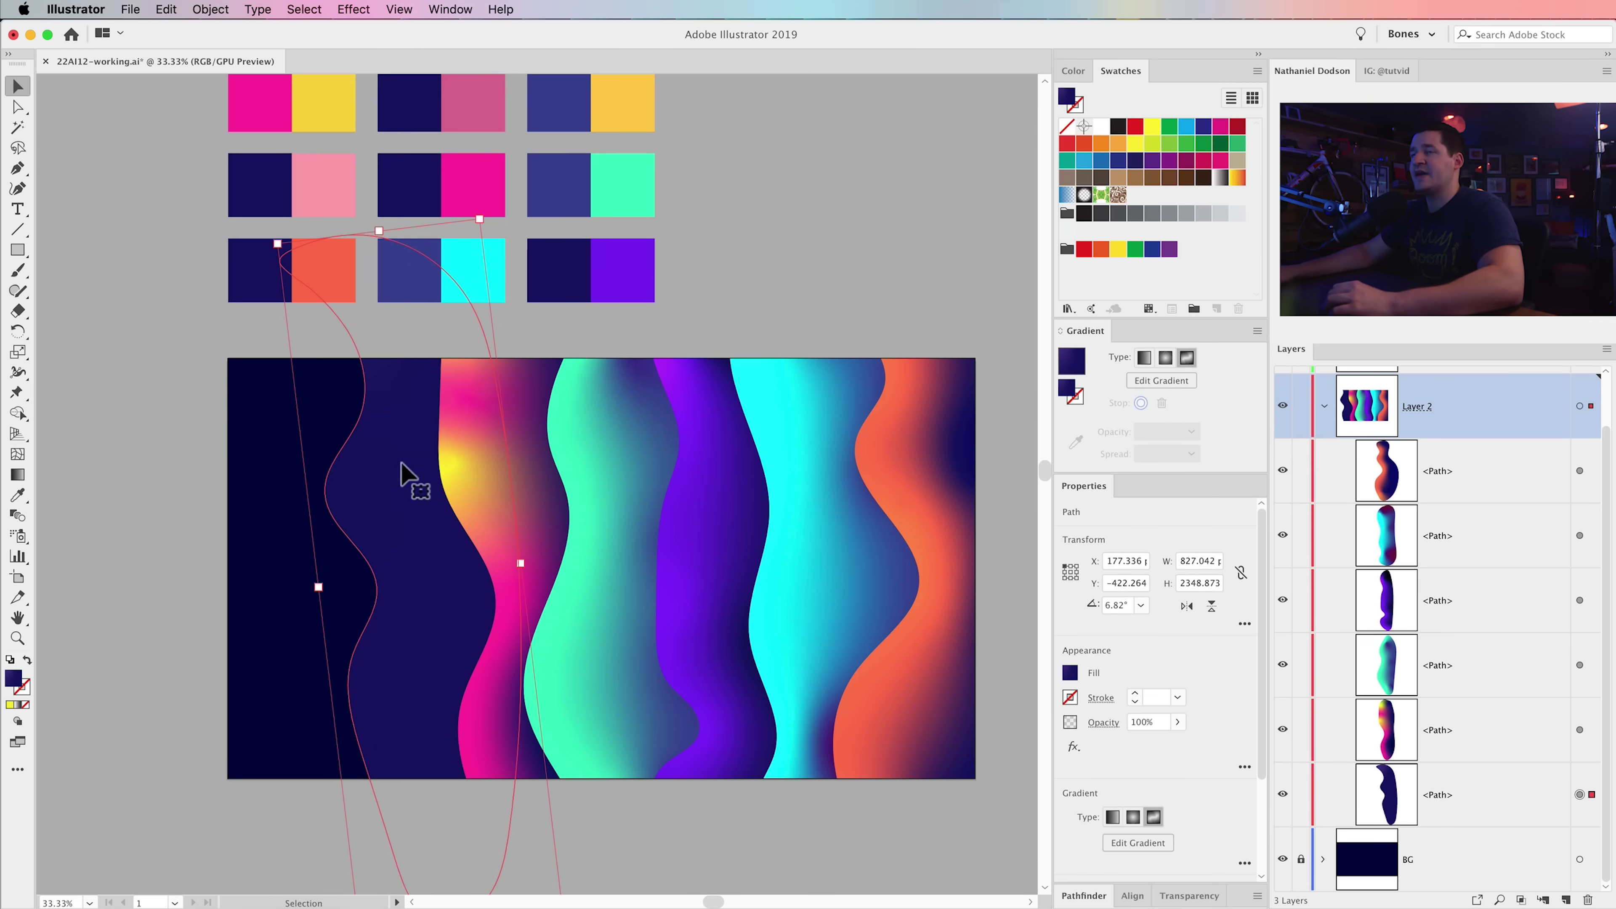
{"action": "left_click", "coordinate": [324, 186]}
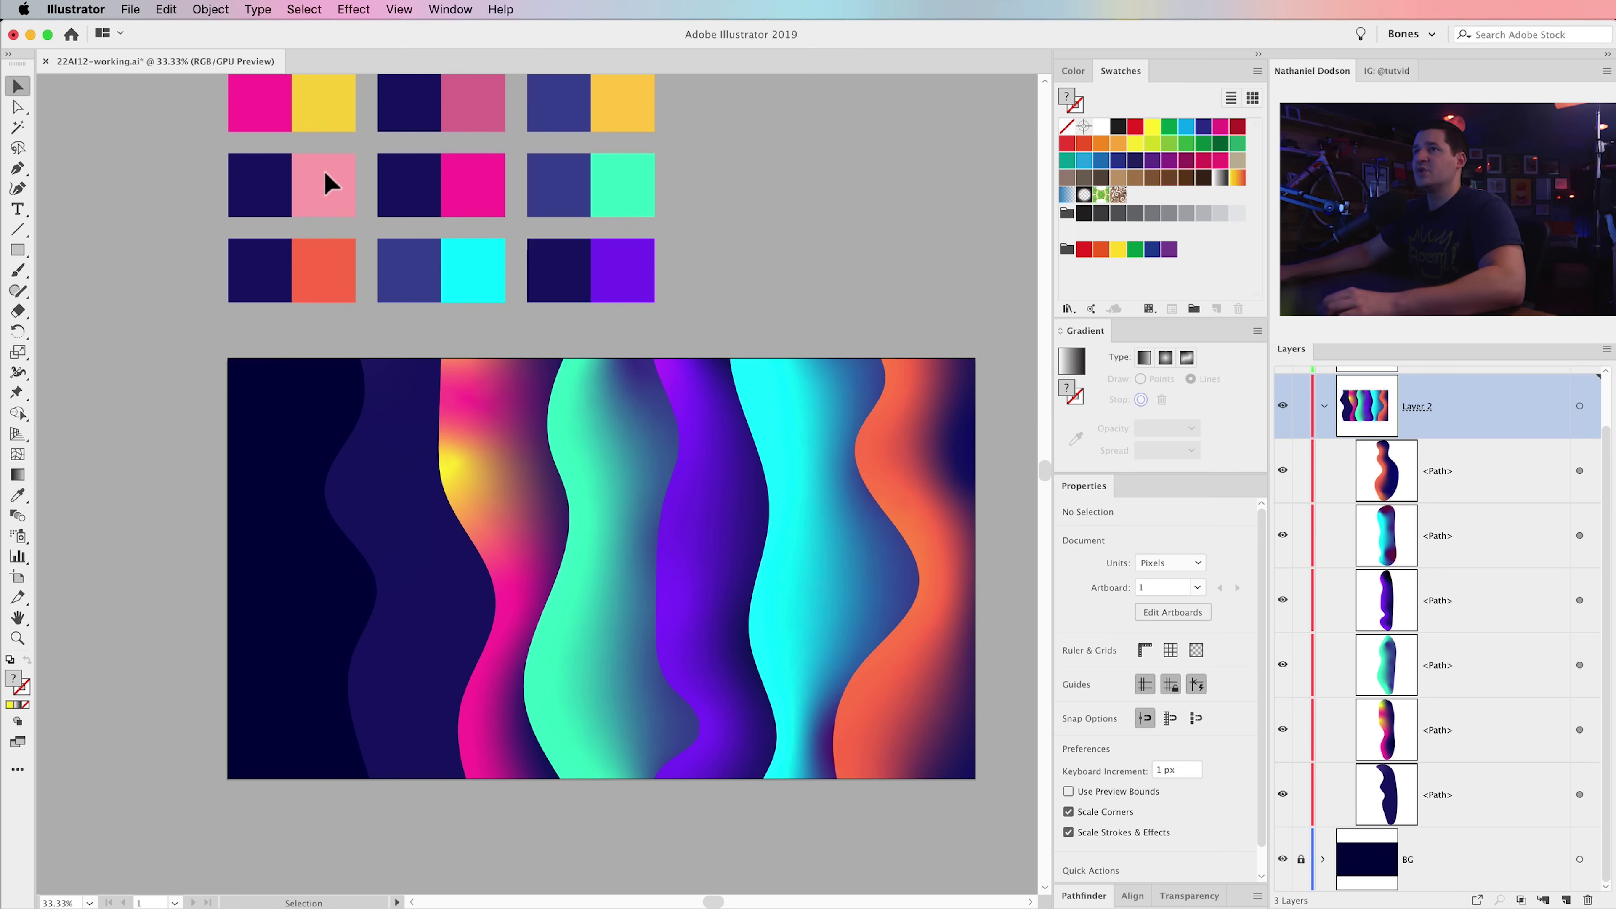
{"action": "scroll", "coordinate": [1368, 423], "scroll_direction": "up", "scroll_amount": 2}
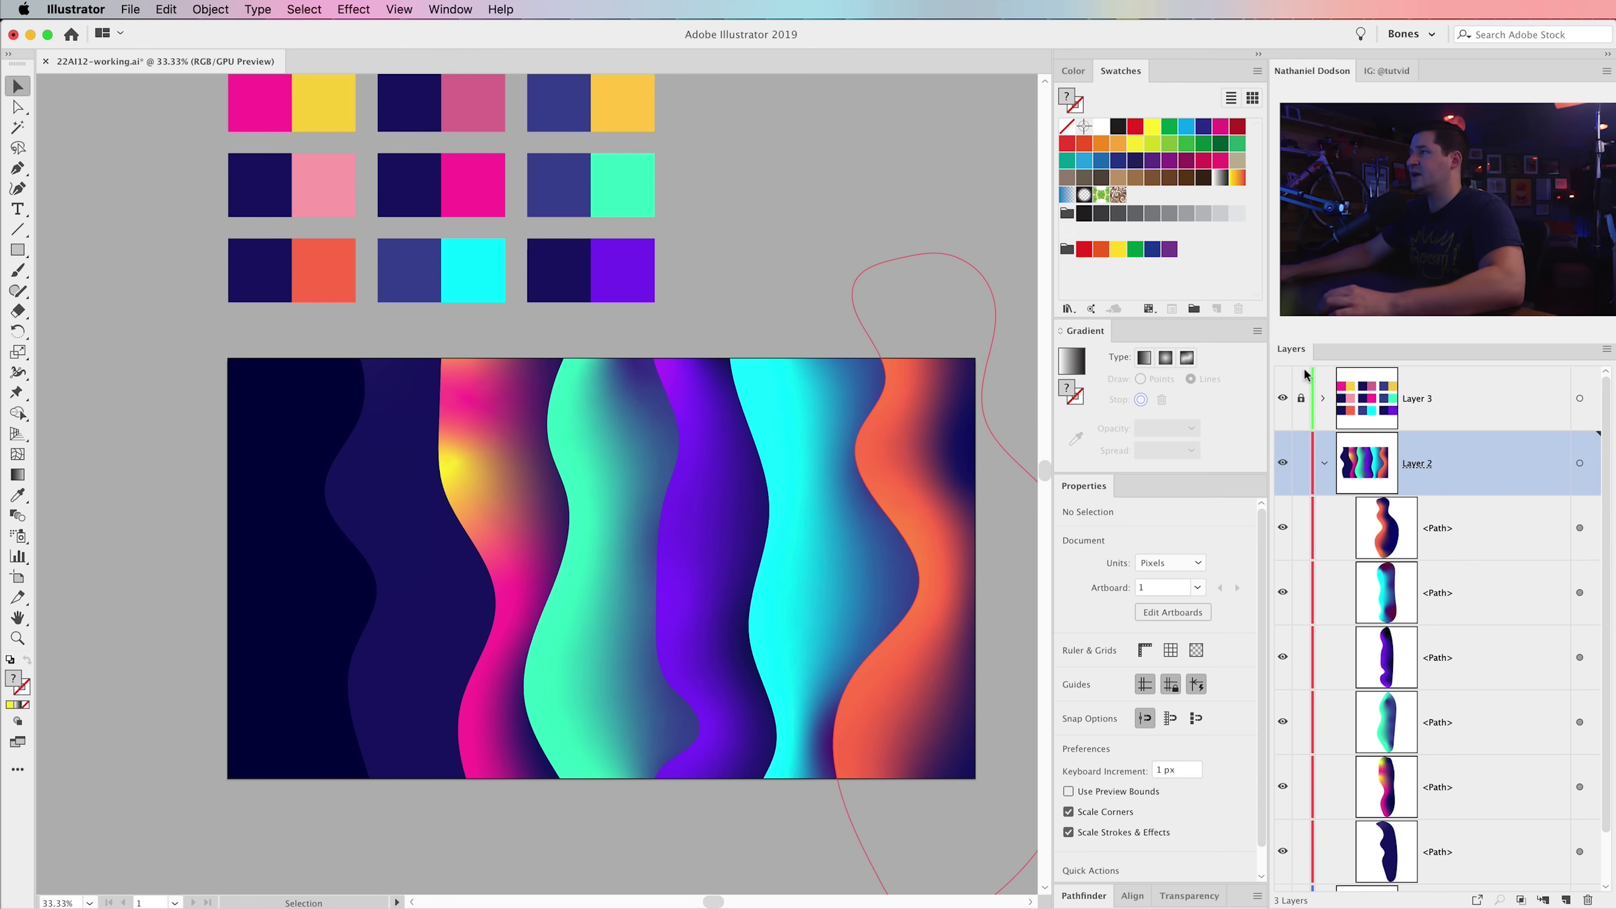
{"action": "left_click", "coordinate": [1301, 399]}
- Sample the light pink from the palette card and add it to the Swatches panel
{"action": "left_click", "coordinate": [318, 180]}
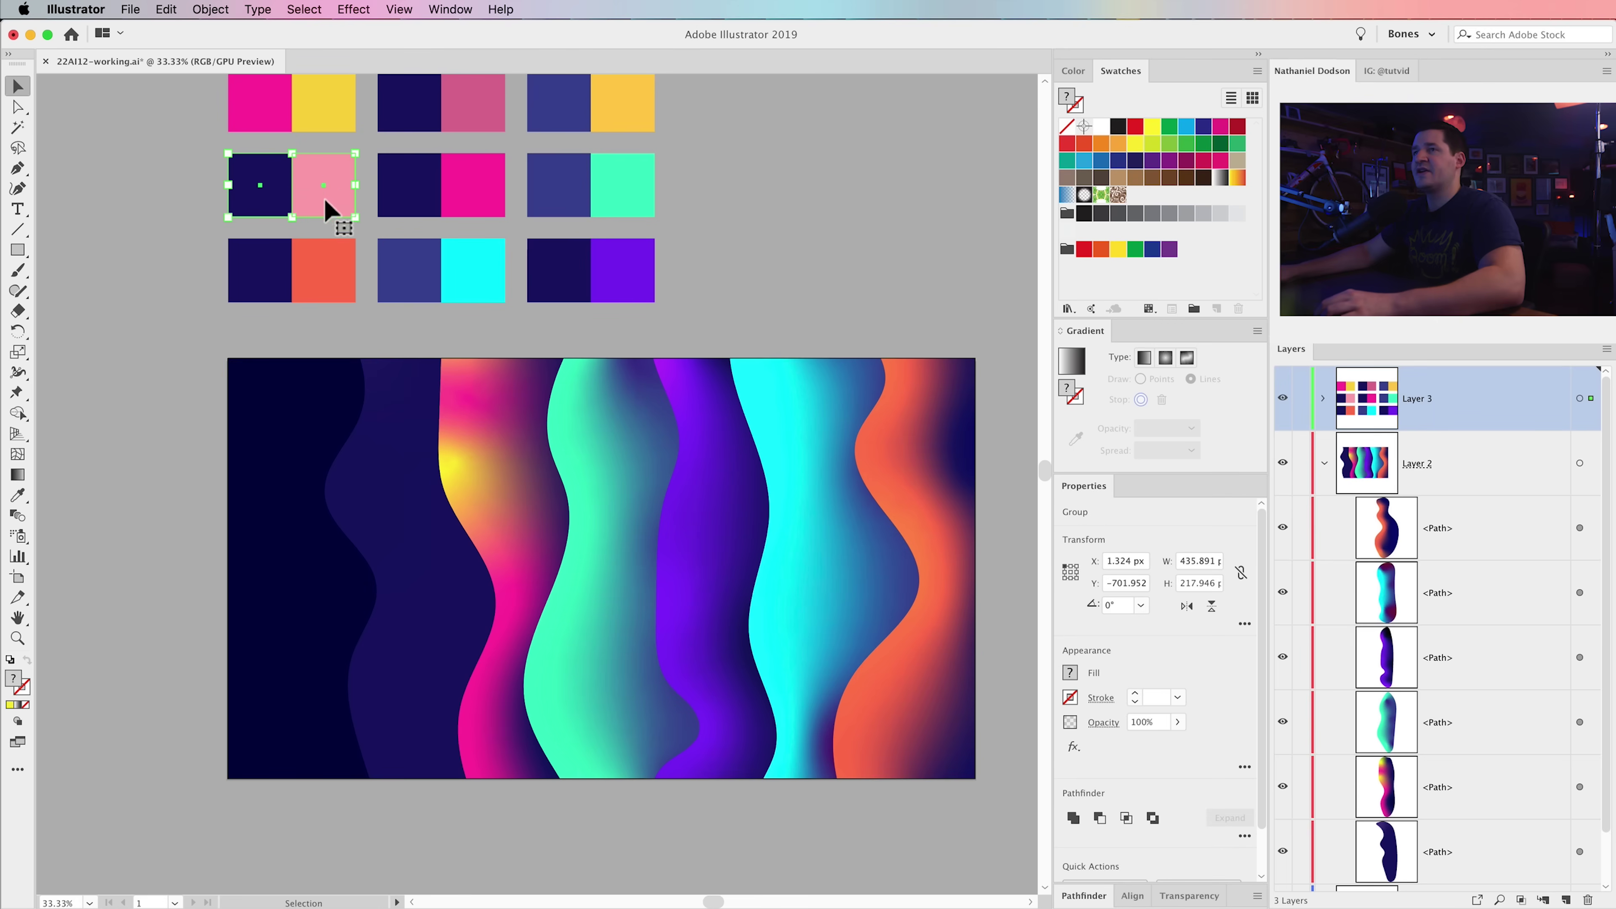
{"action": "left_click", "coordinate": [126, 182]}
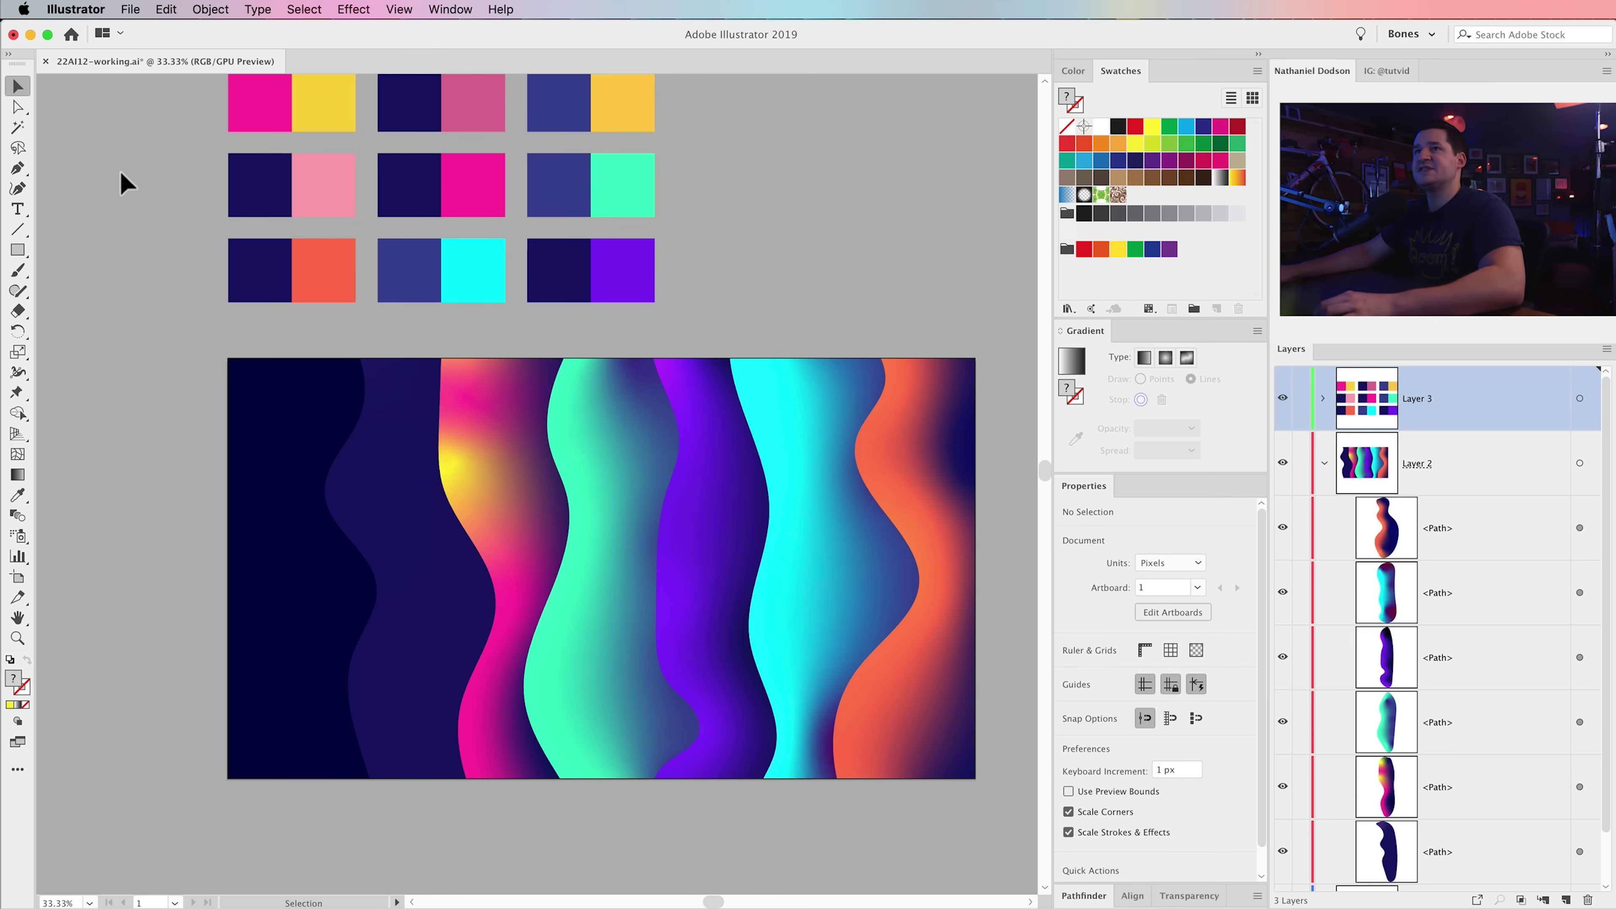
{"action": "left_click", "coordinate": [18, 496]}
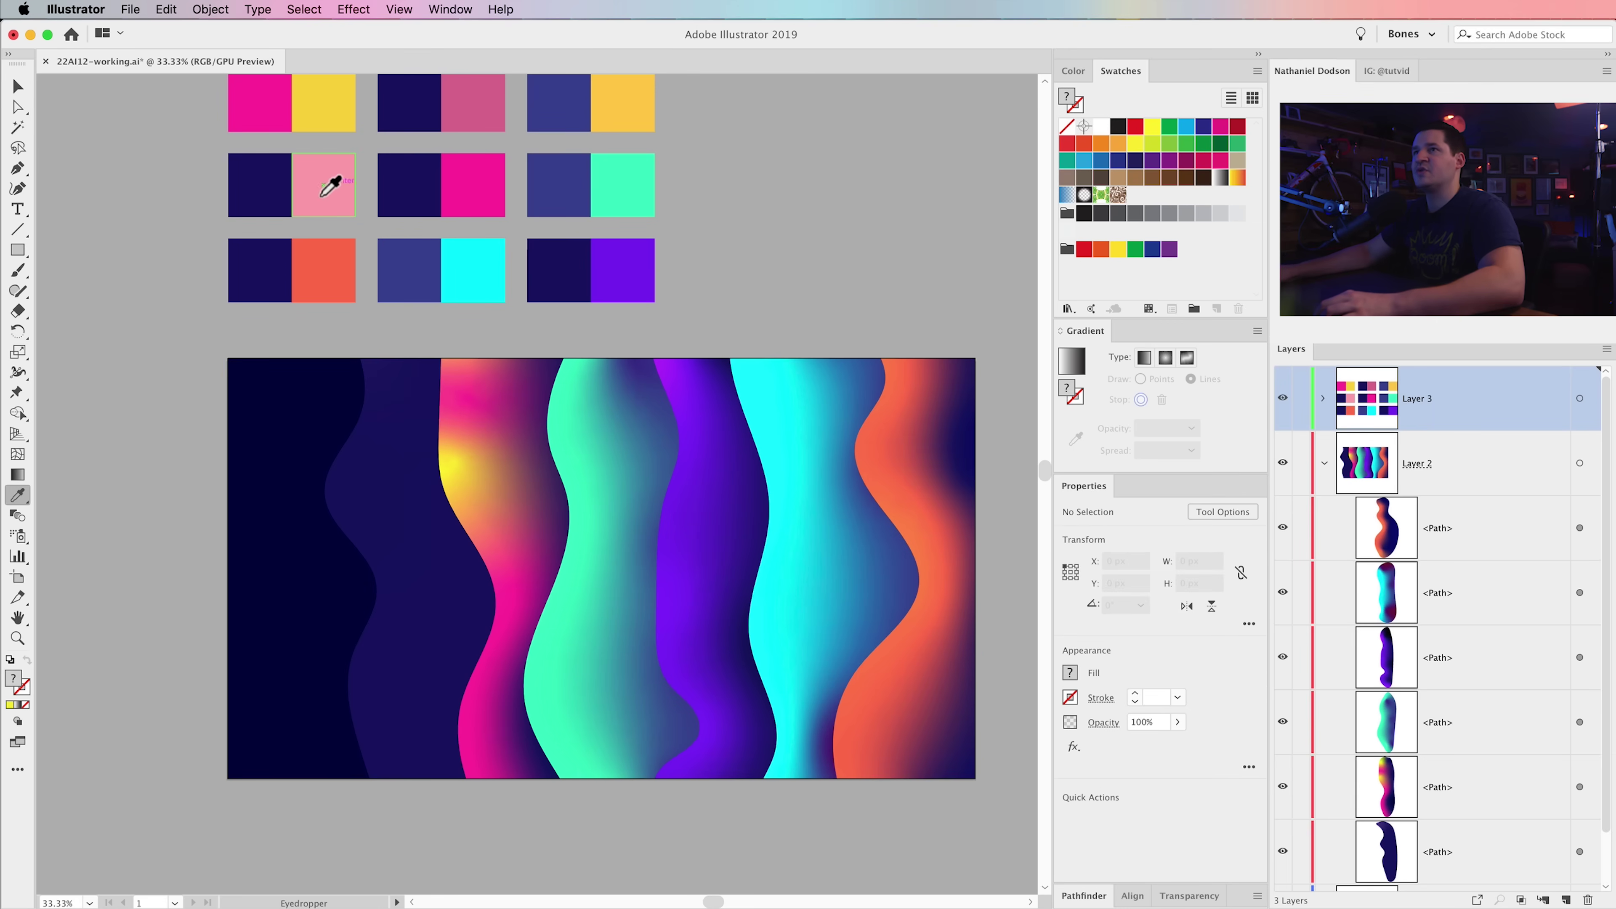
{"action": "key", "text": "v"}
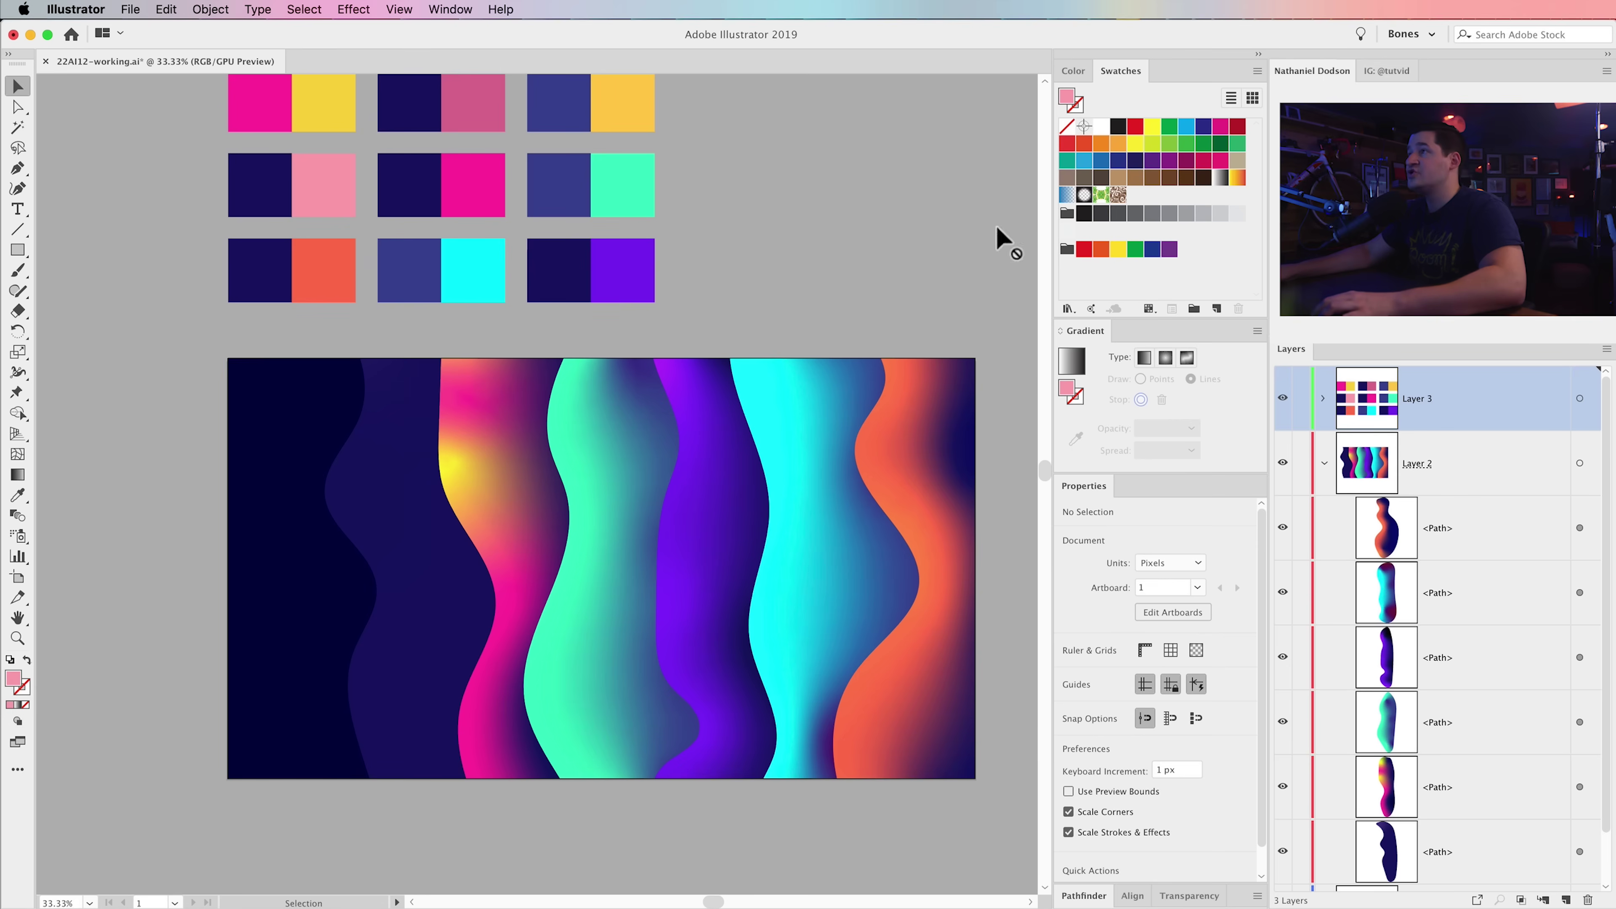
{"action": "left_click_drag", "start_coordinate": [997, 231], "coordinate": [1153, 198]}
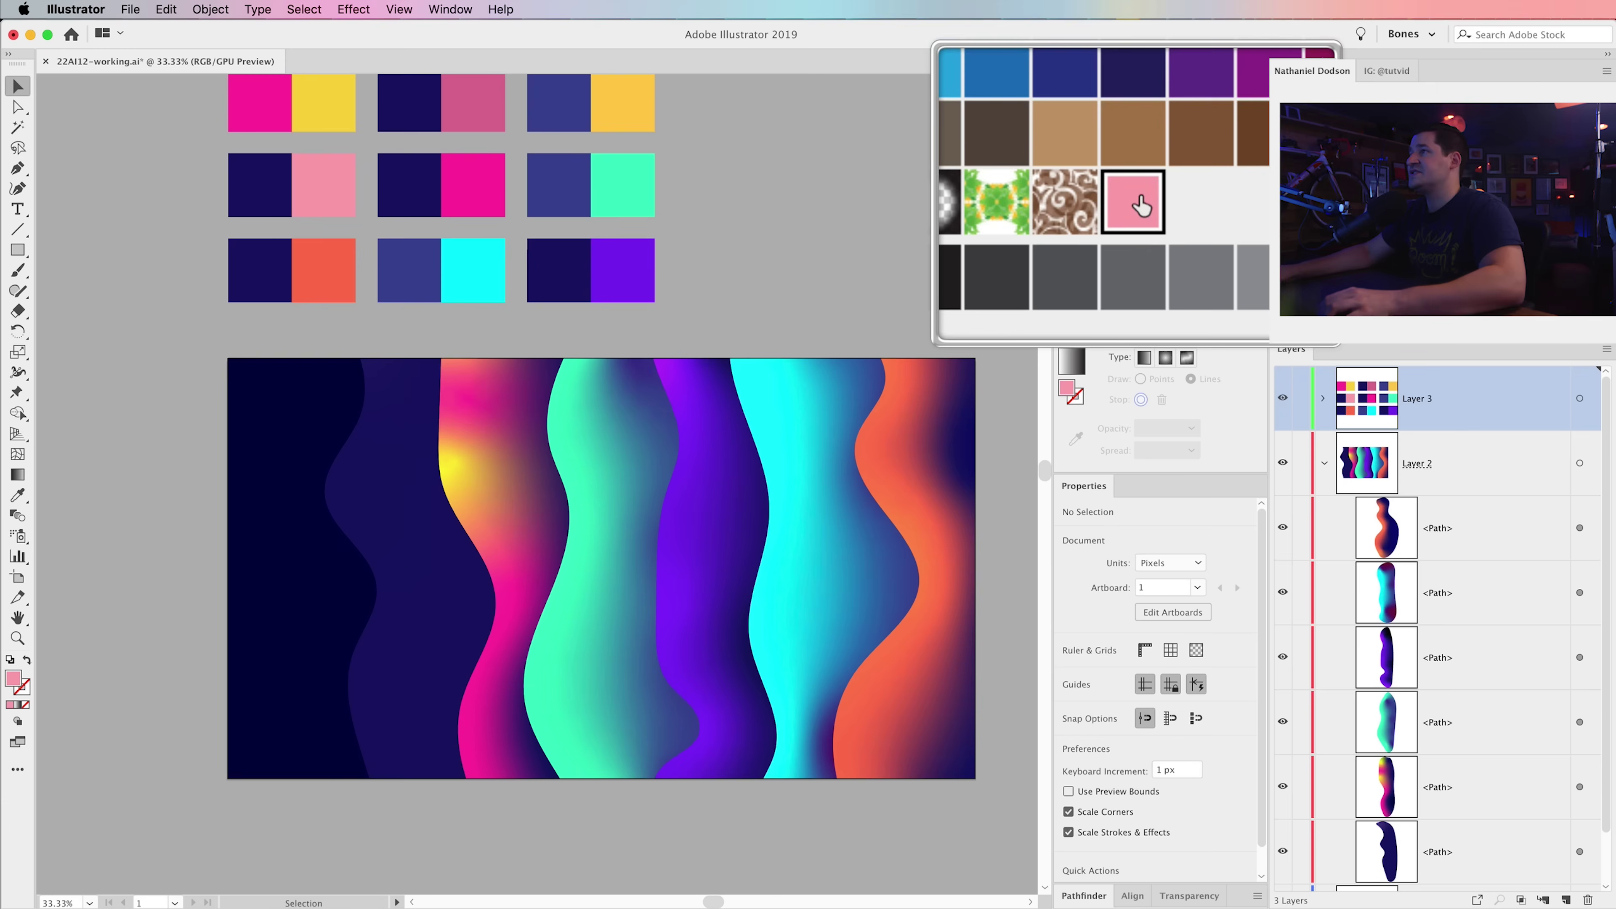
- Mark the new pink swatch (R=252 G=164 B=177) as Global in Swatch Options
{"action": "double_click", "coordinate": [1137, 196]}
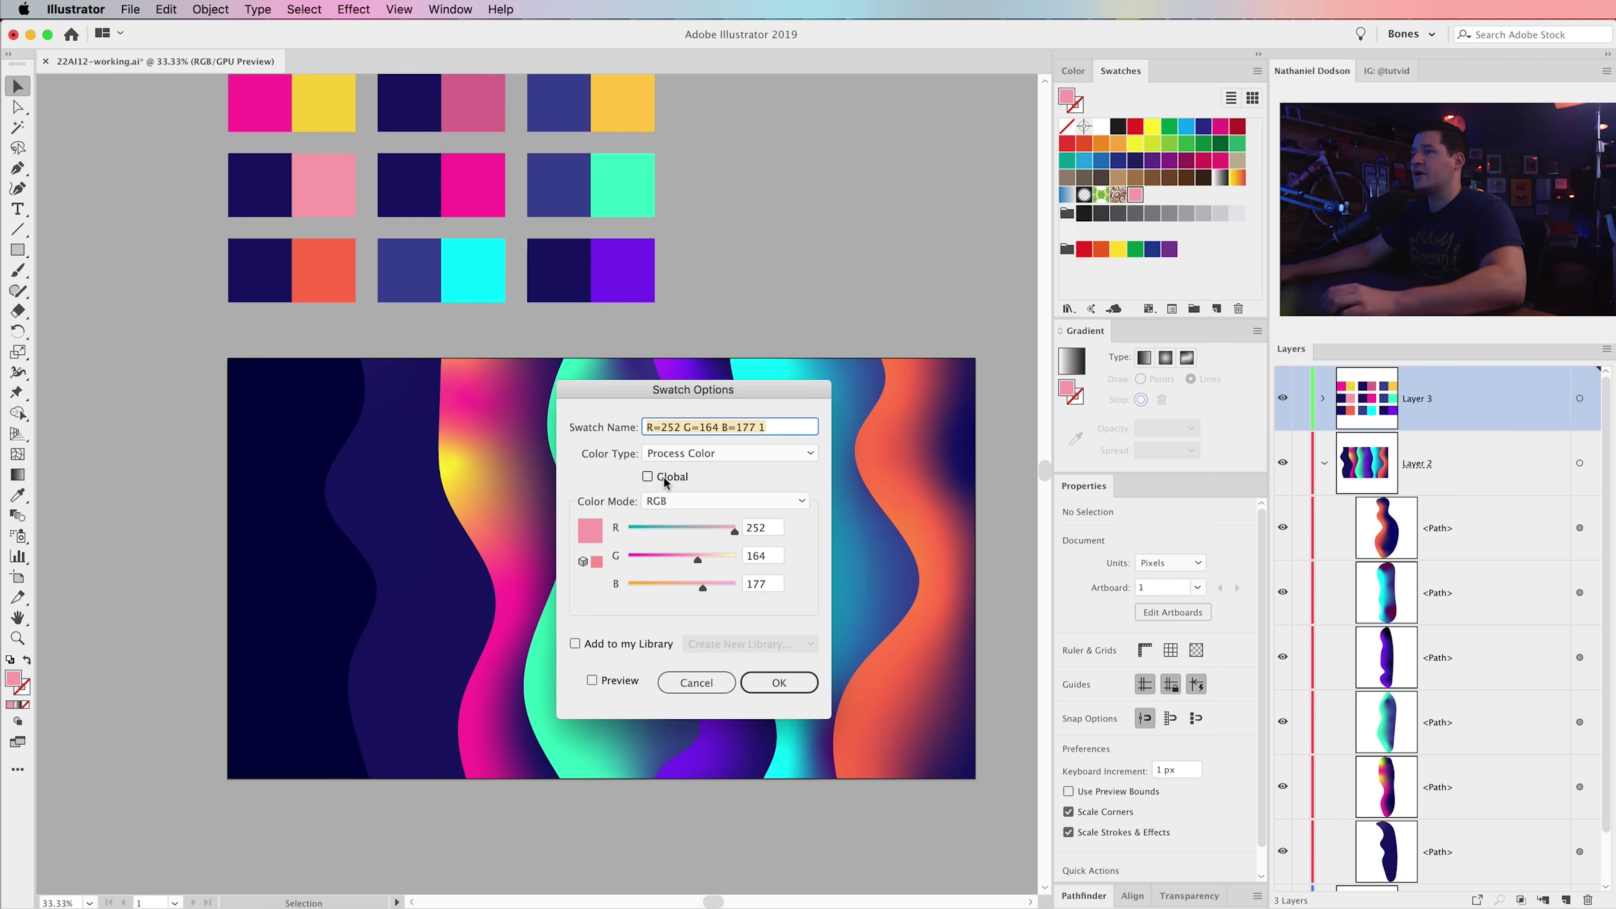
{"action": "left_click", "coordinate": [657, 480]}
{"action": "left_click", "coordinate": [789, 691]}
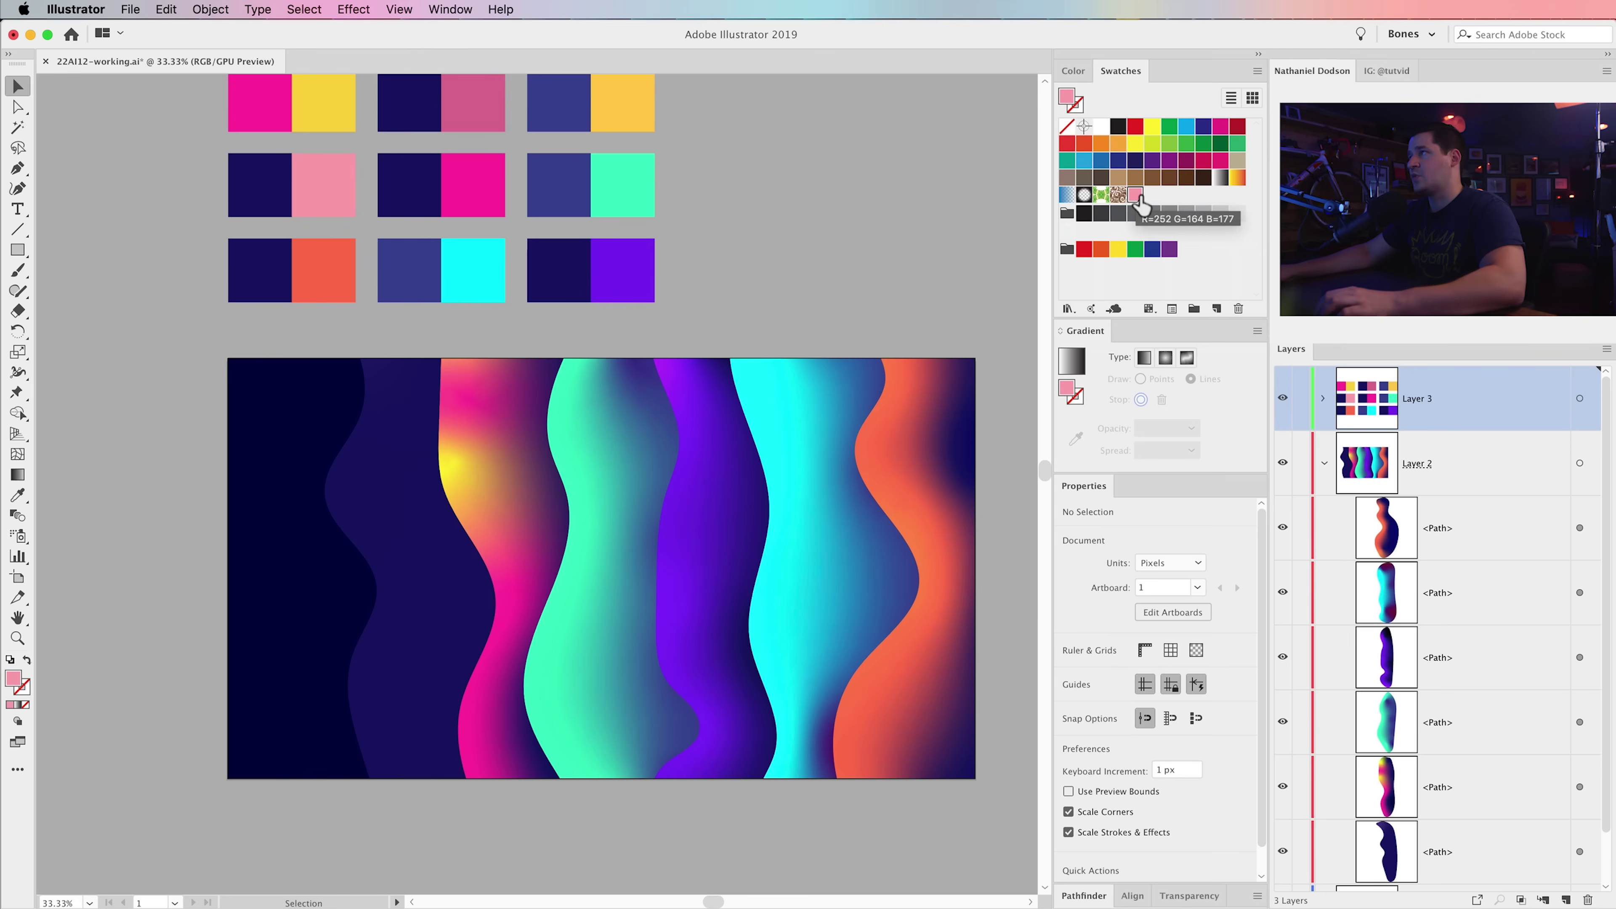
{"action": "left_click", "coordinate": [422, 542]}
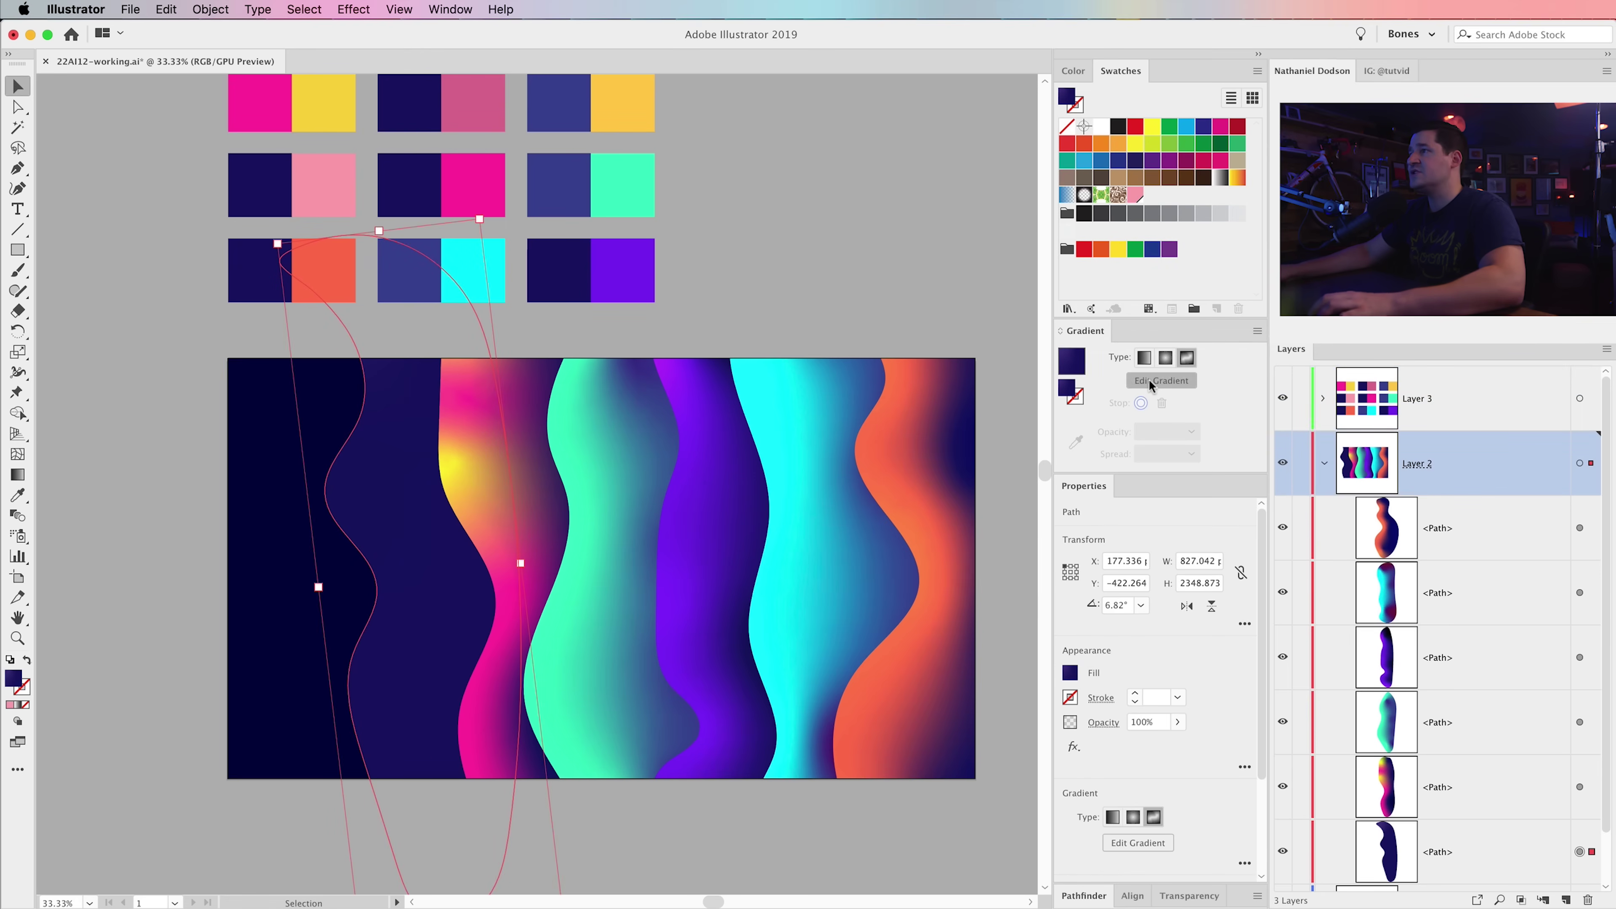
- Set the second wave's top gradient stop to the new pink swatch
{"action": "left_click", "coordinate": [1152, 382]}
{"action": "left_click", "coordinate": [362, 304]}
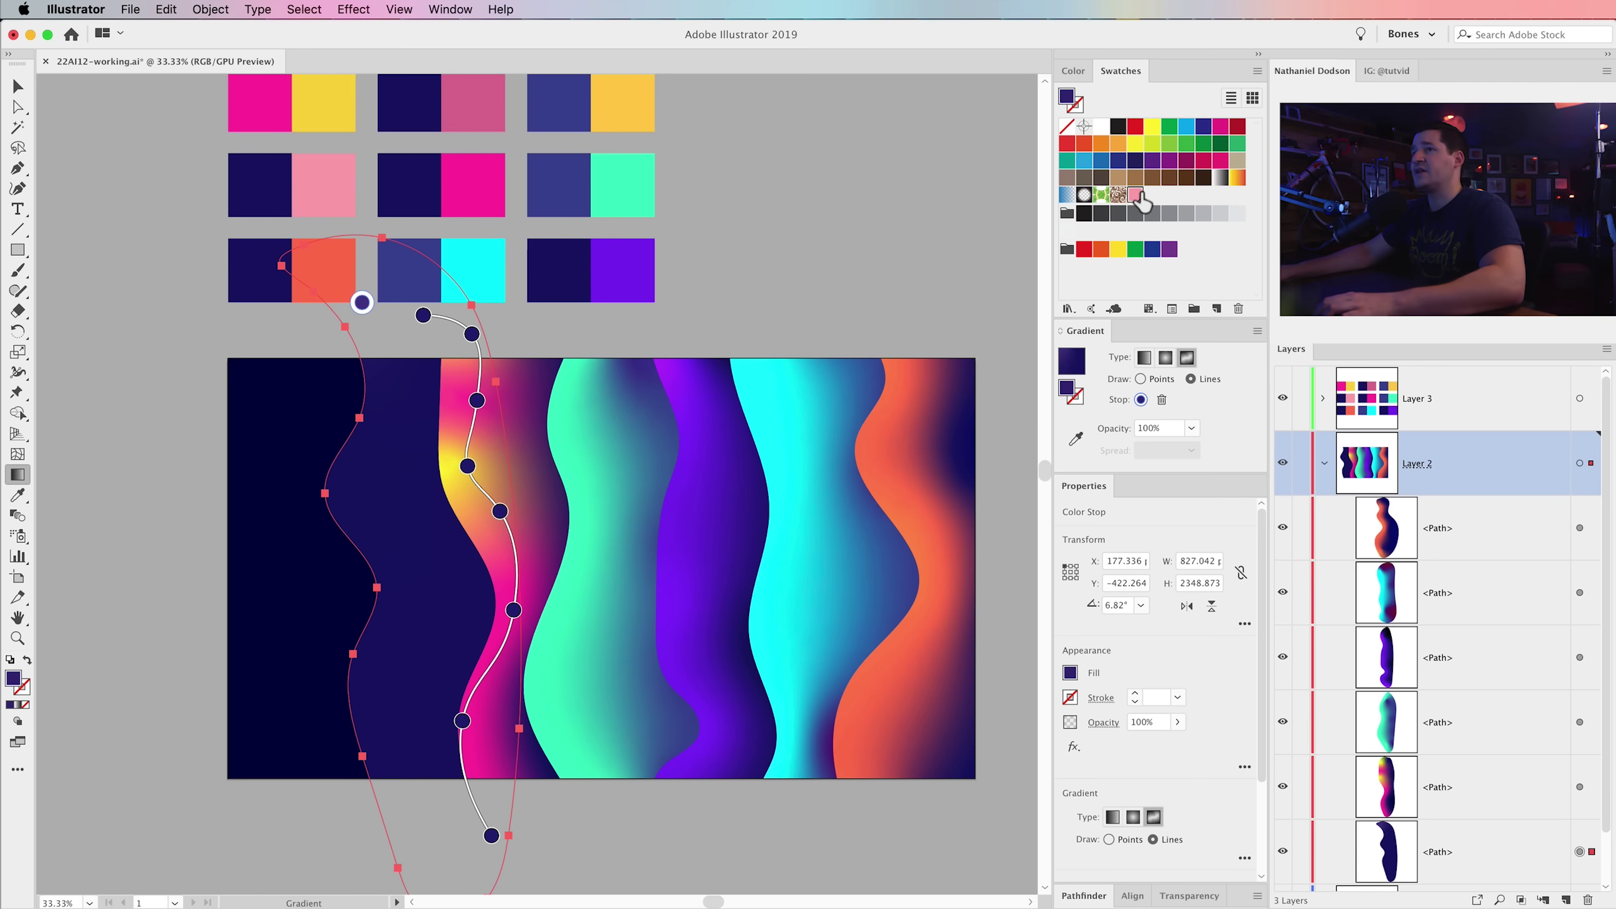
{"action": "left_click", "coordinate": [1136, 195]}
- Add a line of six pink stops down the second wave to its bottom, then deselect
{"action": "left_click", "coordinate": [382, 406]}
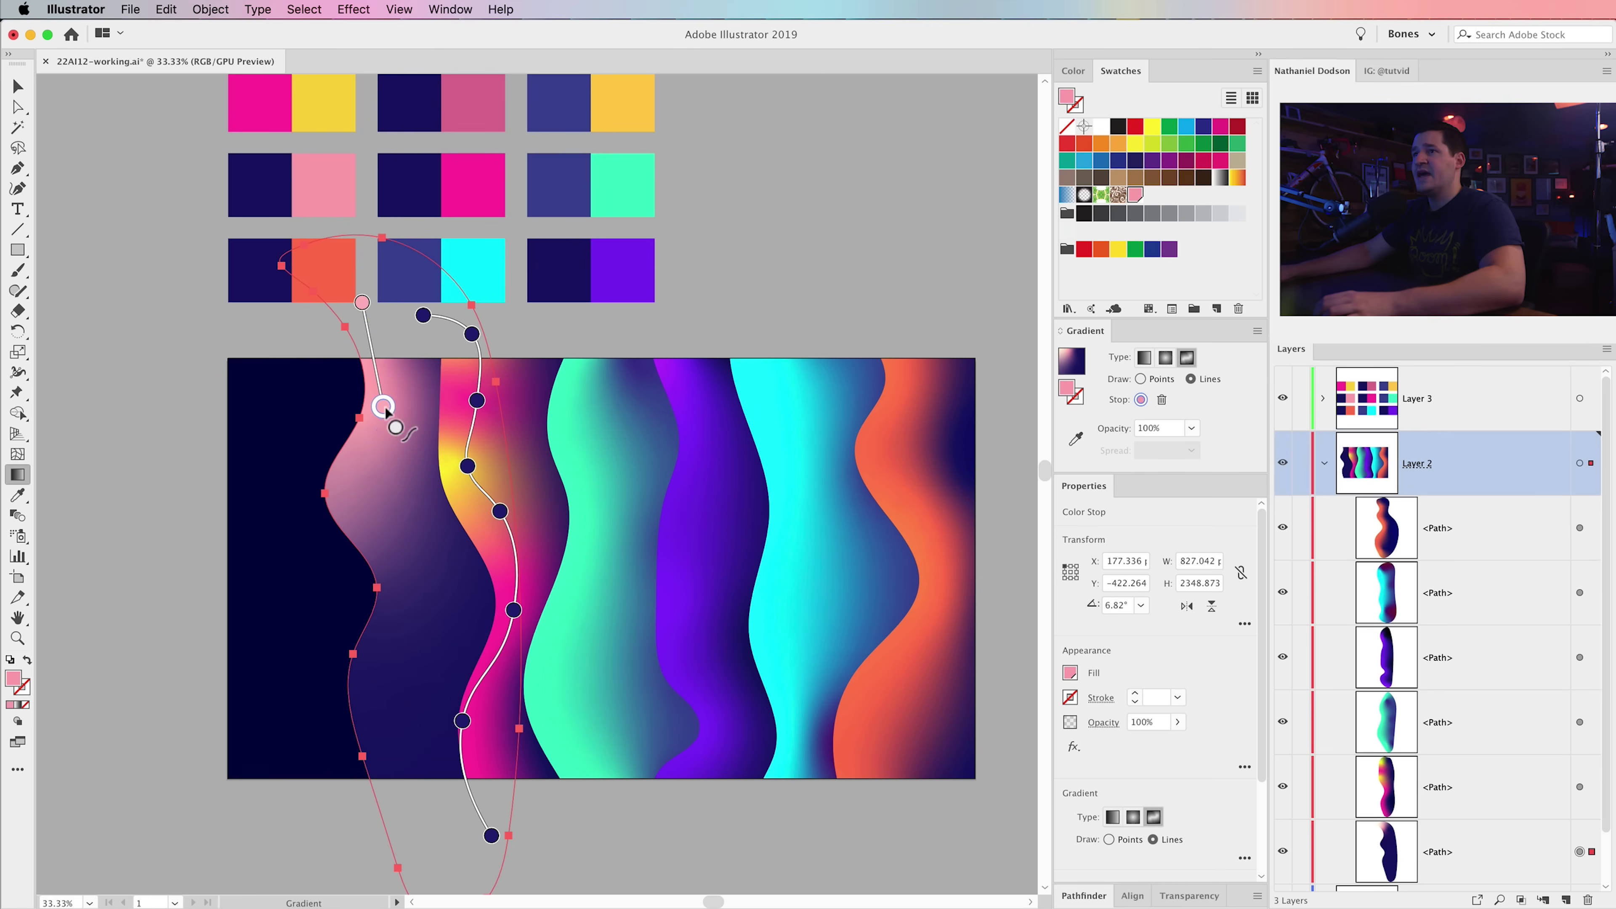
{"action": "left_click", "coordinate": [348, 485]}
{"action": "left_click", "coordinate": [400, 590]}
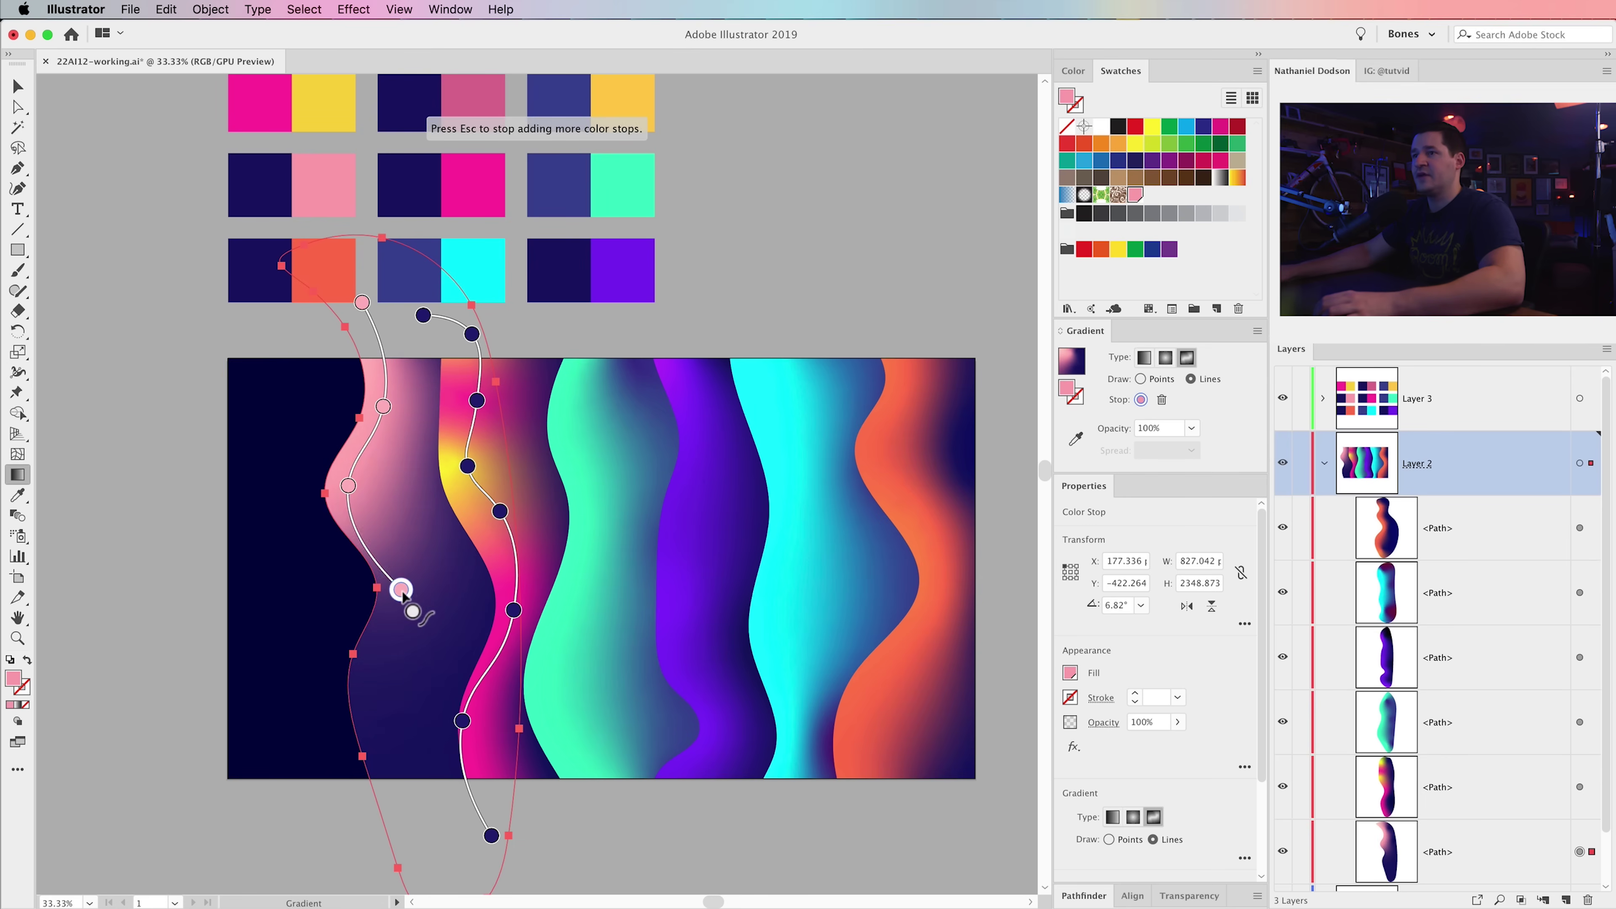
{"action": "left_click", "coordinate": [367, 670]}
{"action": "left_click", "coordinate": [394, 816]}
{"action": "left_click", "coordinate": [434, 862]}
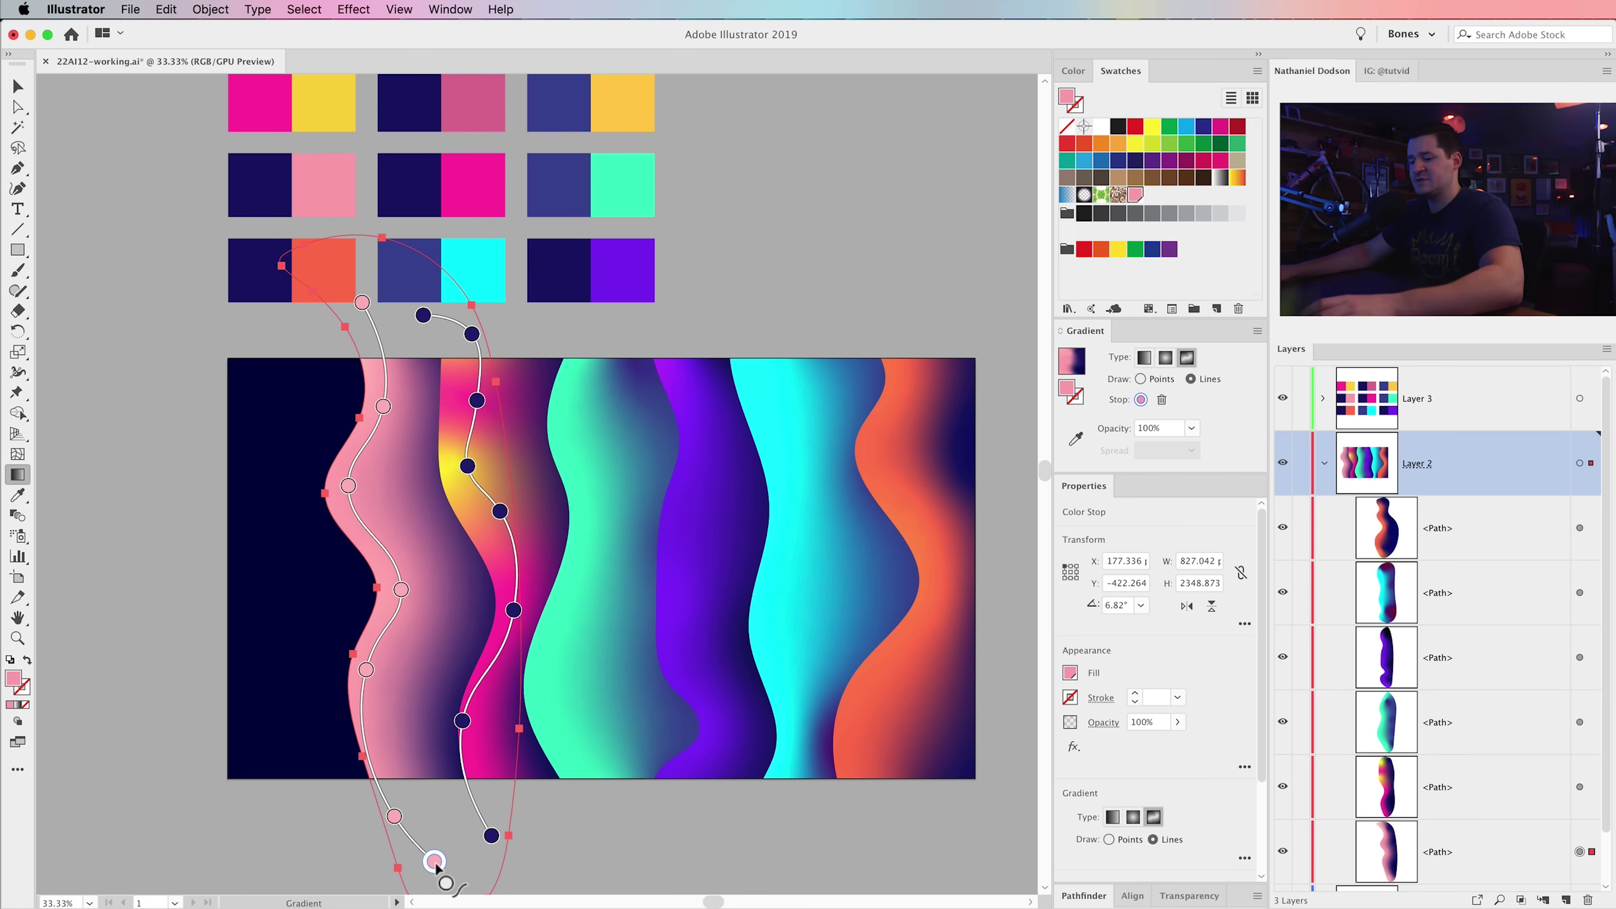
{"action": "key", "text": "v"}
{"action": "left_click", "coordinate": [187, 808]}
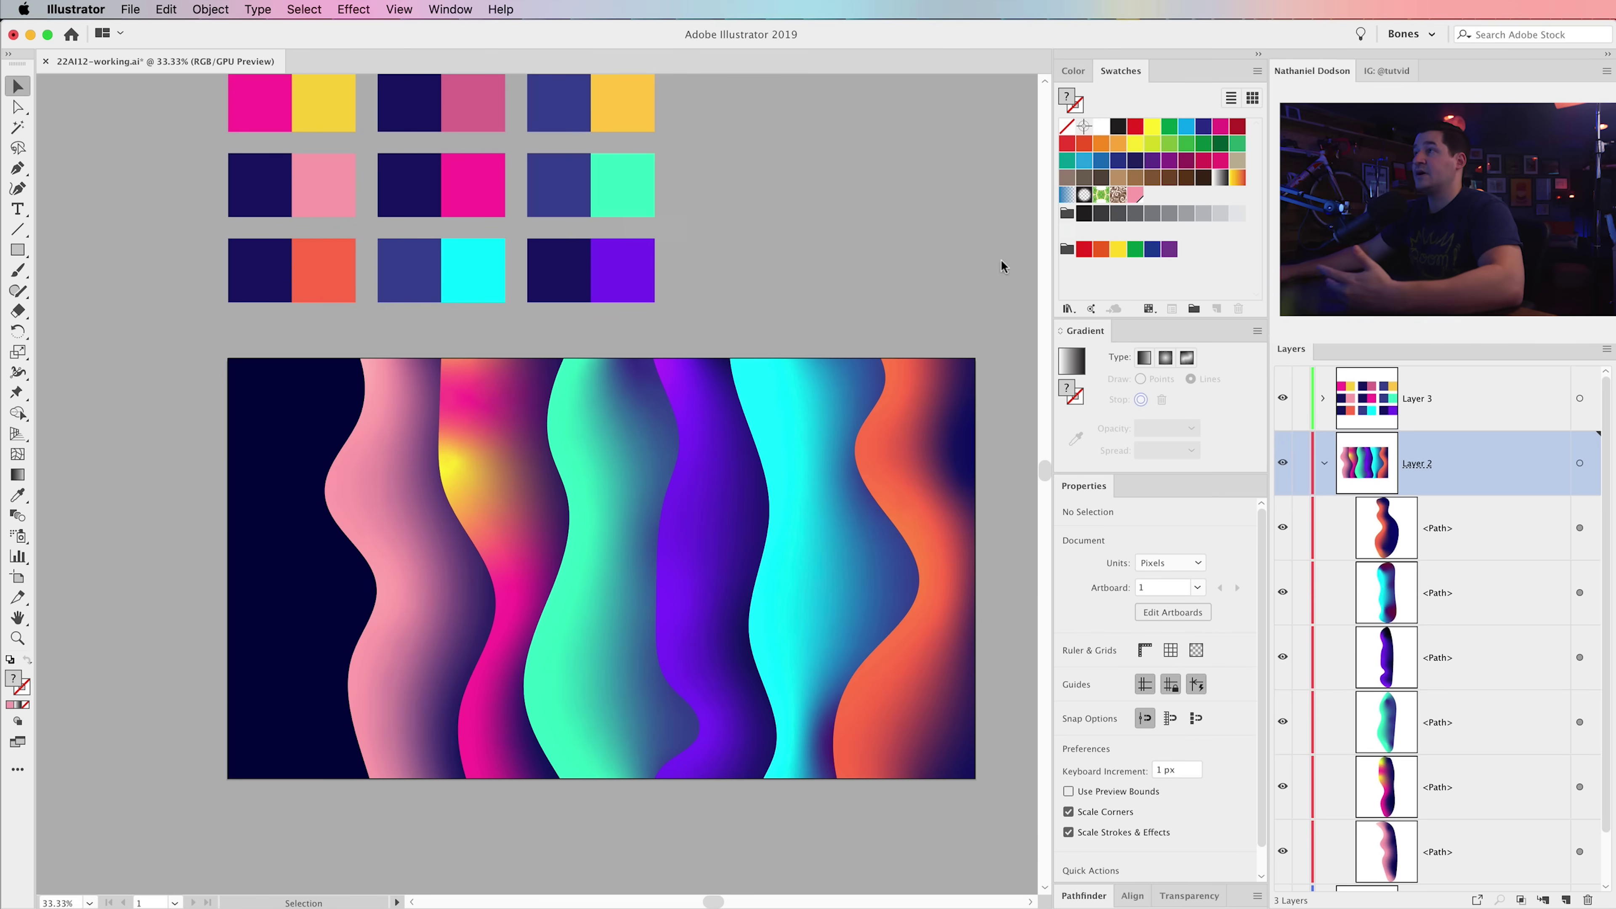
- Lower the green value of the global pink swatch to make it a hotter pink
{"action": "double_click", "coordinate": [1135, 194]}
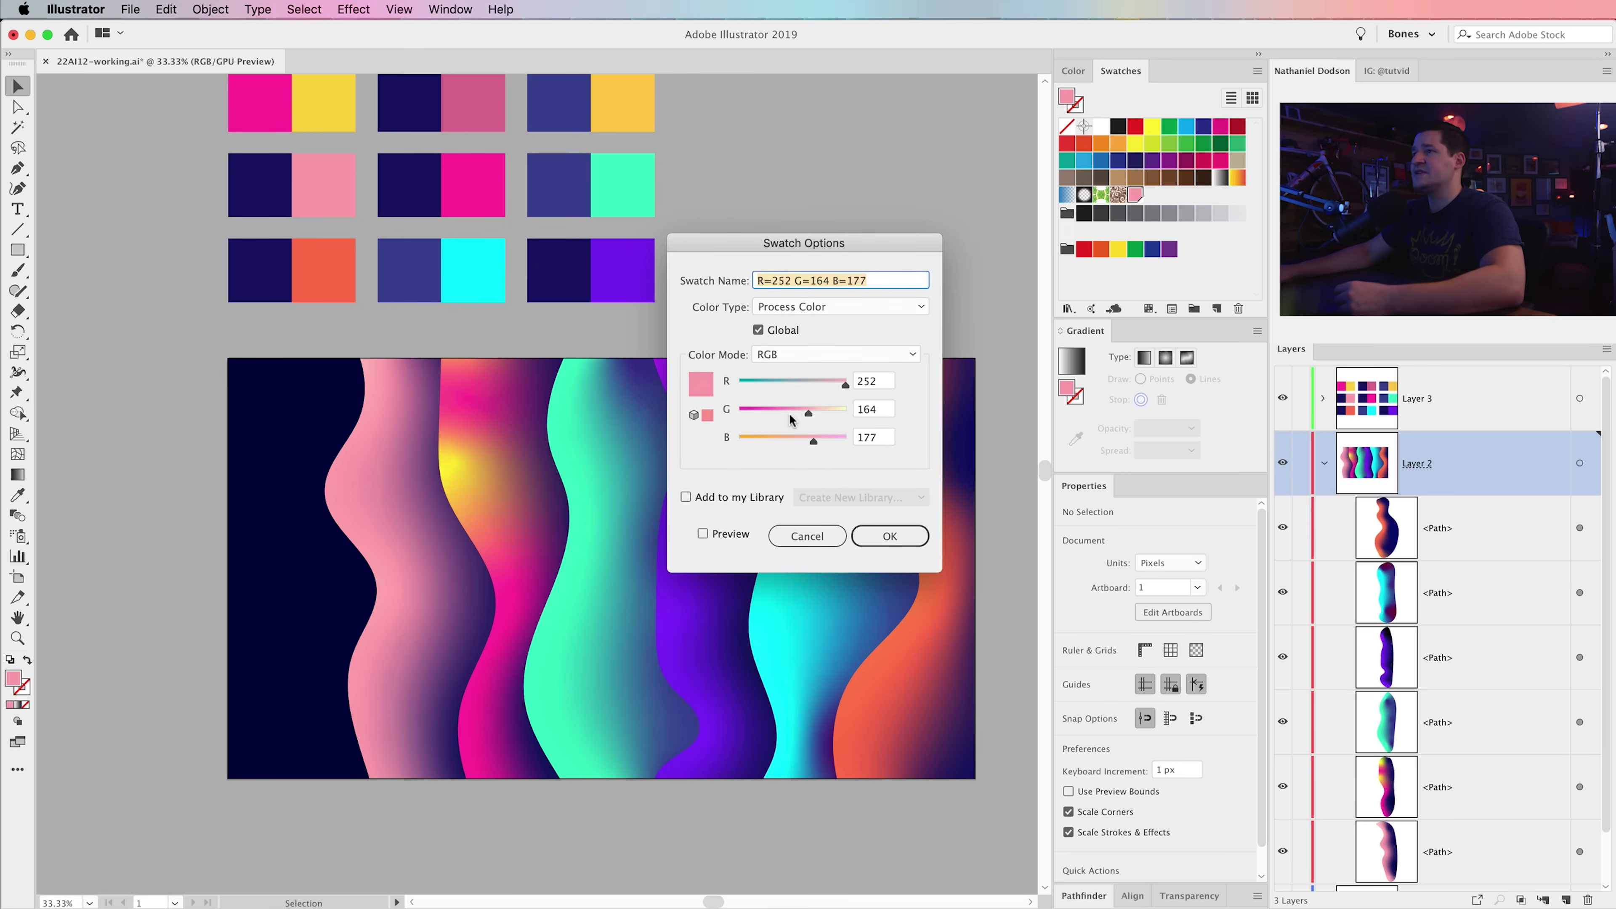
{"action": "left_click_drag", "start_coordinate": [790, 418], "coordinate": [769, 419]}
{"action": "left_click", "coordinate": [890, 536]}
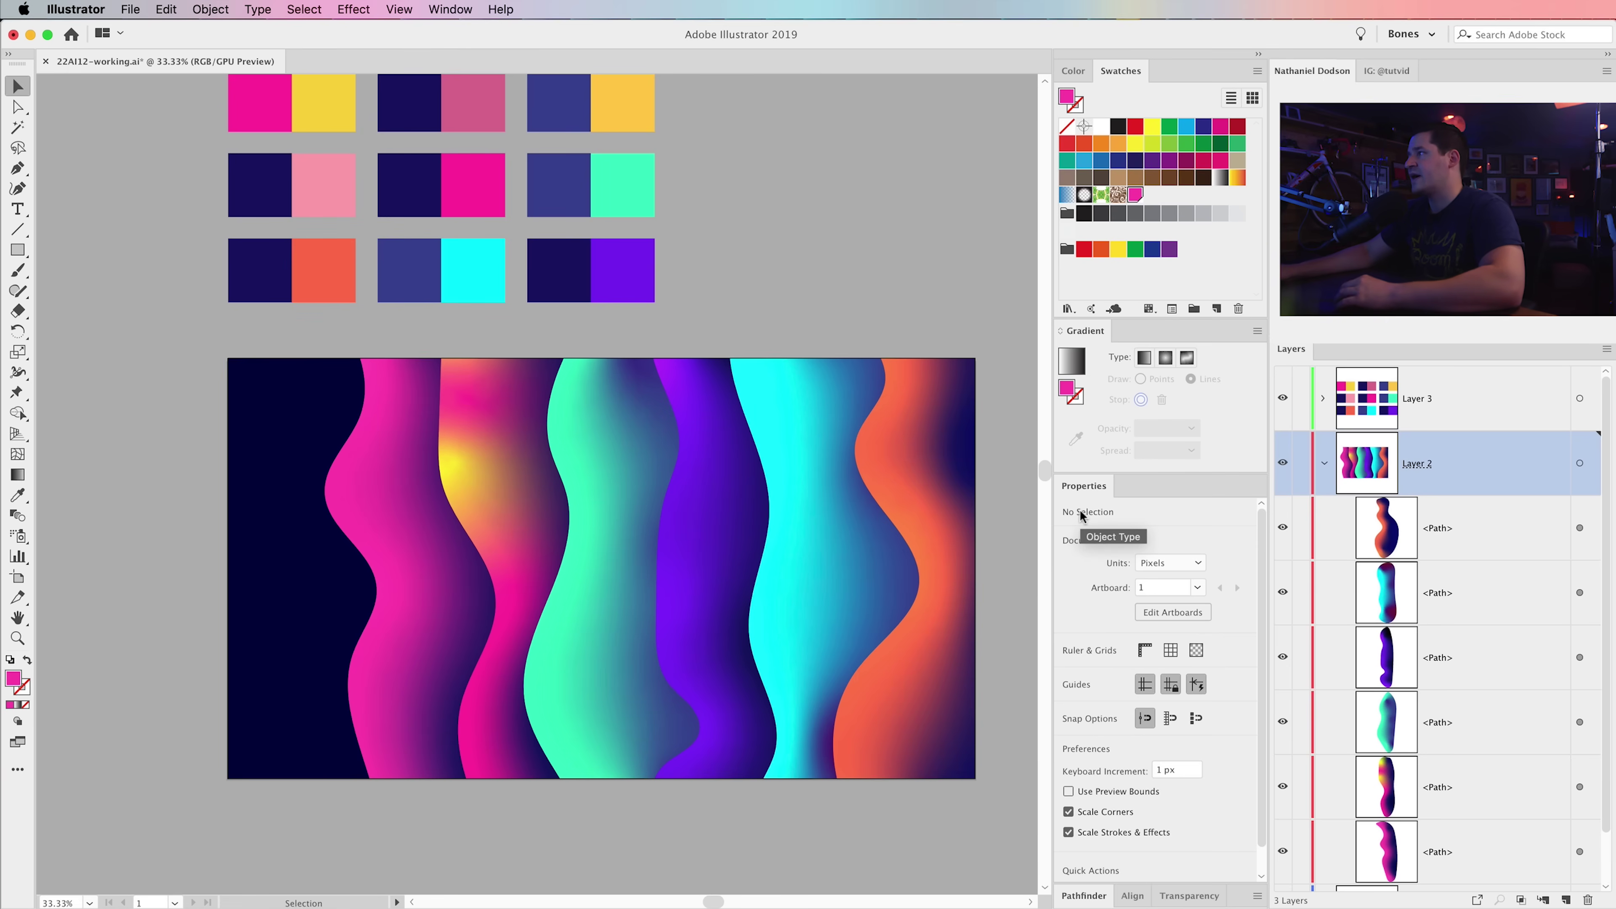
- Zoom out and group all the wavy stripe paths
{"action": "key", "text": "super+minus"}
{"action": "key", "text": "super+minus"}
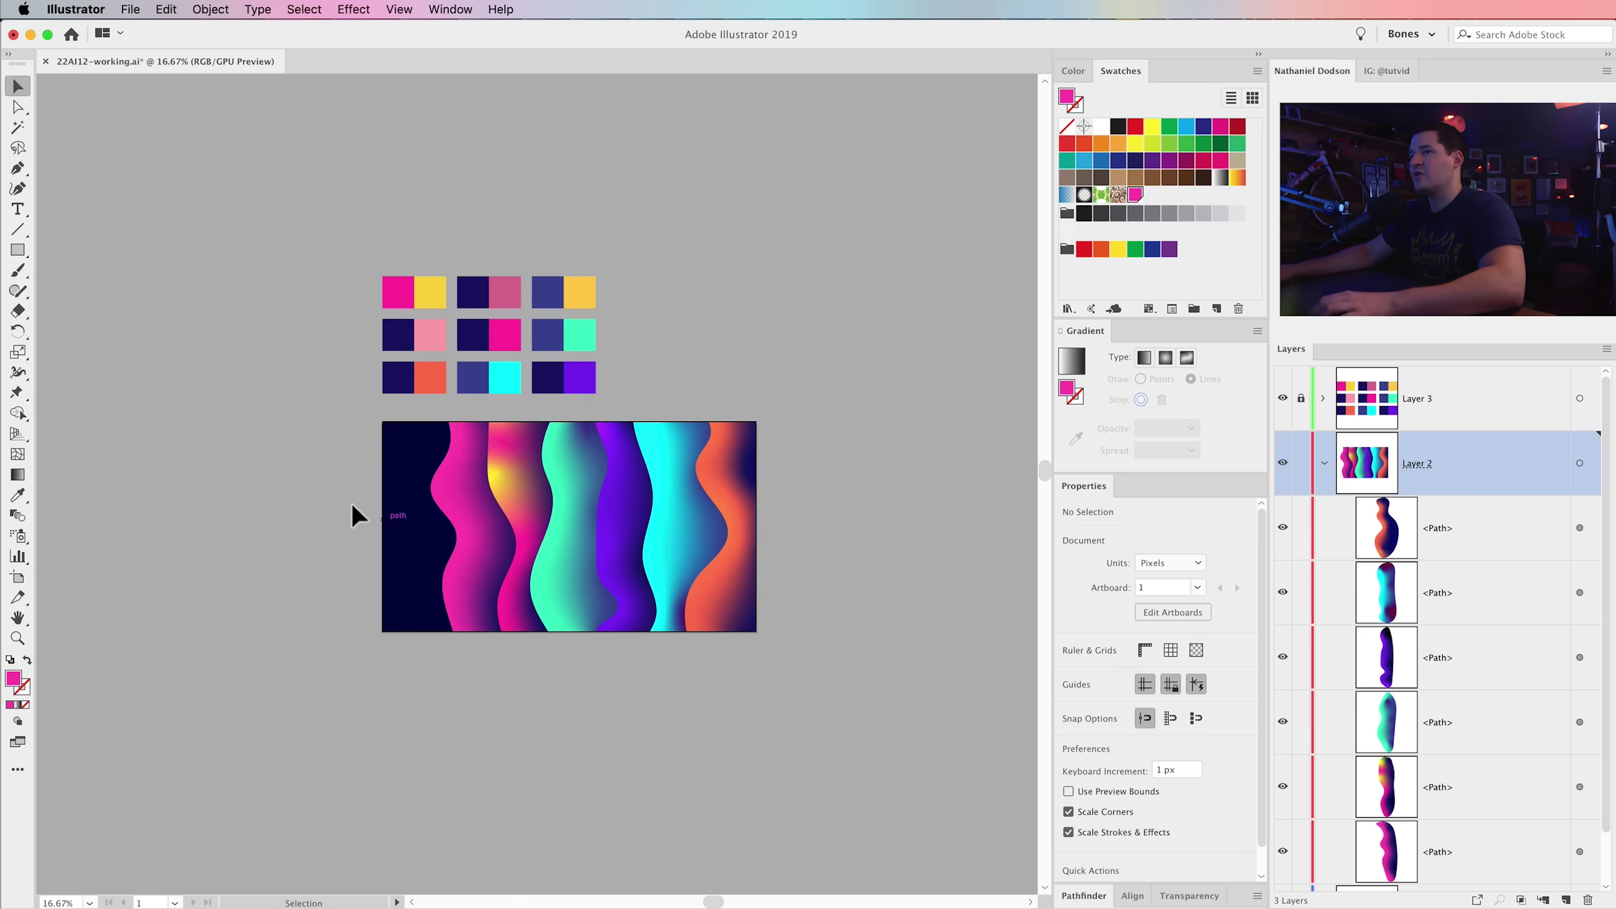
{"action": "left_click", "coordinate": [803, 547]}
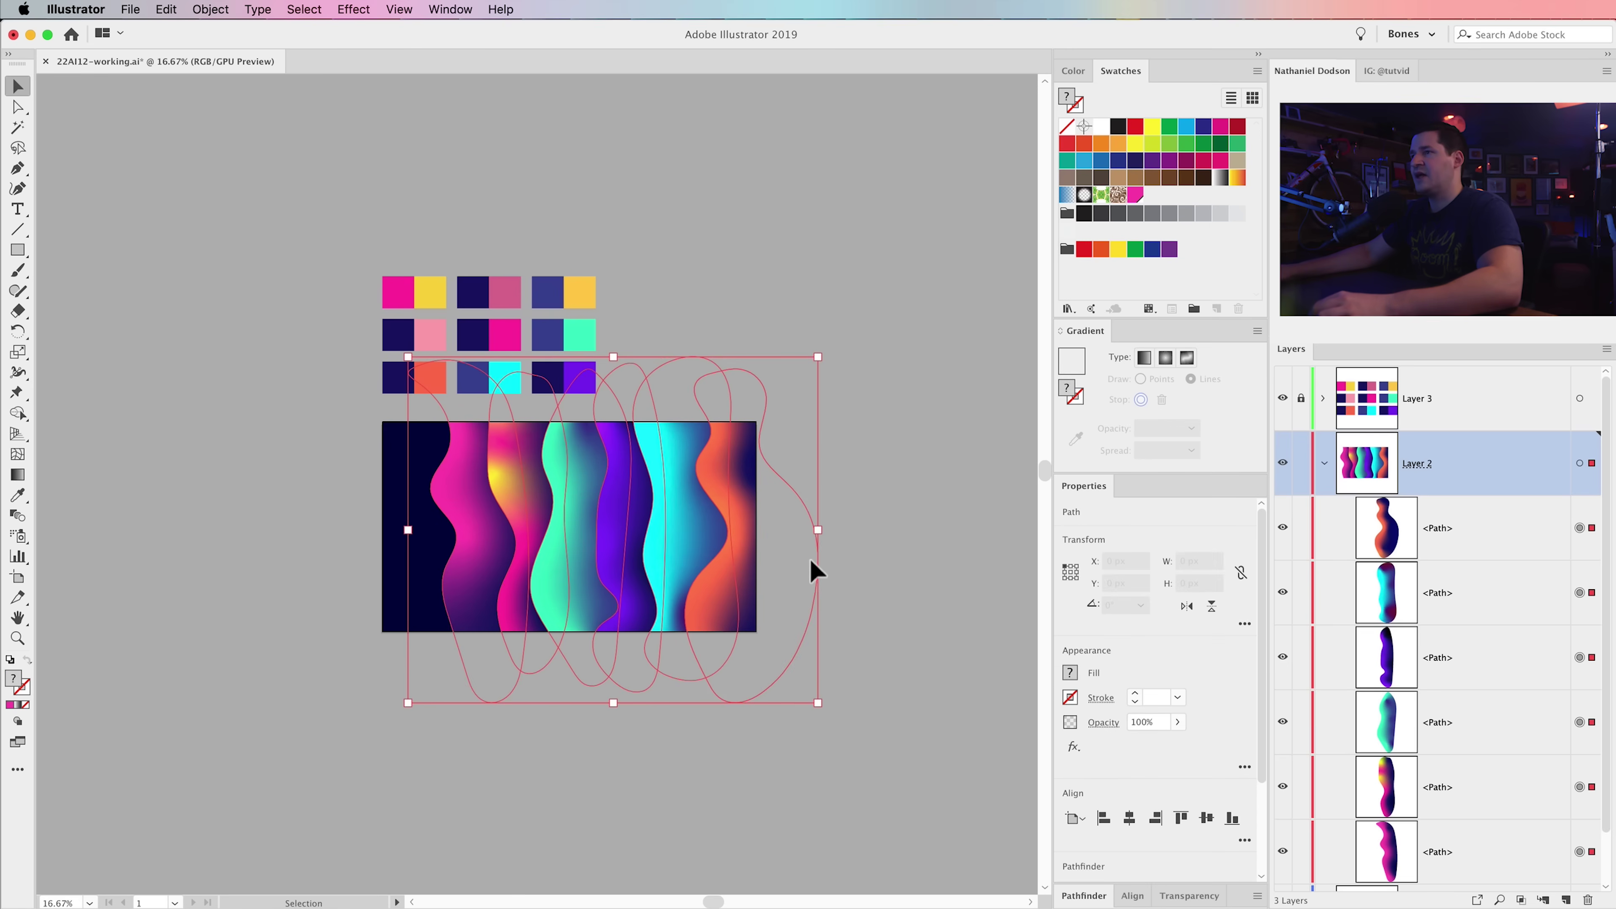
{"action": "left_click", "coordinate": [210, 9]}
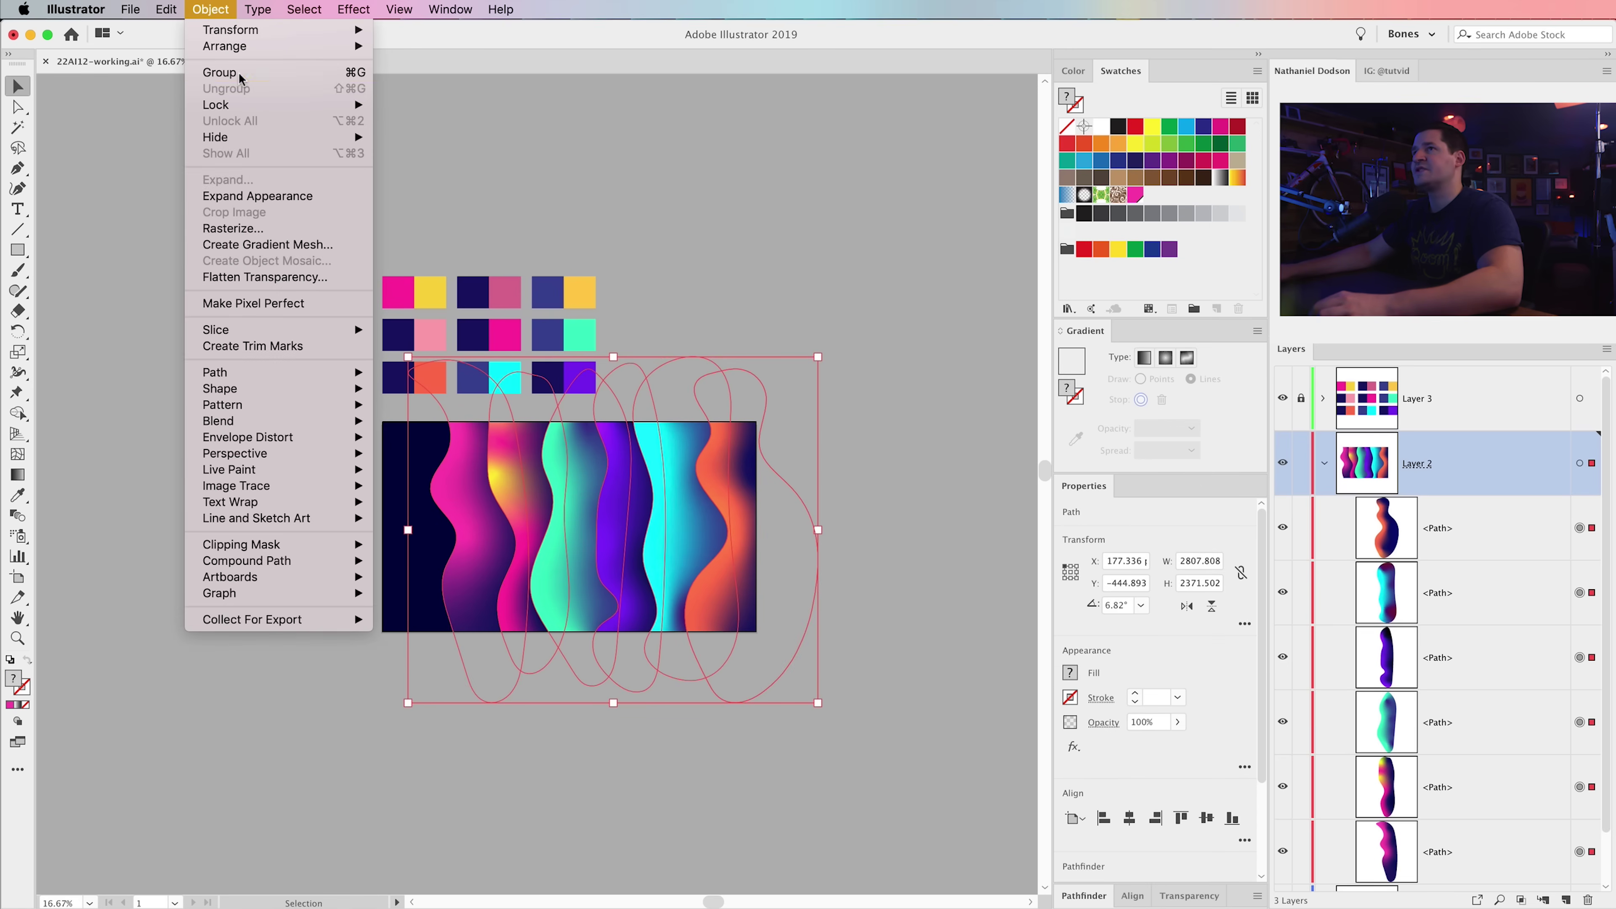
{"action": "left_click", "coordinate": [220, 72]}
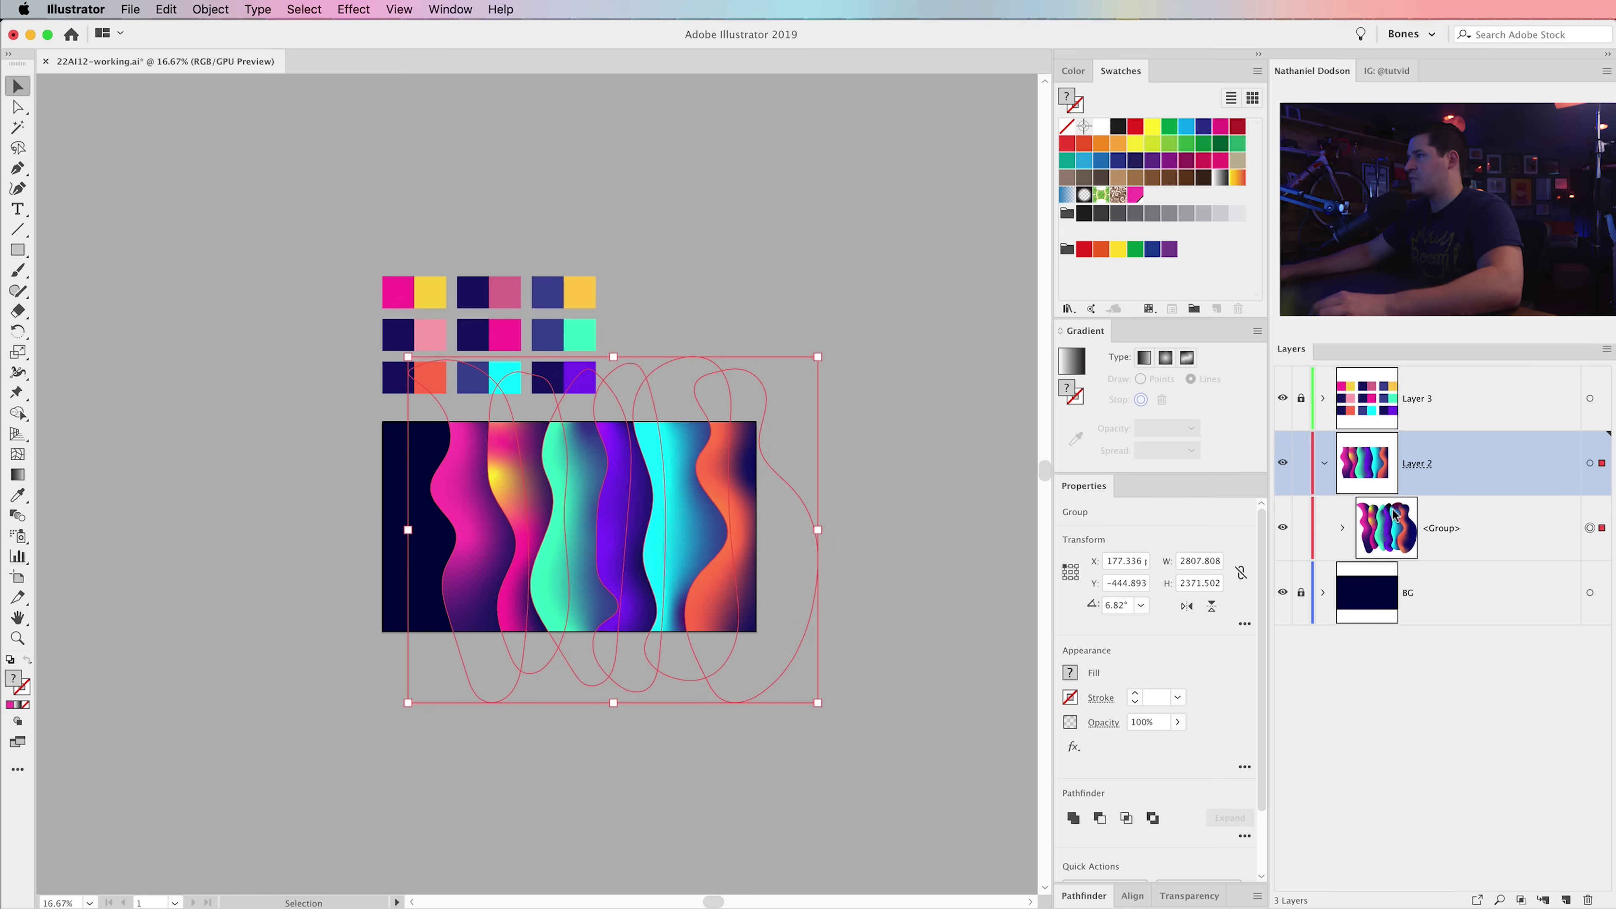
- Copy the wave group, paste it in front, and stretch the copy taller
{"action": "left_click", "coordinate": [180, 9]}
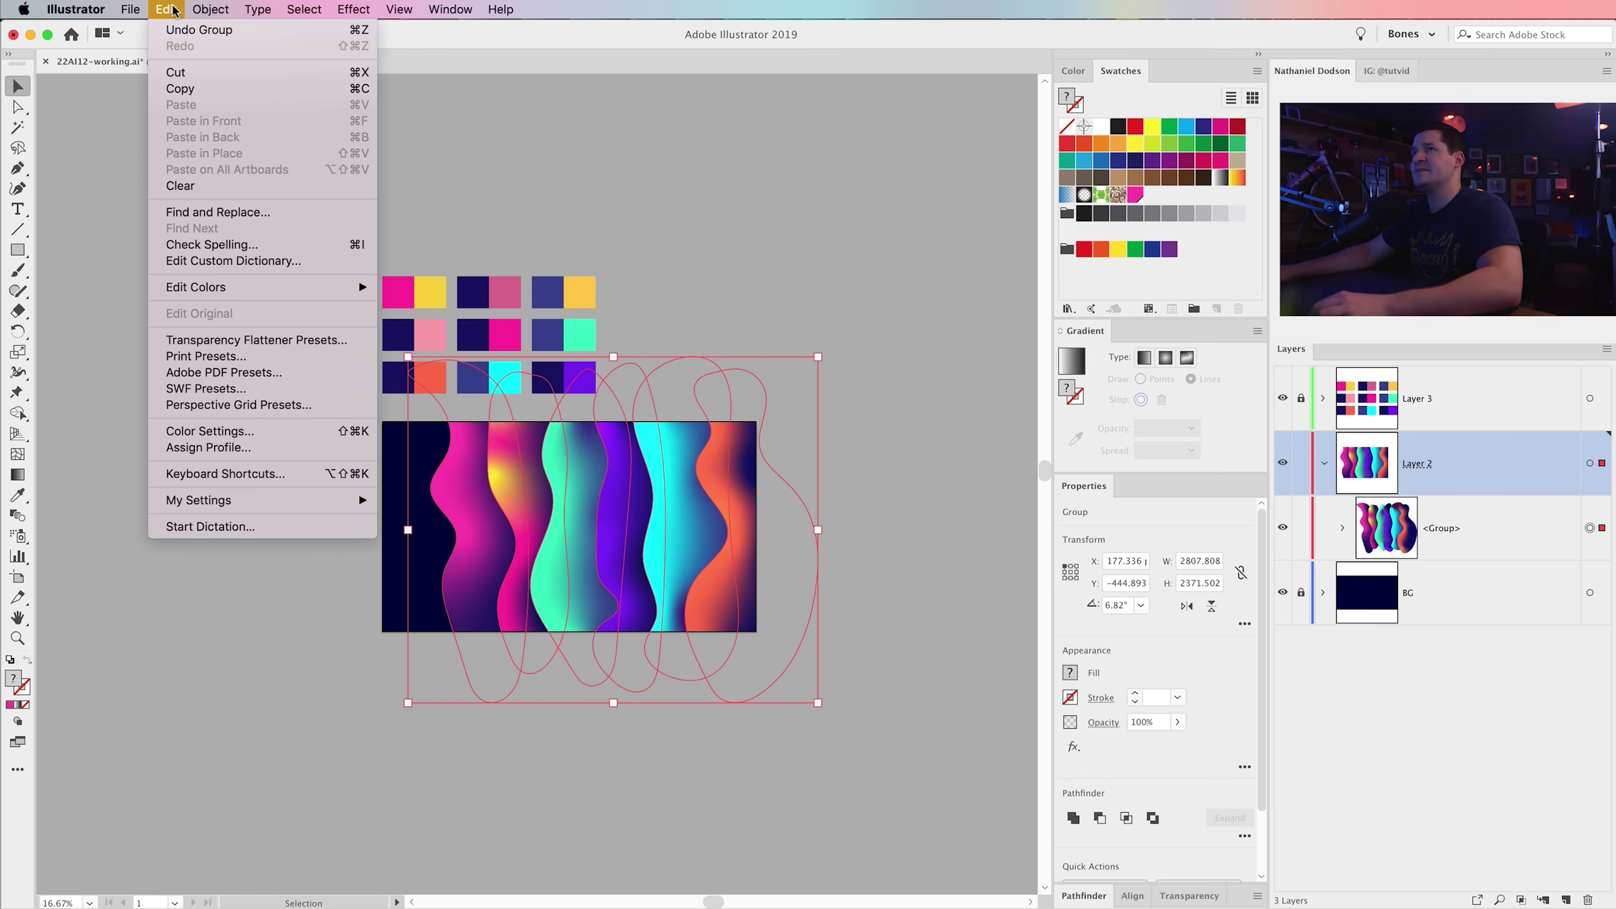
{"action": "left_click", "coordinate": [180, 88]}
{"action": "left_click", "coordinate": [166, 9]}
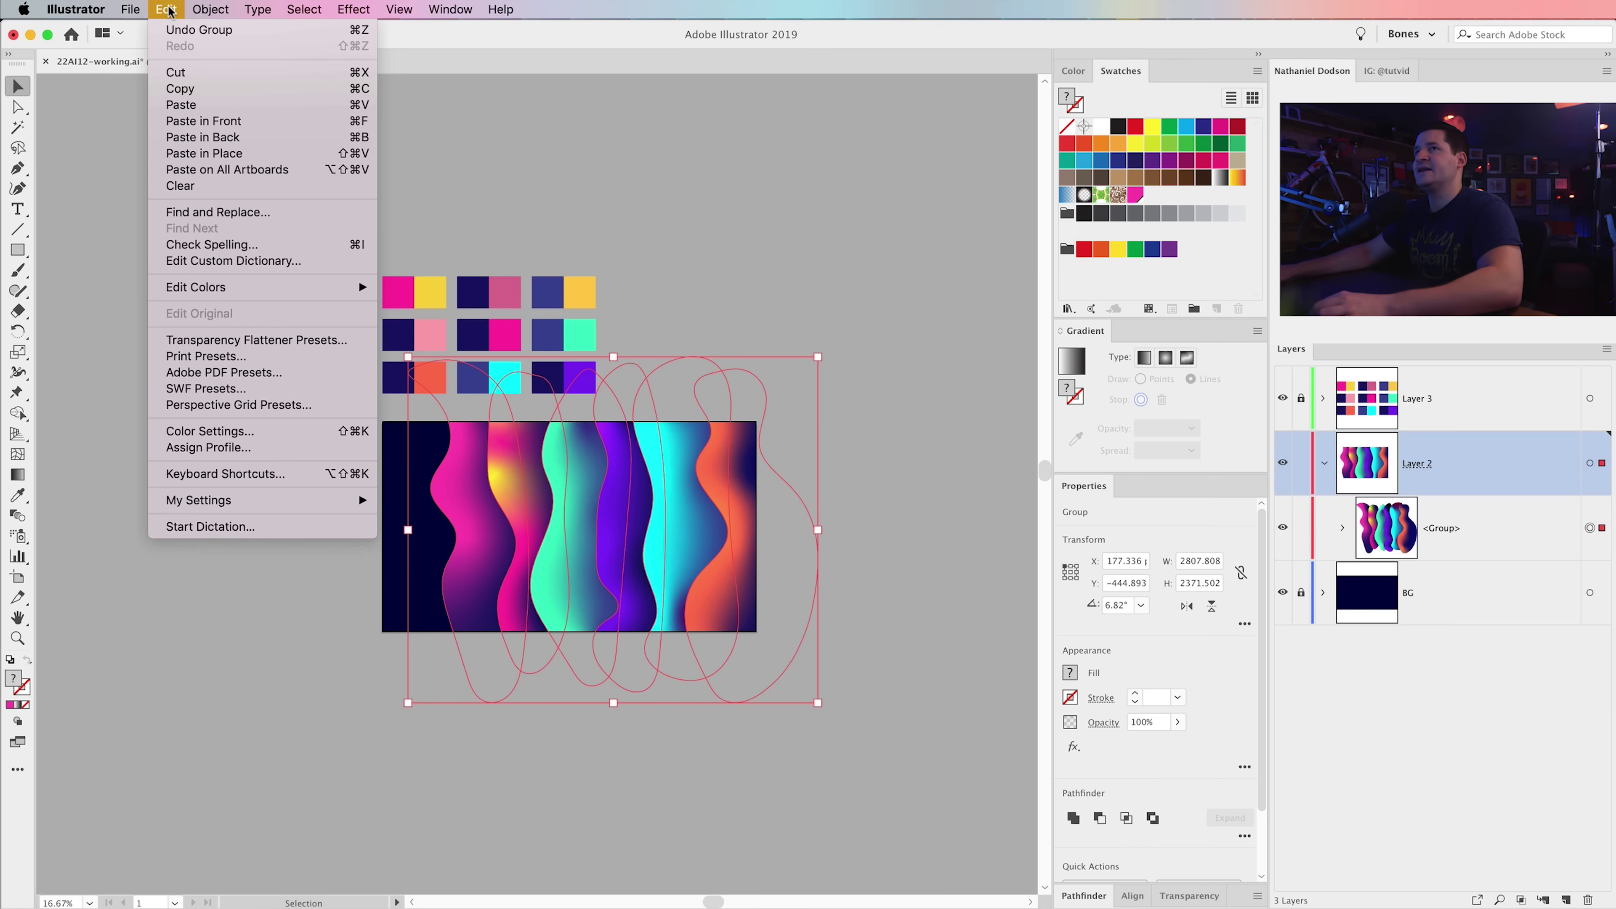
{"action": "left_click", "coordinate": [167, 9]}
{"action": "left_click", "coordinate": [167, 9]}
{"action": "left_click", "coordinate": [233, 122]}
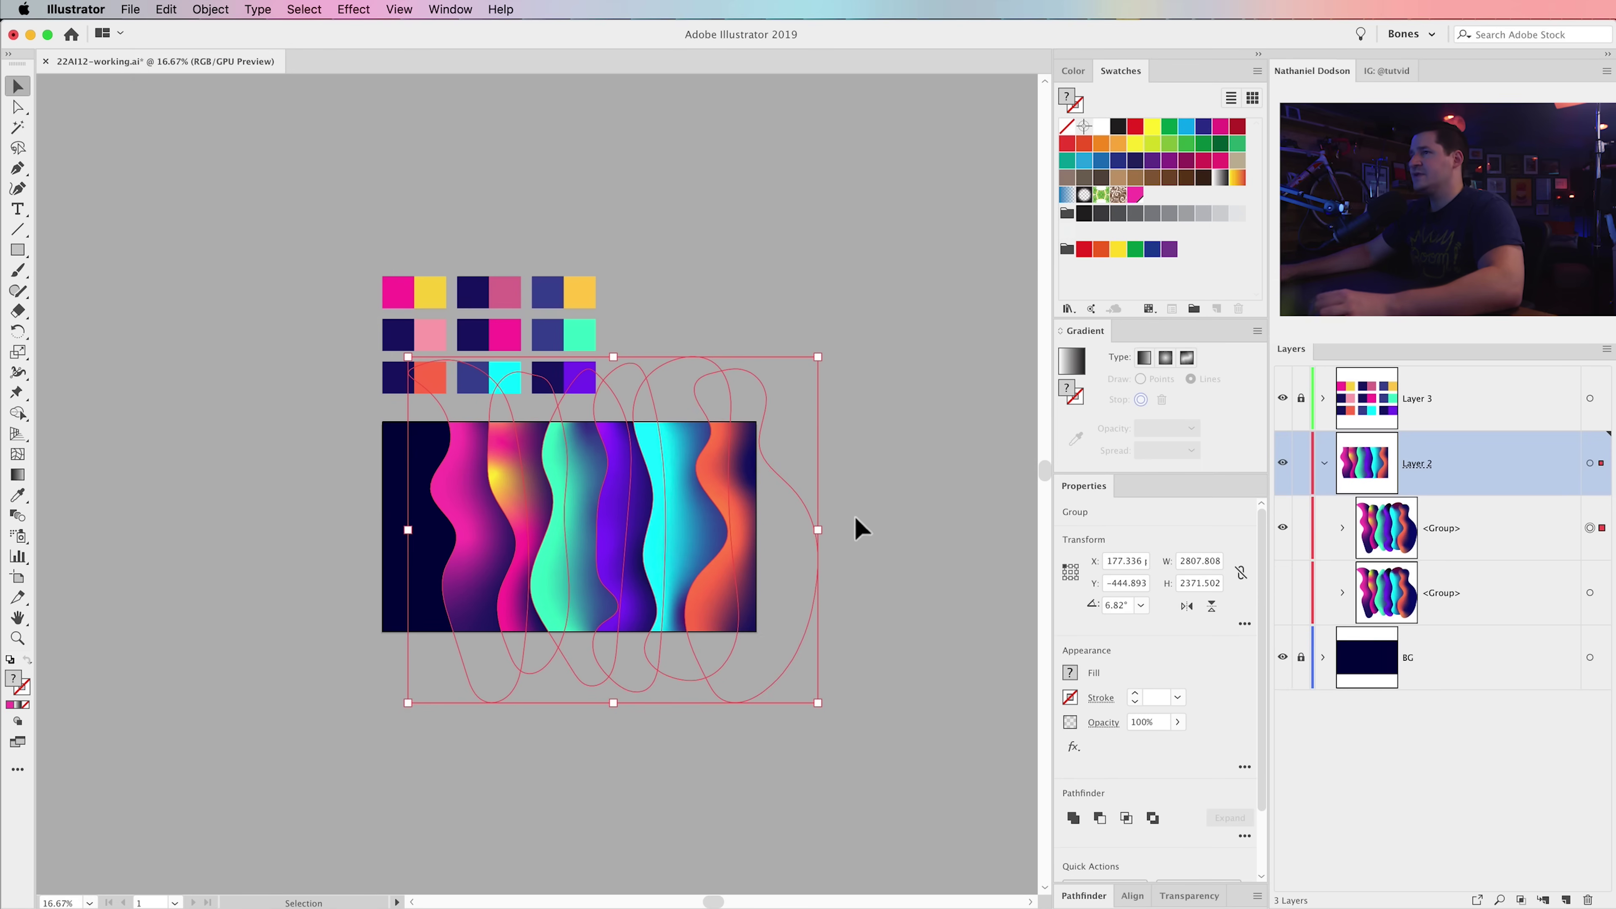
{"action": "left_click_drag", "start_coordinate": [614, 362], "coordinate": [615, 238]}
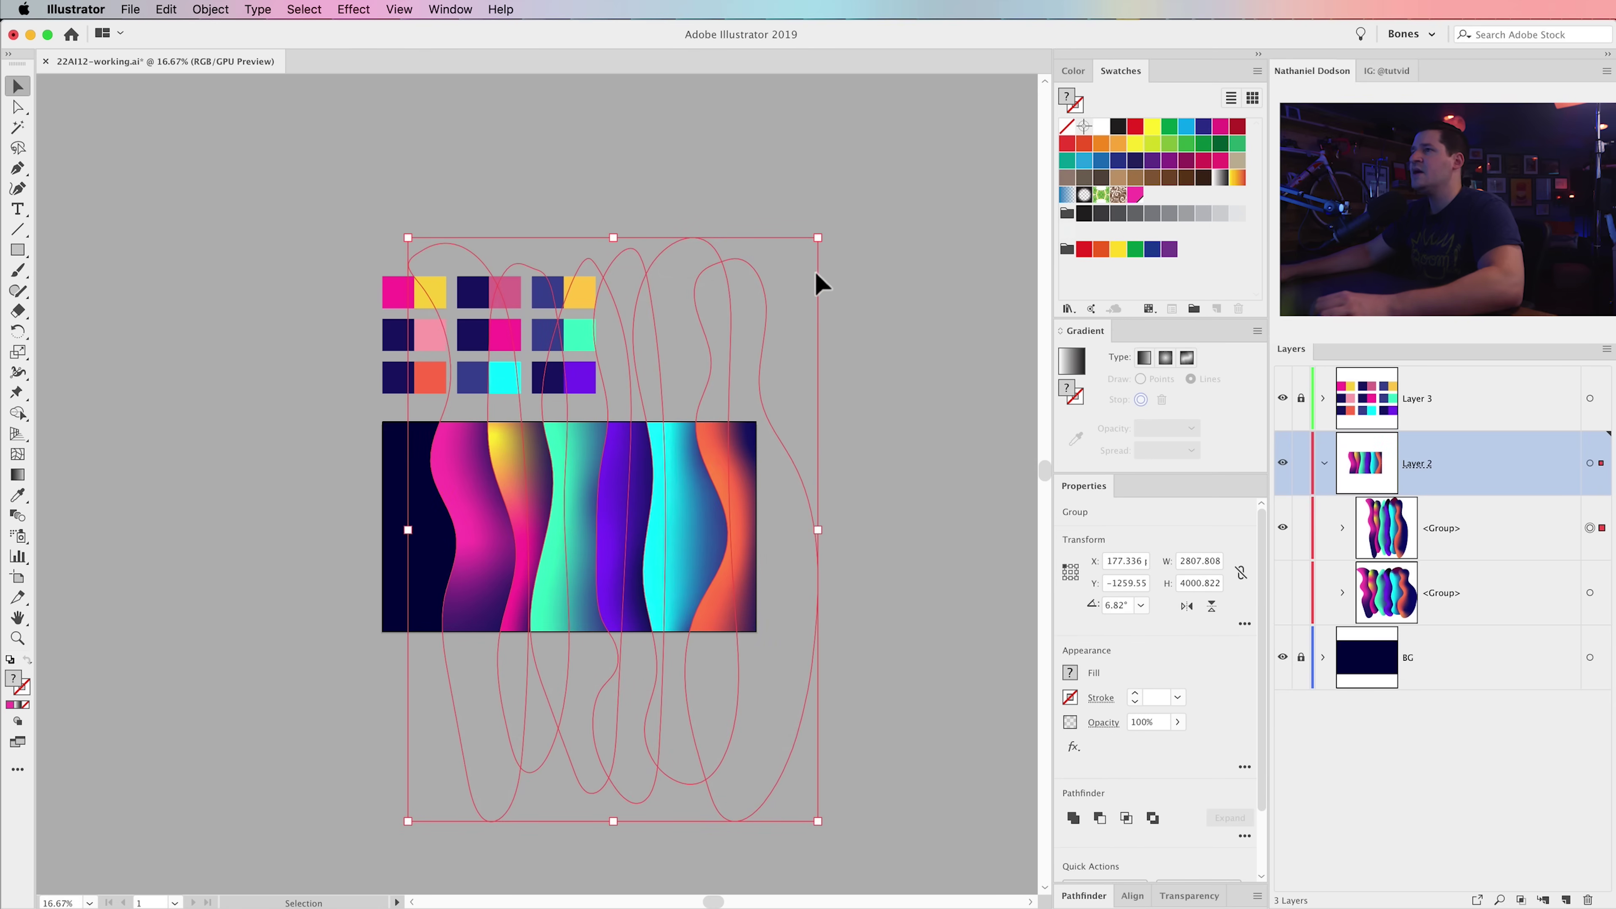
- Rotate the stretched wave copy to about 6.82°, then inspect its paths in Layers
{"action": "mouse_move", "coordinate": [826, 233]}
{"action": "left_mouse_down"}
{"action": "mouse_move", "coordinate": [877, 242]}
{"action": "mouse_move", "coordinate": [949, 351]}
{"action": "left_mouse_up"}
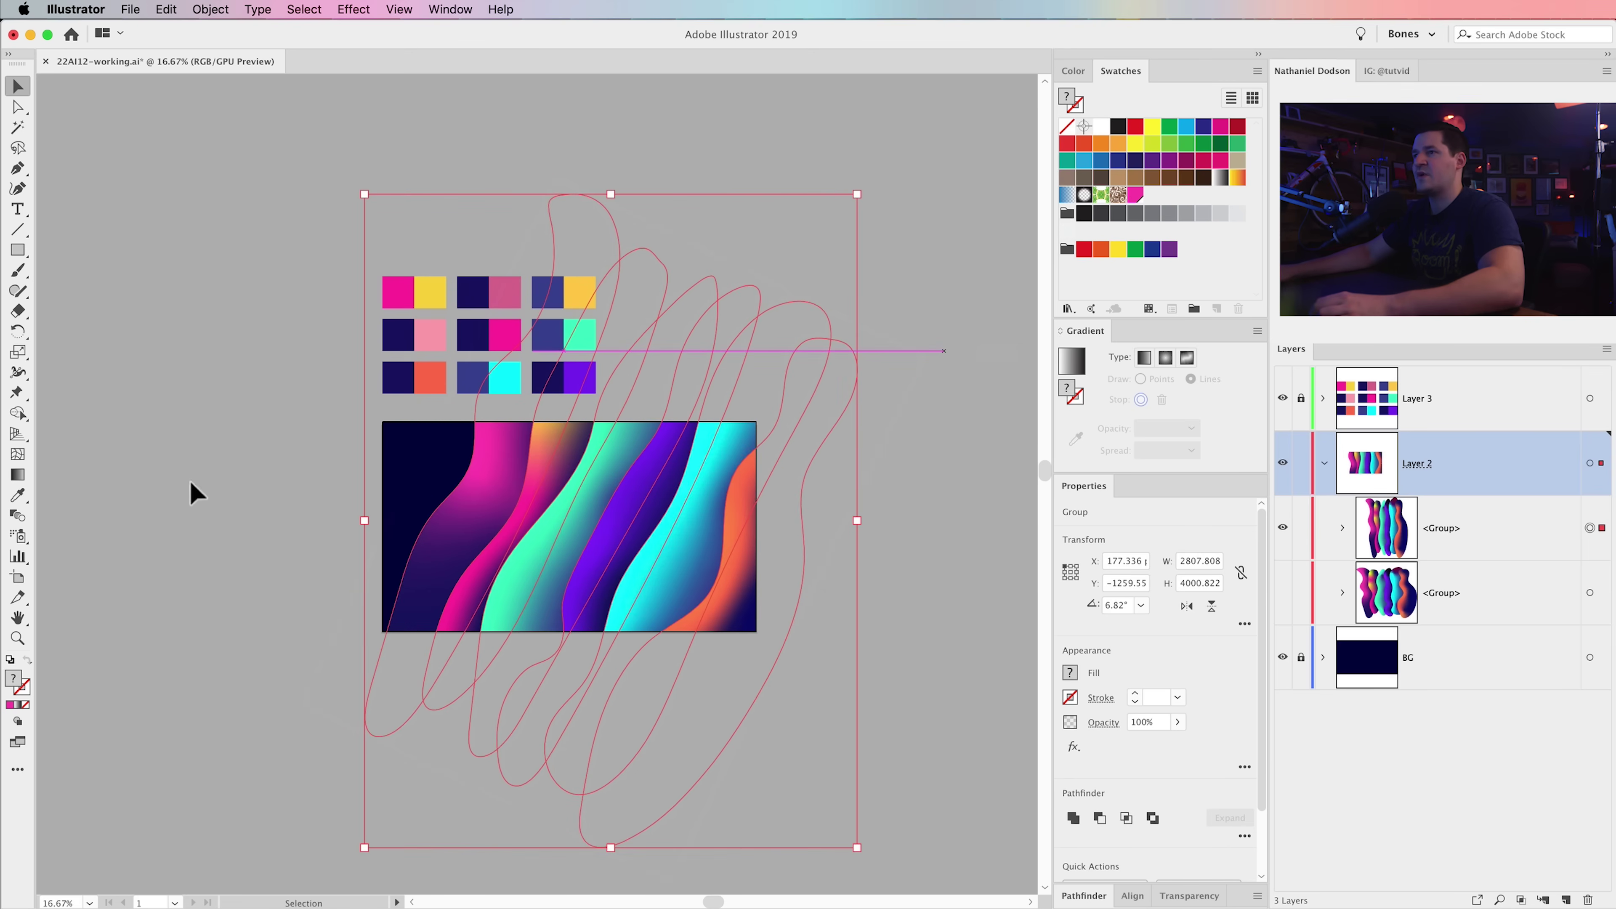
{"action": "left_click", "coordinate": [245, 474]}
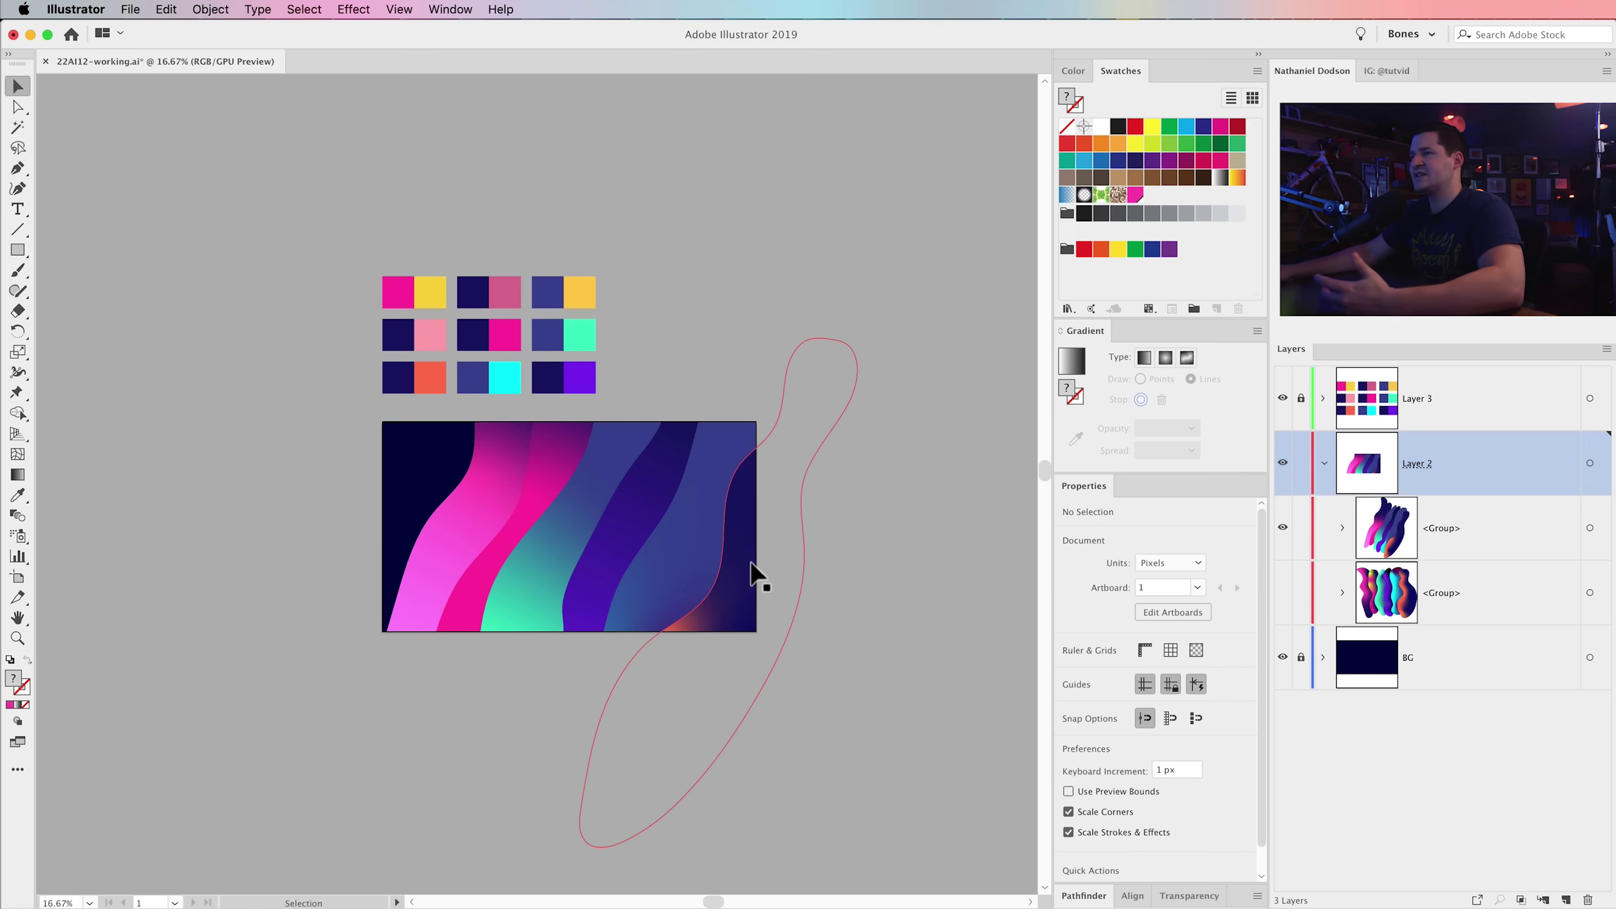
{"action": "left_click", "coordinate": [703, 545]}
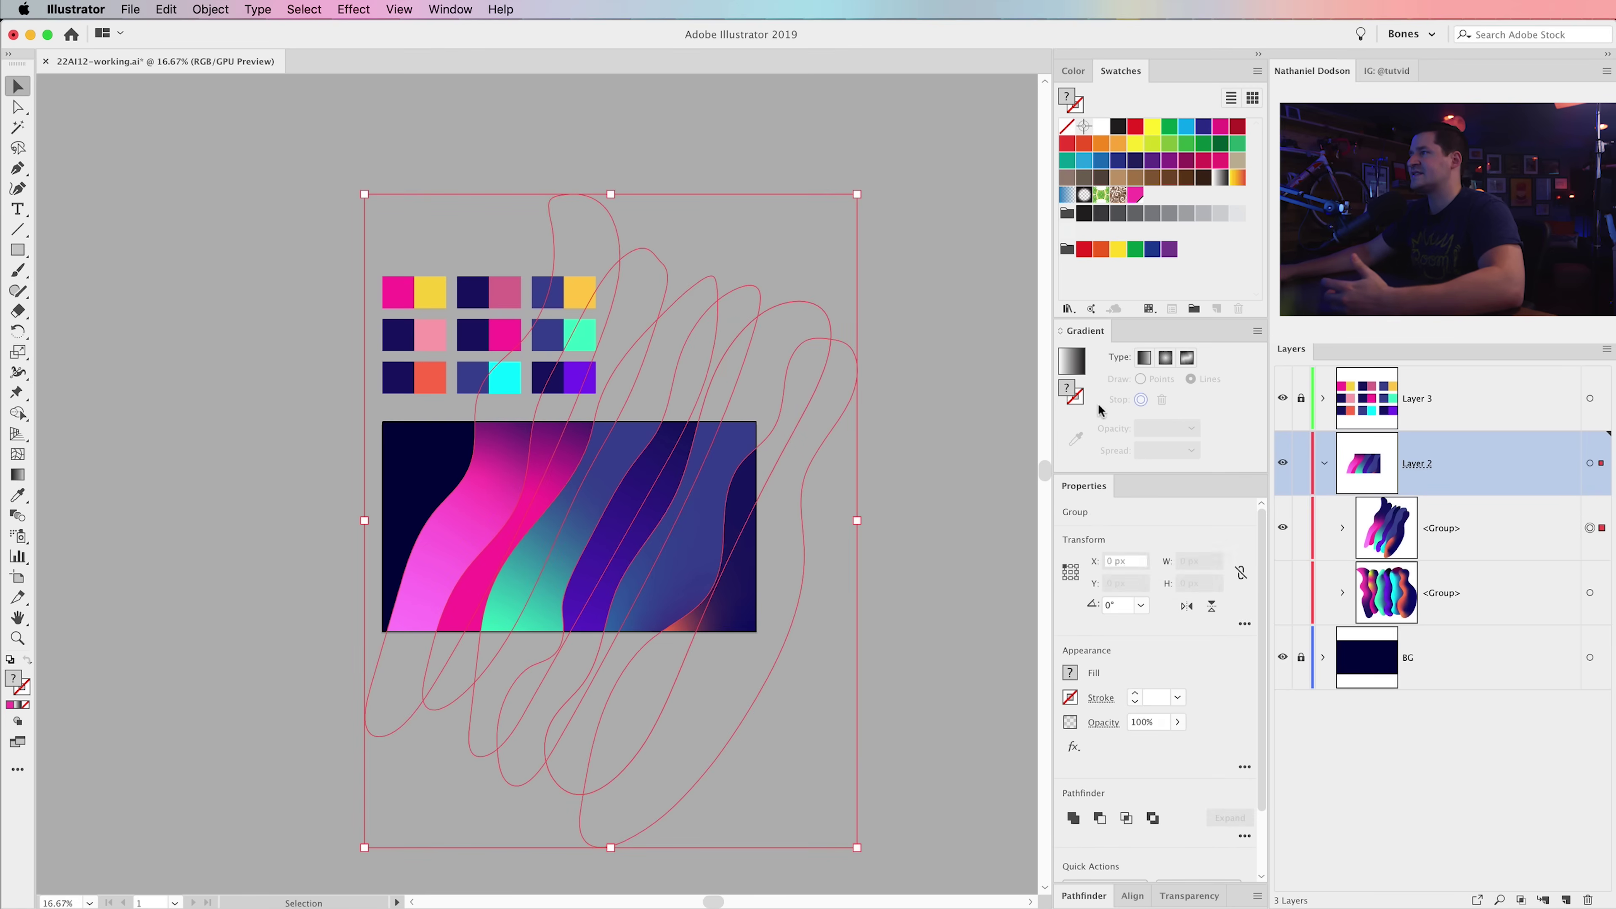
{"action": "left_click", "coordinate": [1342, 529]}
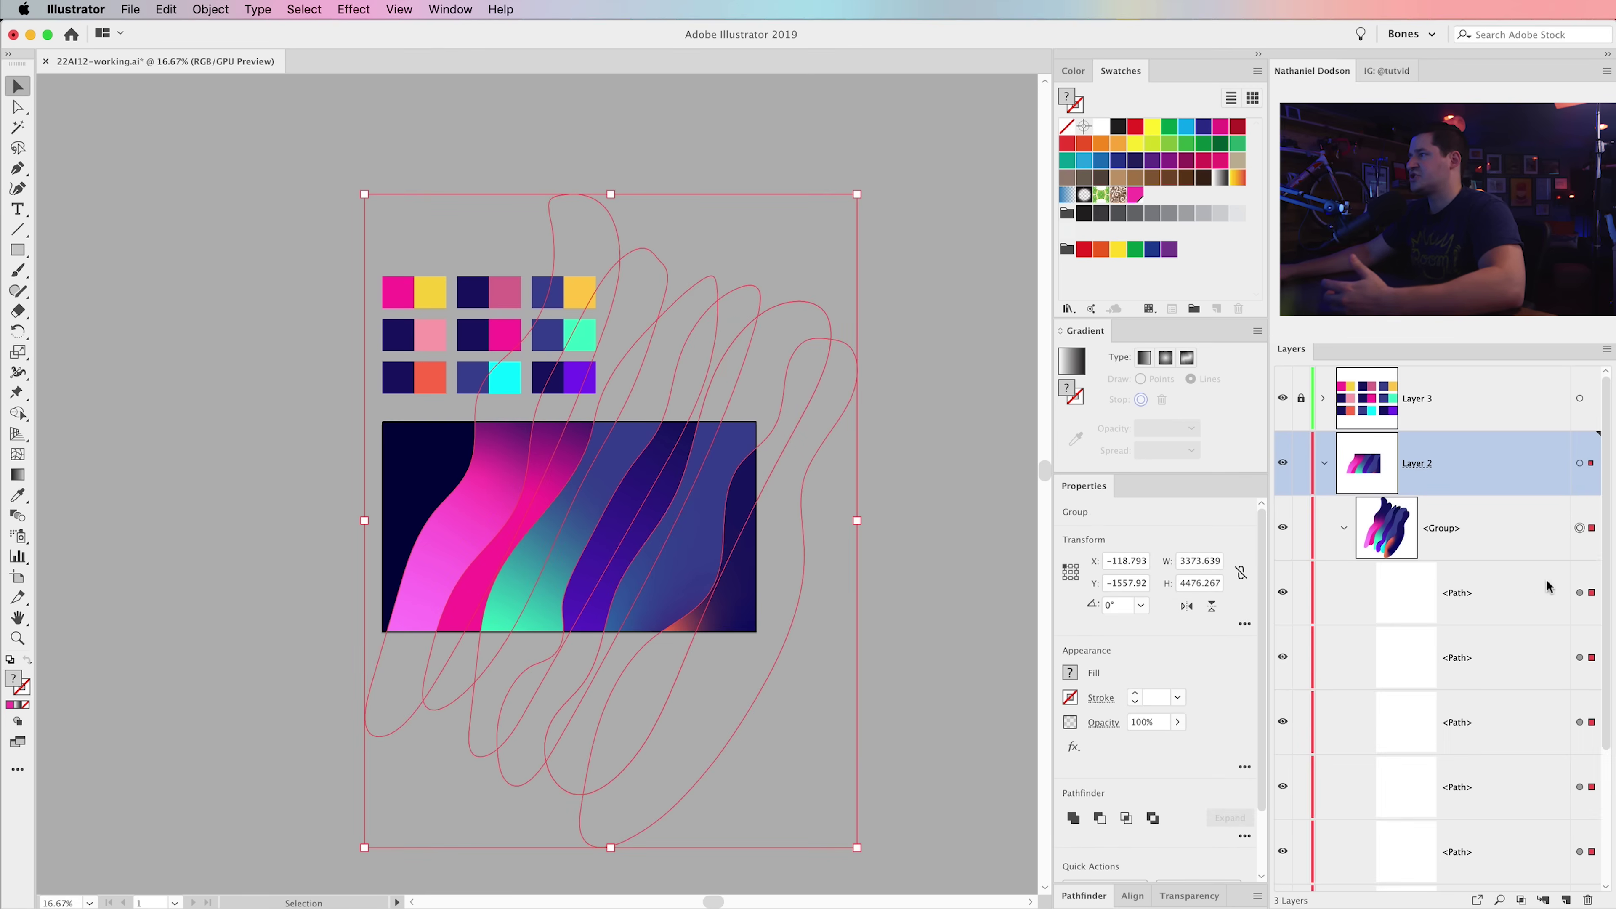
{"action": "left_click", "coordinate": [1580, 594]}
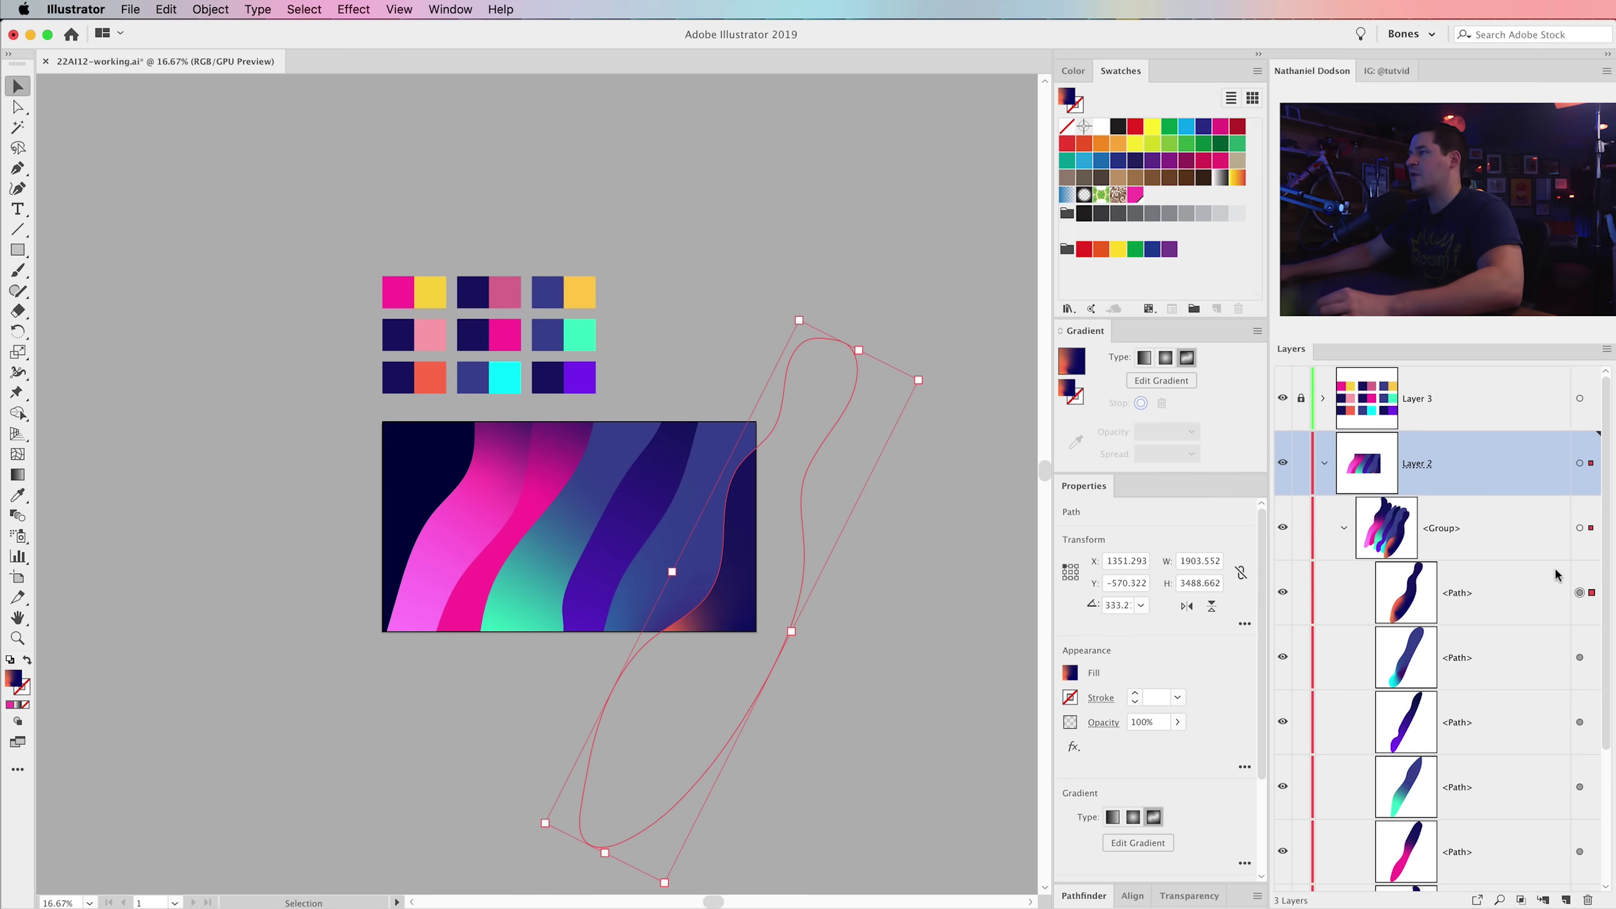
{"action": "key", "text": "super+z"}
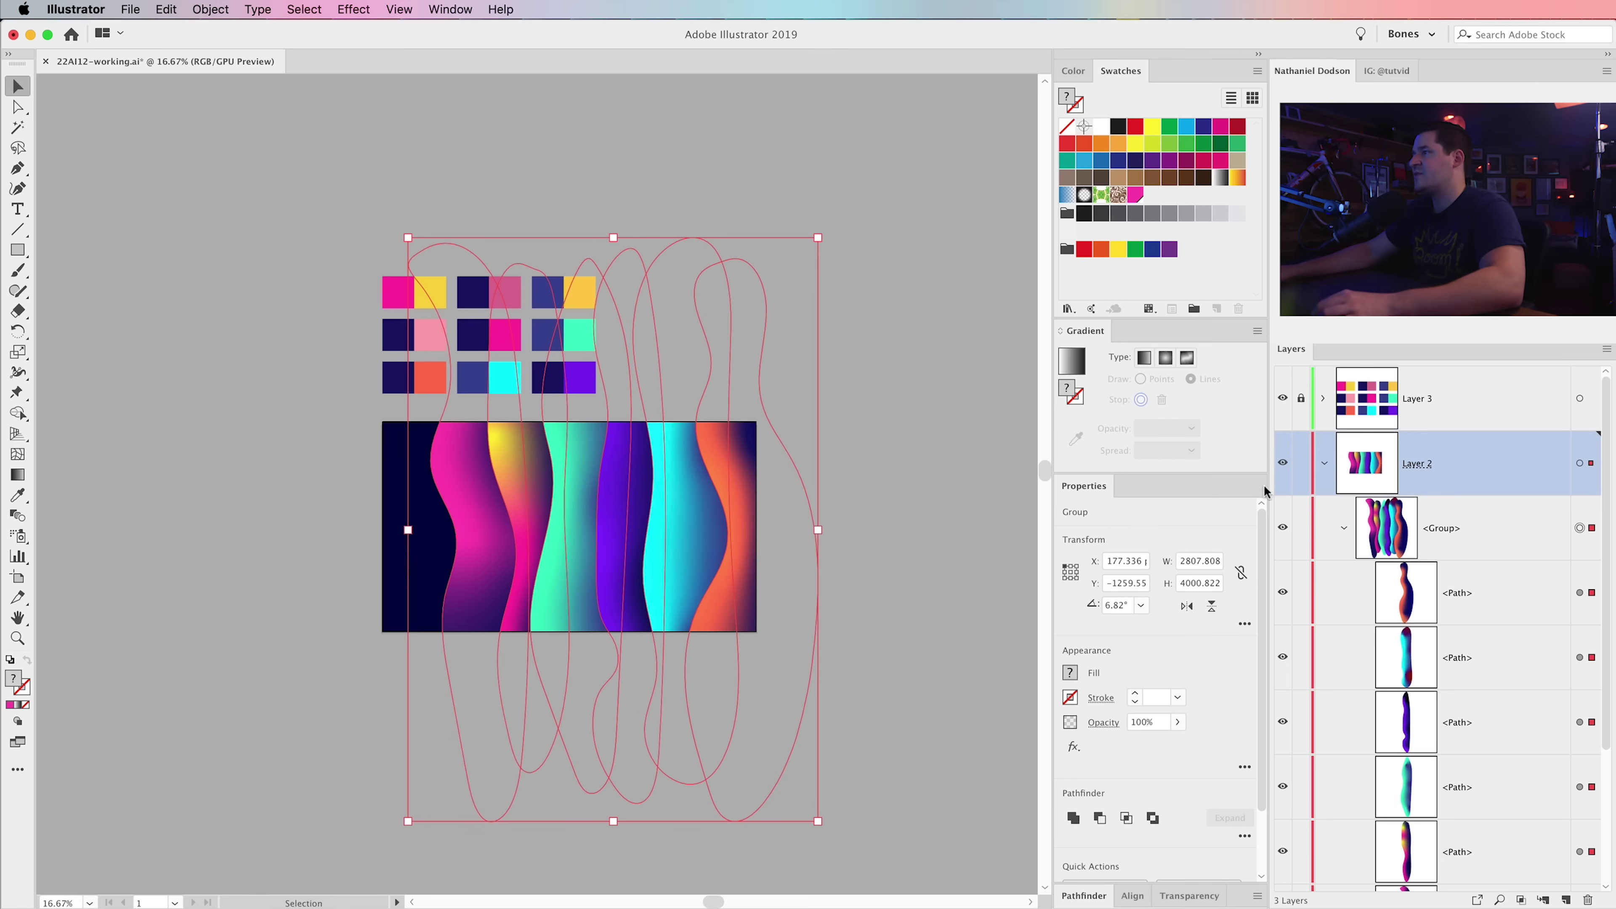
- Ungroup the stripes, expand their appearance, and regroup them
{"action": "left_click", "coordinate": [1343, 528]}
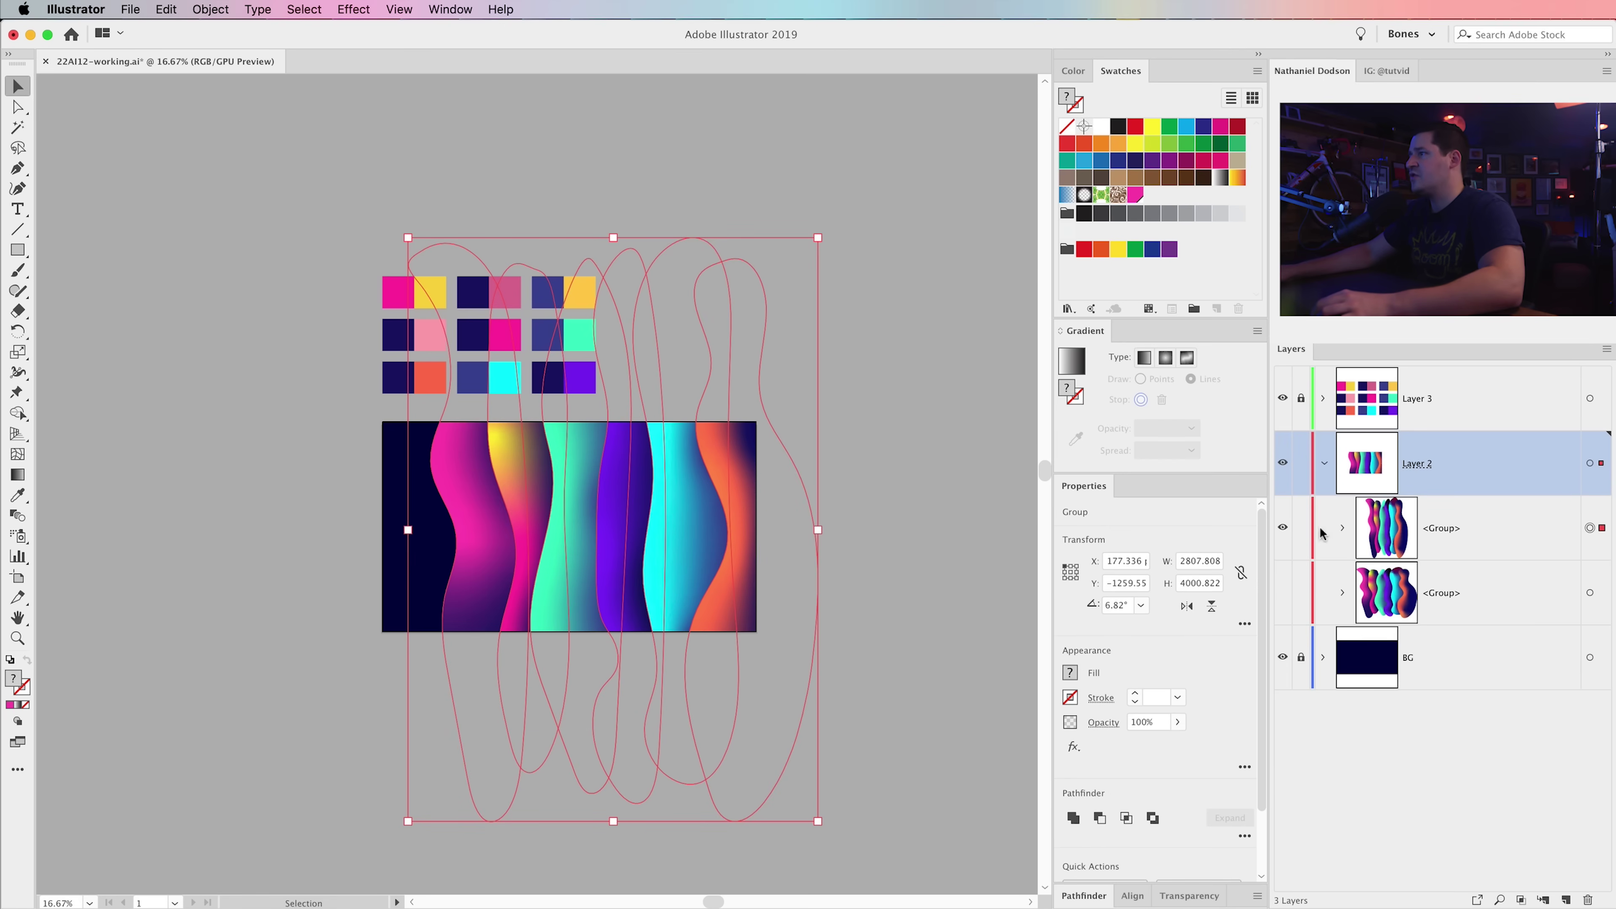
{"action": "left_click", "coordinate": [215, 8]}
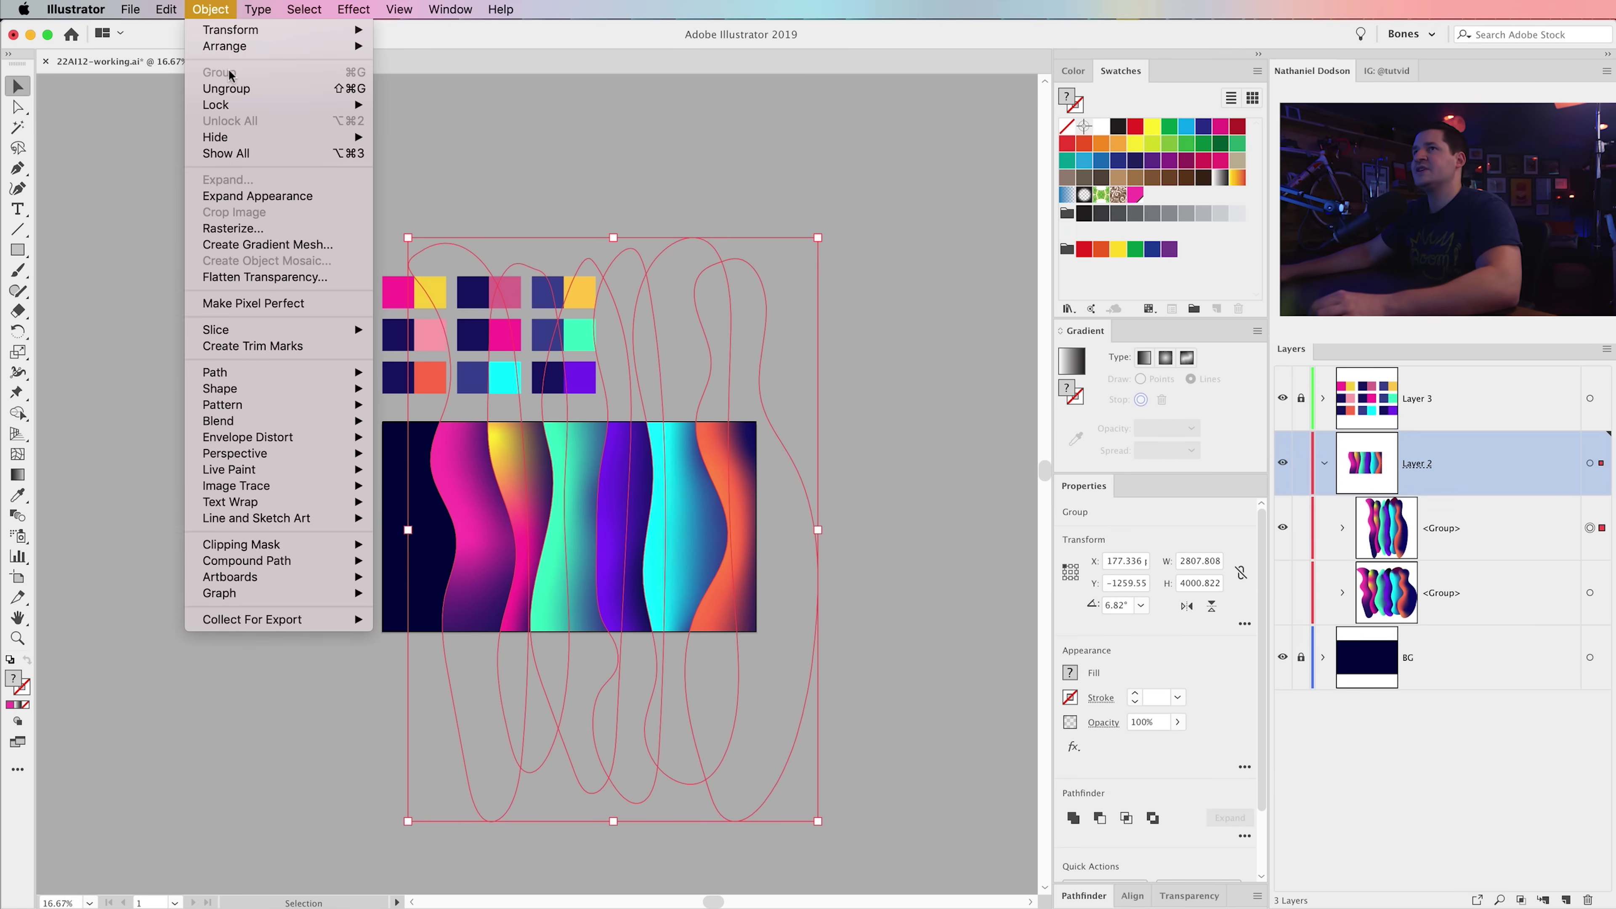
{"action": "left_click", "coordinate": [229, 90]}
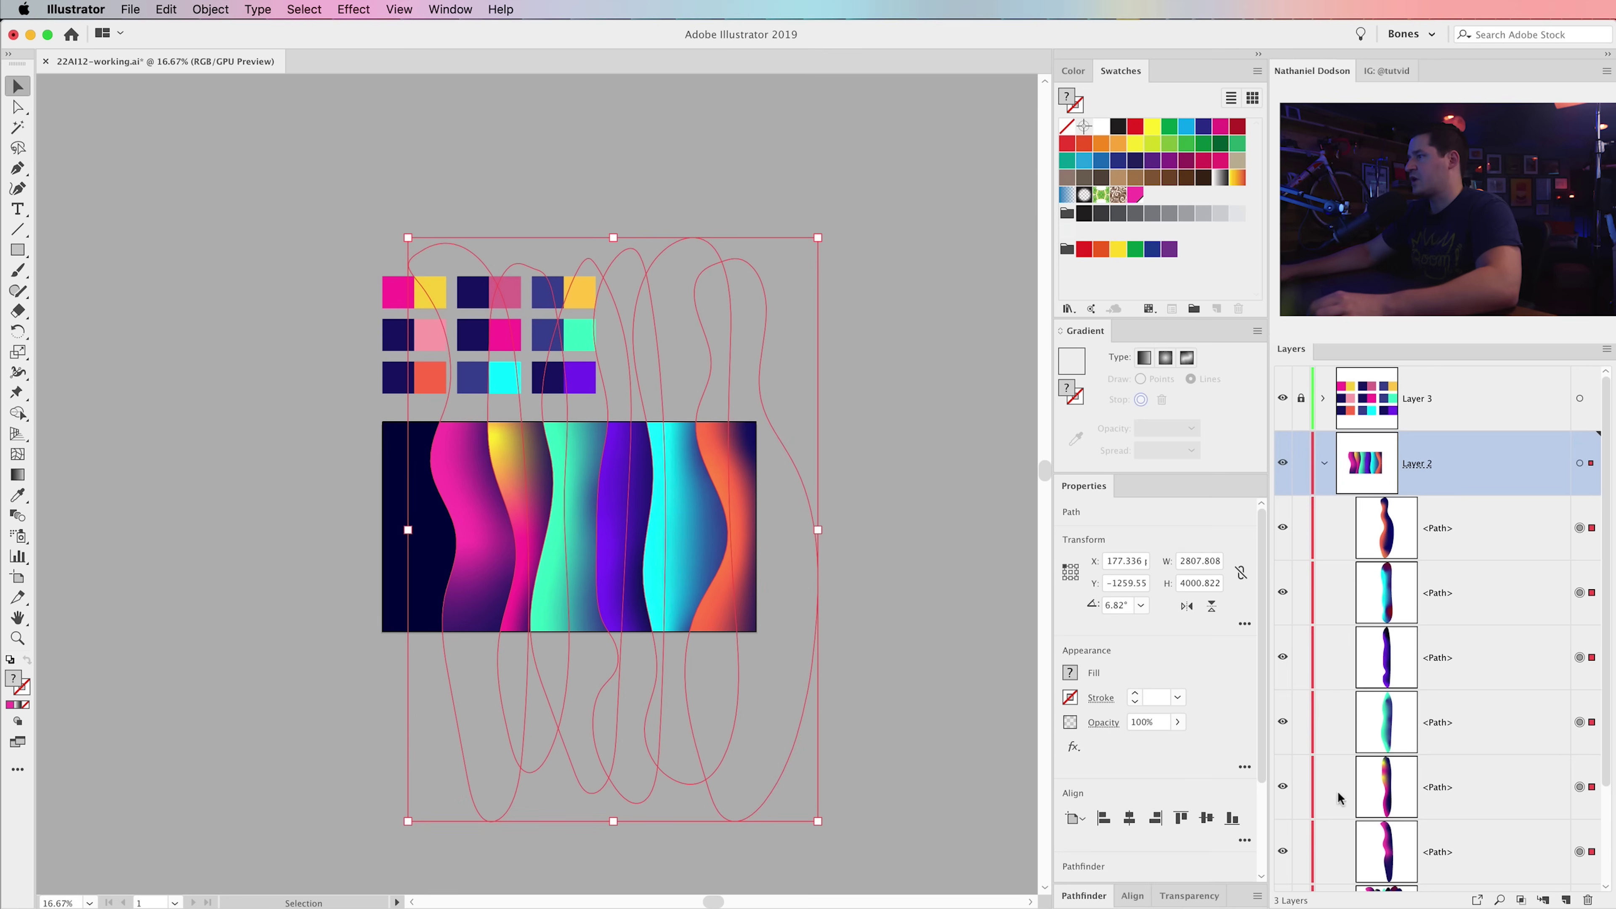
{"action": "left_click", "coordinate": [207, 10]}
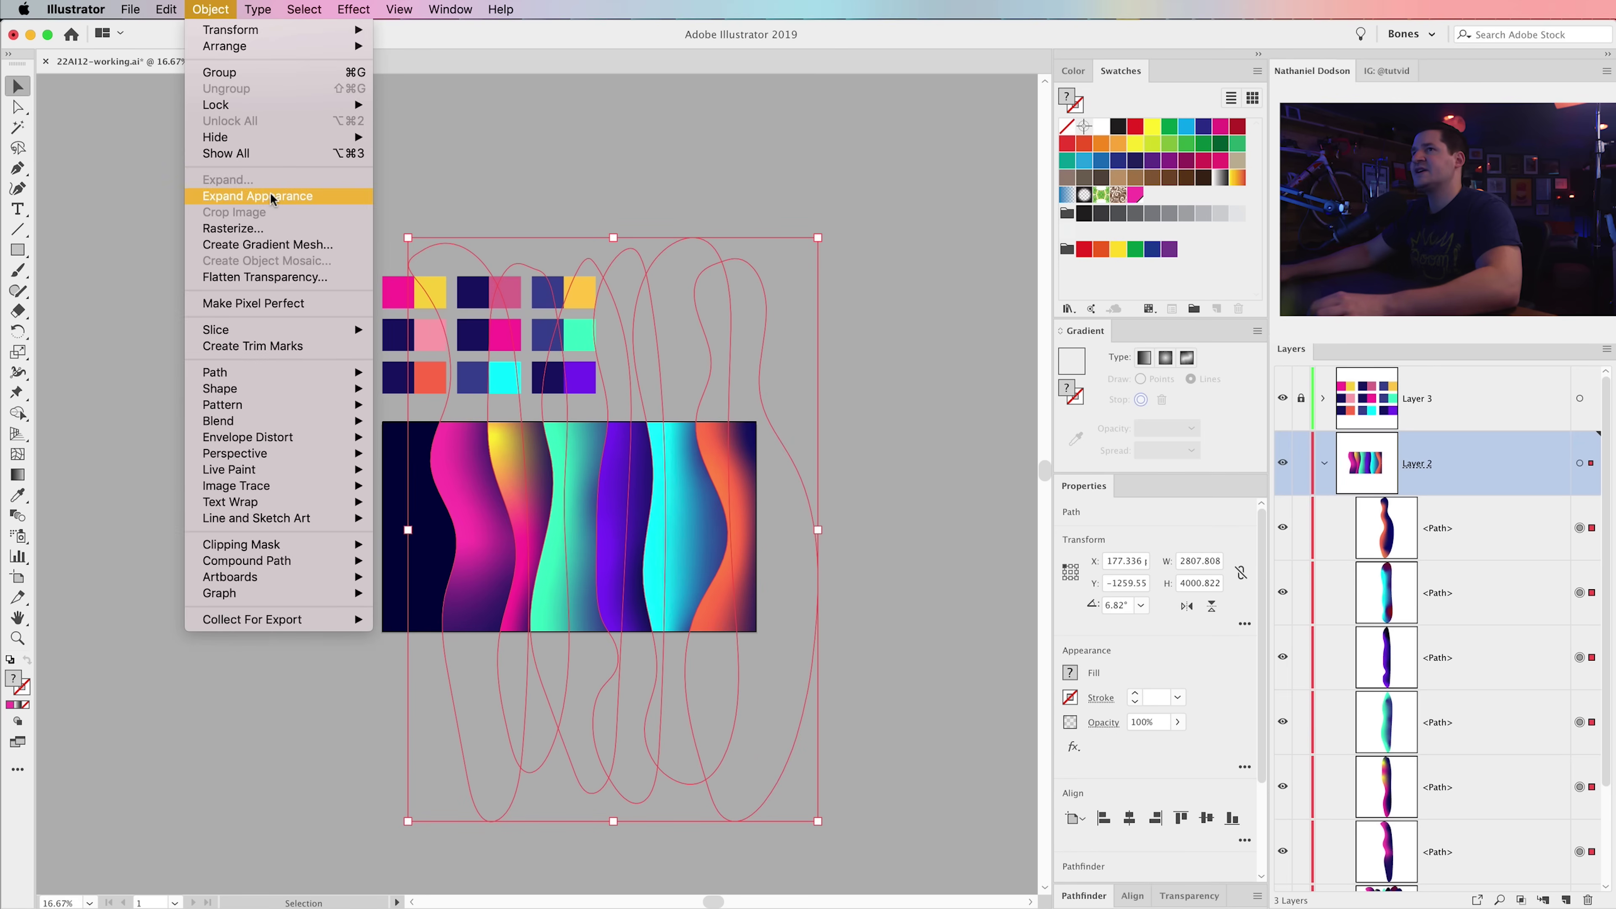
{"action": "left_click", "coordinate": [223, 197]}
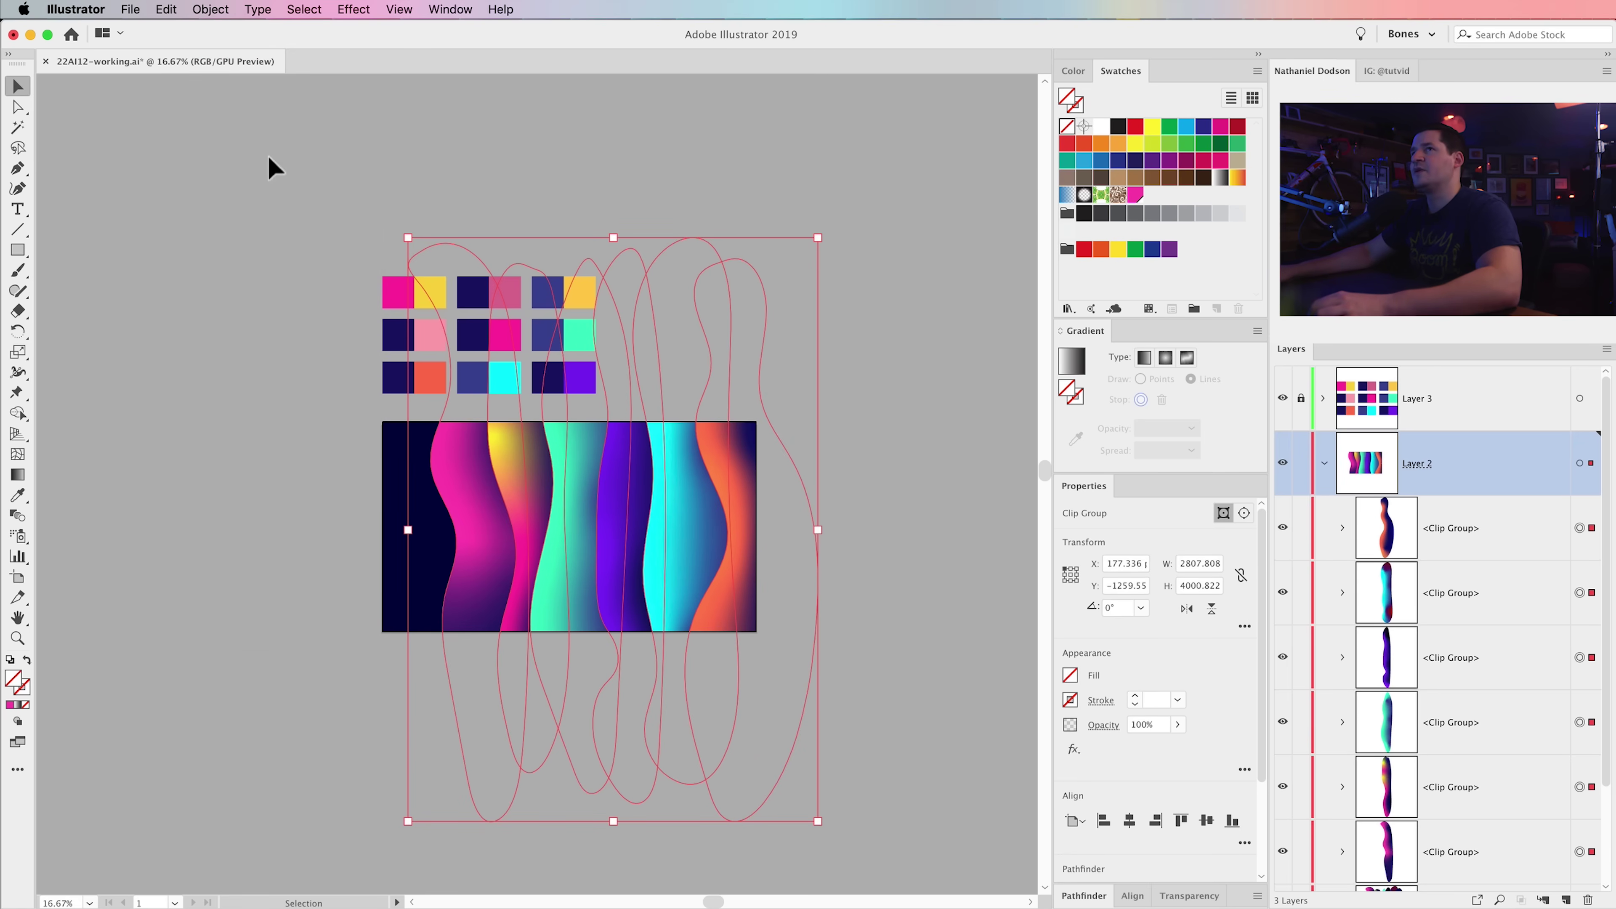
{"action": "left_click", "coordinate": [212, 10]}
{"action": "left_click", "coordinate": [227, 72]}
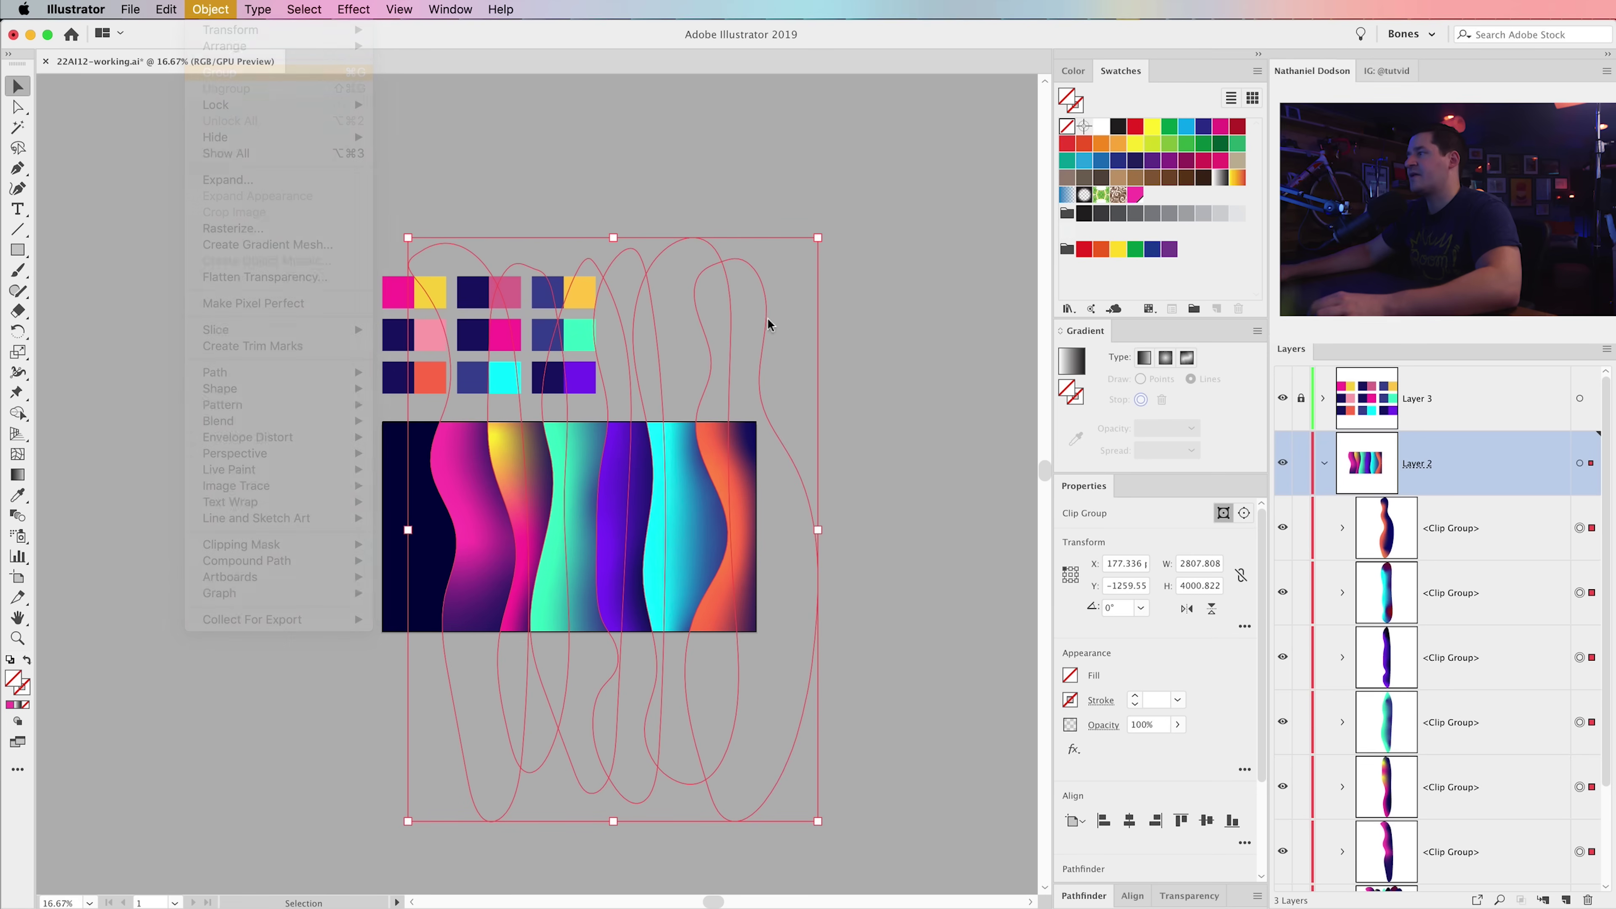
- Rotate the stripe group diagonally and scale it up to cover the artboard
{"action": "left_click_drag", "start_coordinate": [827, 239], "coordinate": [966, 343]}
{"action": "left_click", "coordinate": [348, 303]}
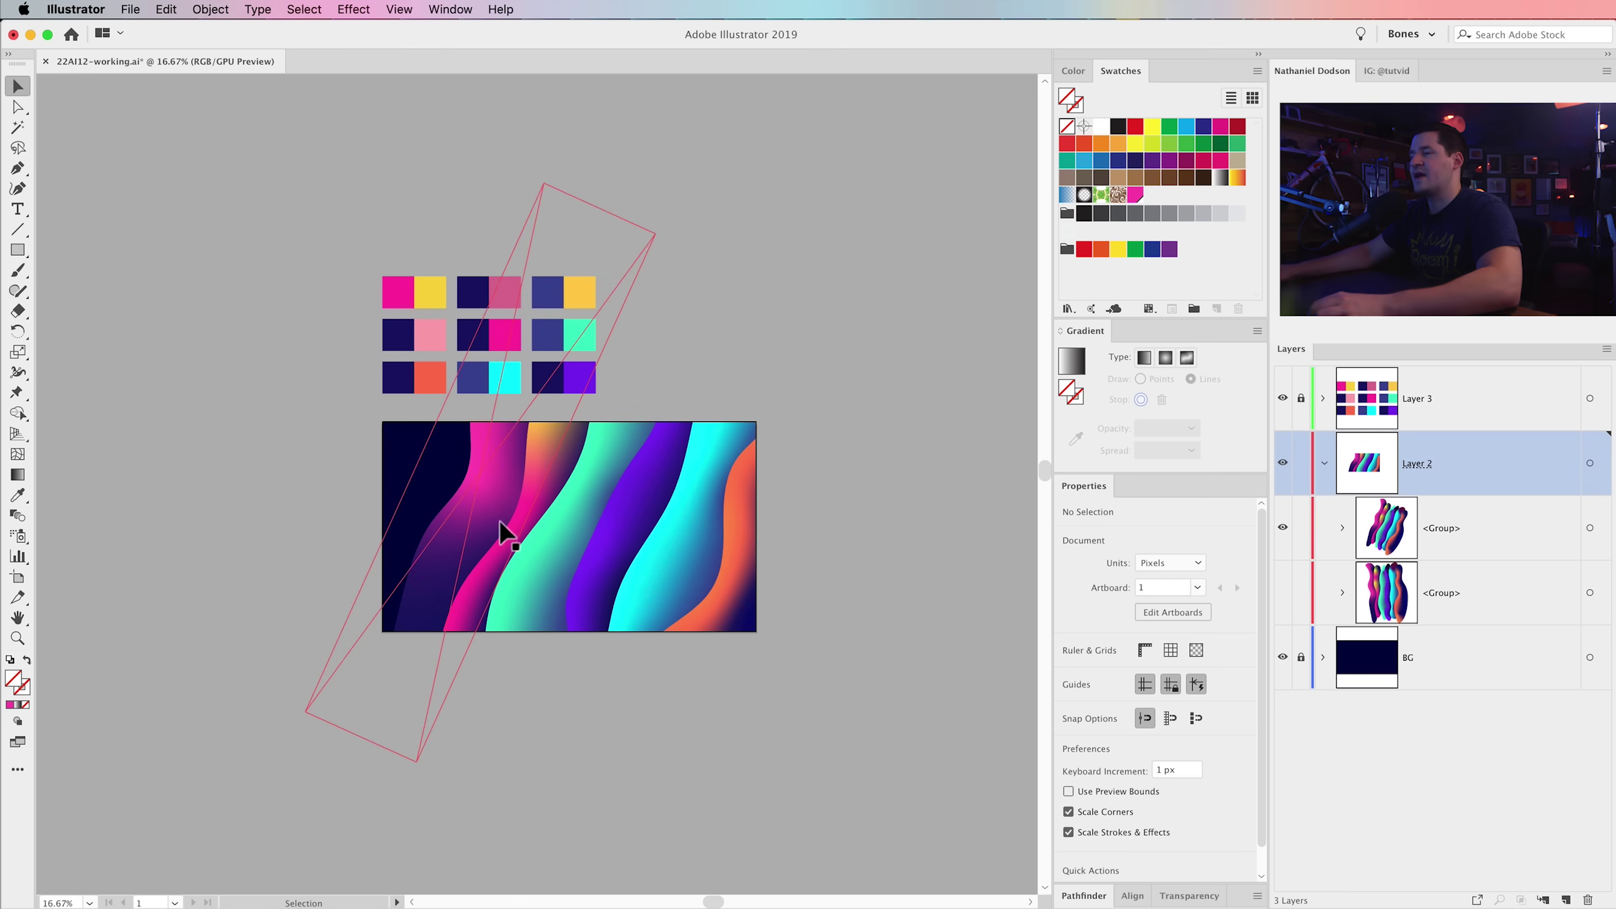
{"action": "left_click", "coordinate": [668, 541]}
{"action": "left_click_drag", "start_coordinate": [732, 260], "coordinate": [821, 95]}
{"action": "left_click", "coordinate": [902, 560]}
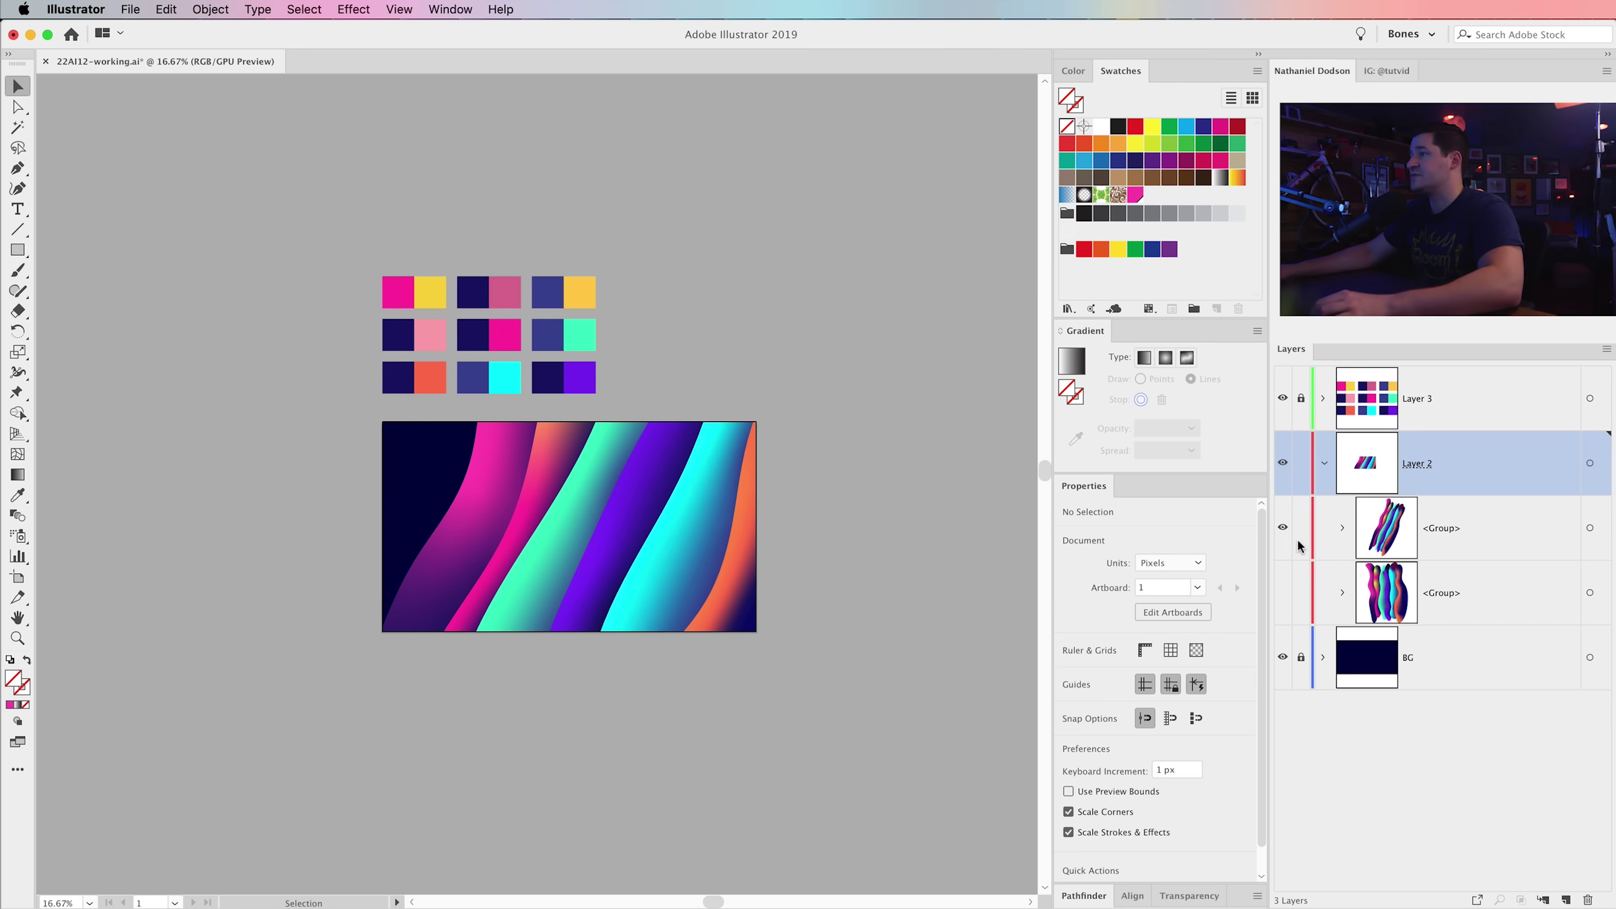
{"action": "left_click", "coordinate": [1325, 464]}
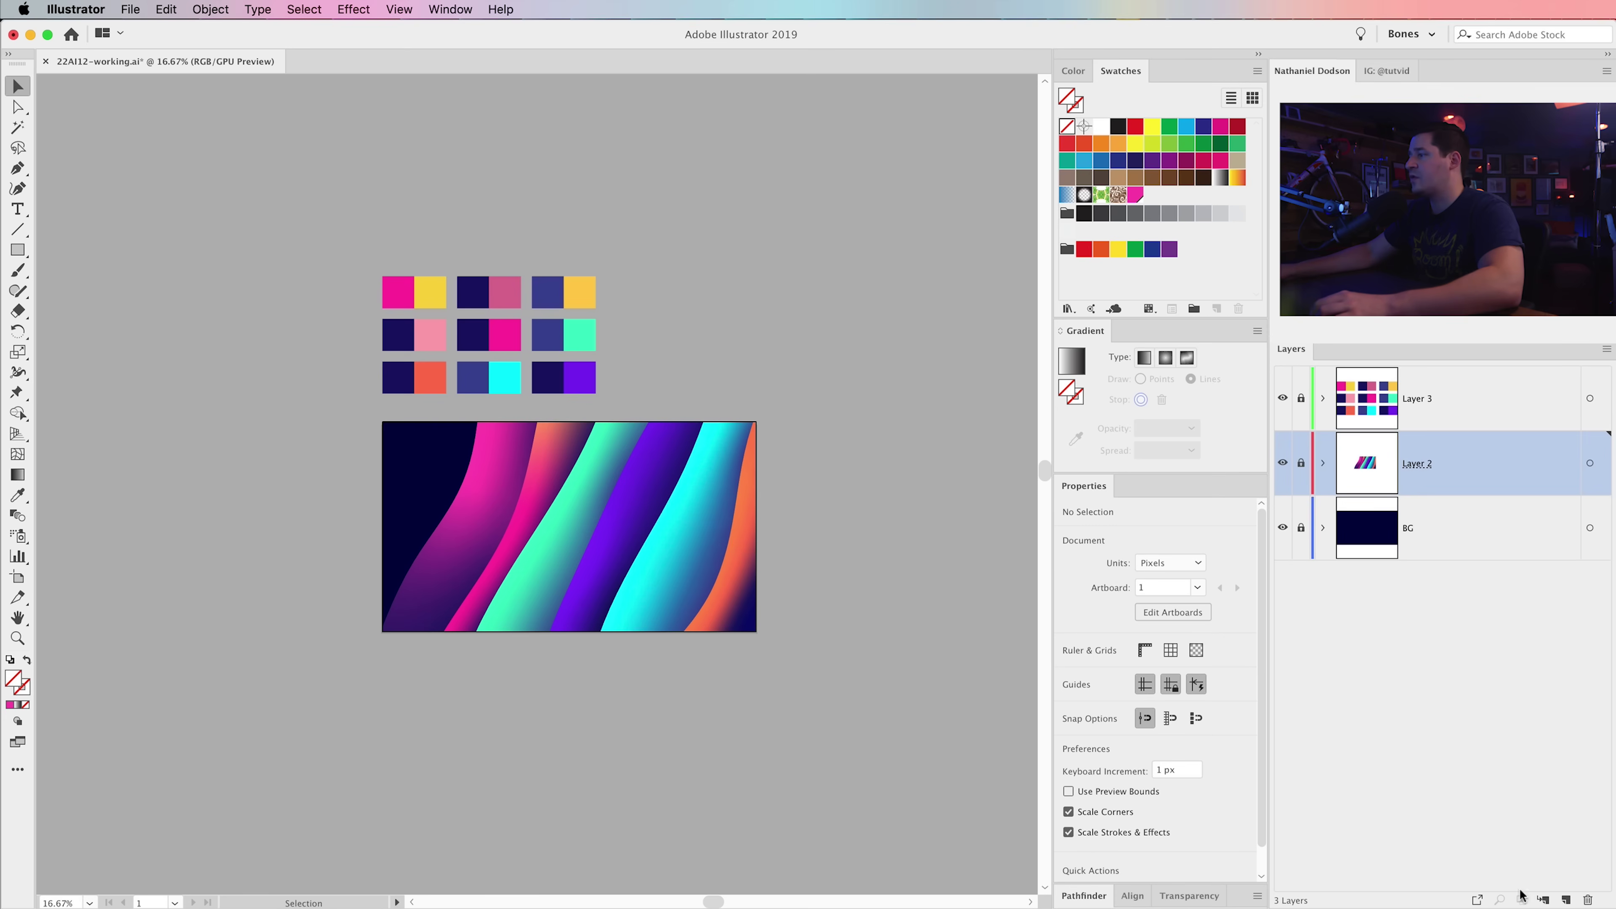
- Add a new layer and draw a rectangle beside the swatch grid, zooming in on it
{"action": "left_click", "coordinate": [1565, 900]}
{"action": "left_click", "coordinate": [18, 250]}
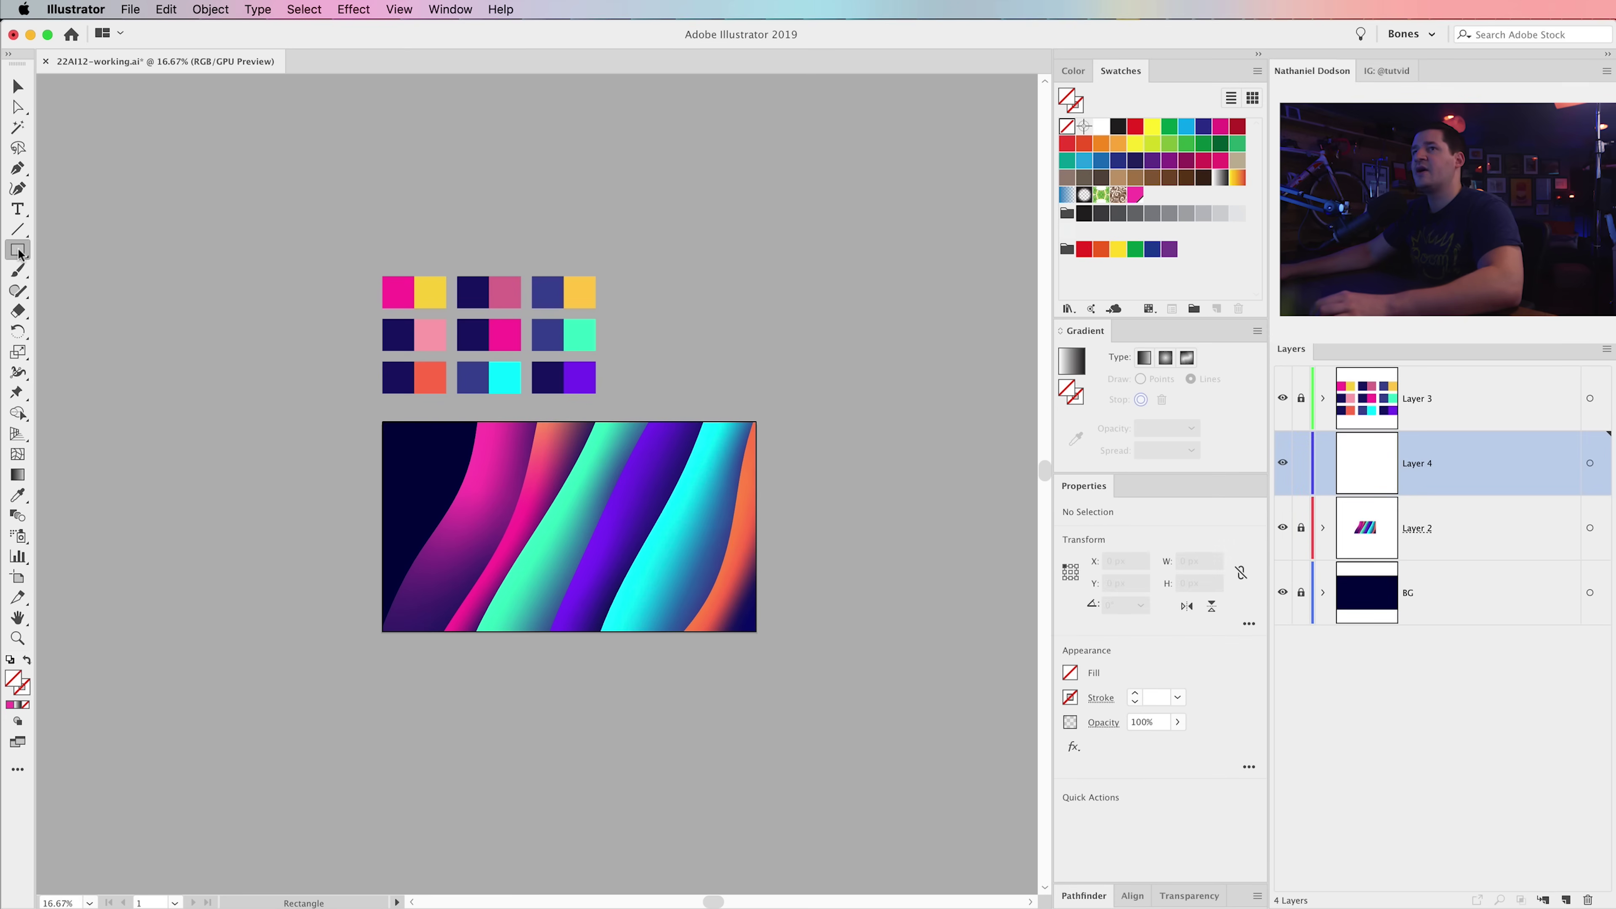
{"action": "left_click_drag", "start_coordinate": [676, 217], "coordinate": [958, 402]}
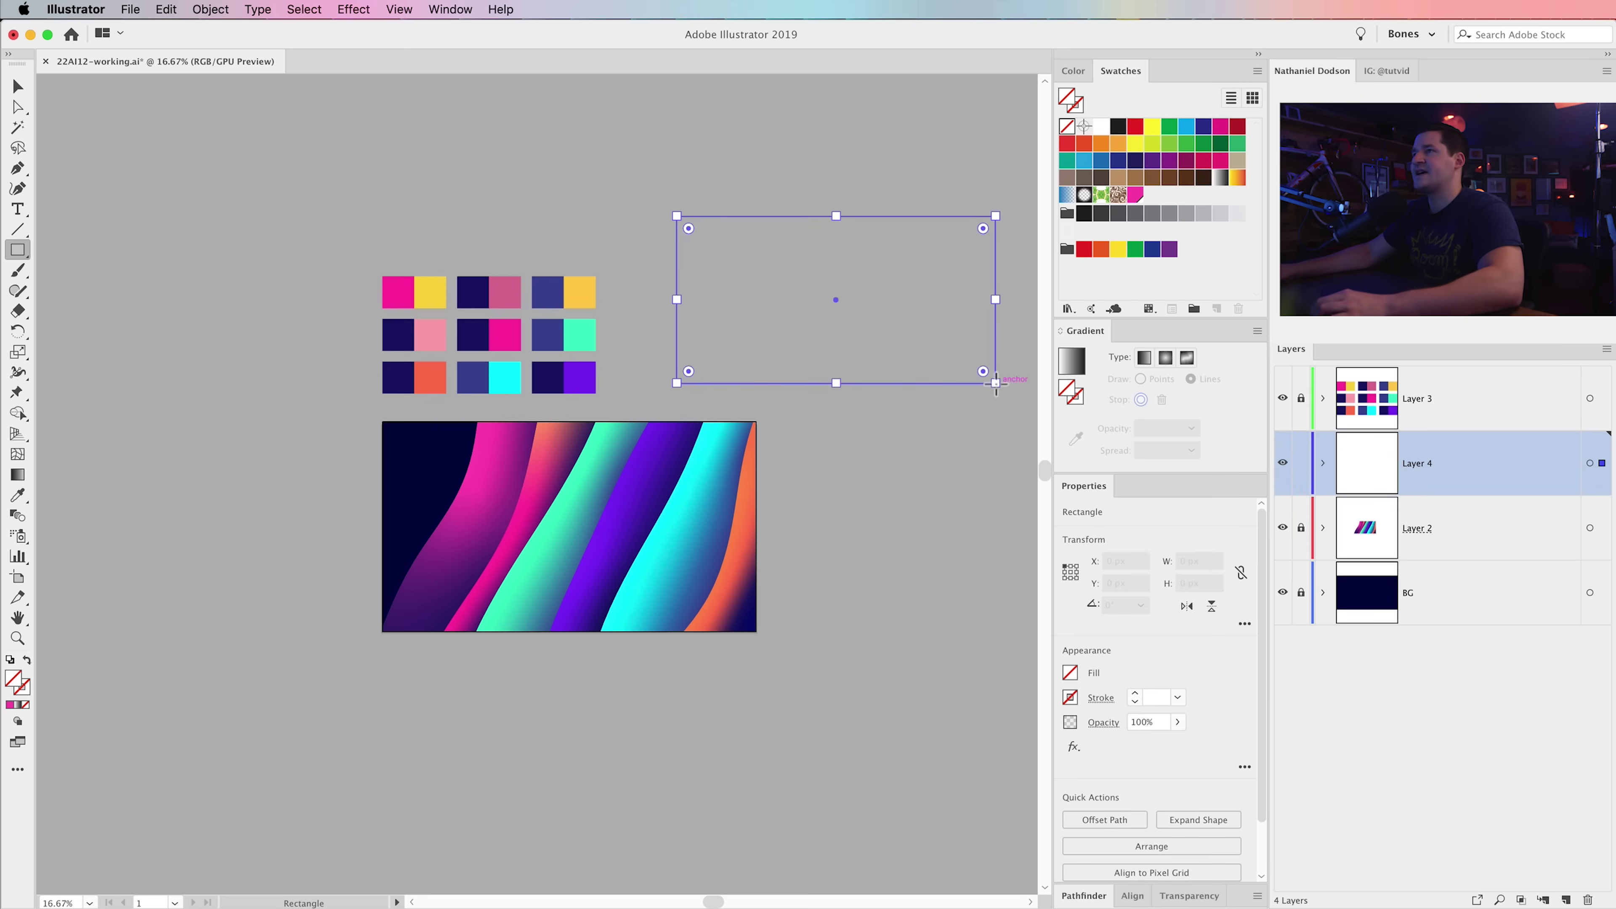
{"action": "key", "text": "z"}
{"action": "left_click", "coordinate": [451, 382]}
{"action": "left_click_drag", "start_coordinate": [451, 383], "coordinate": [608, 448]}
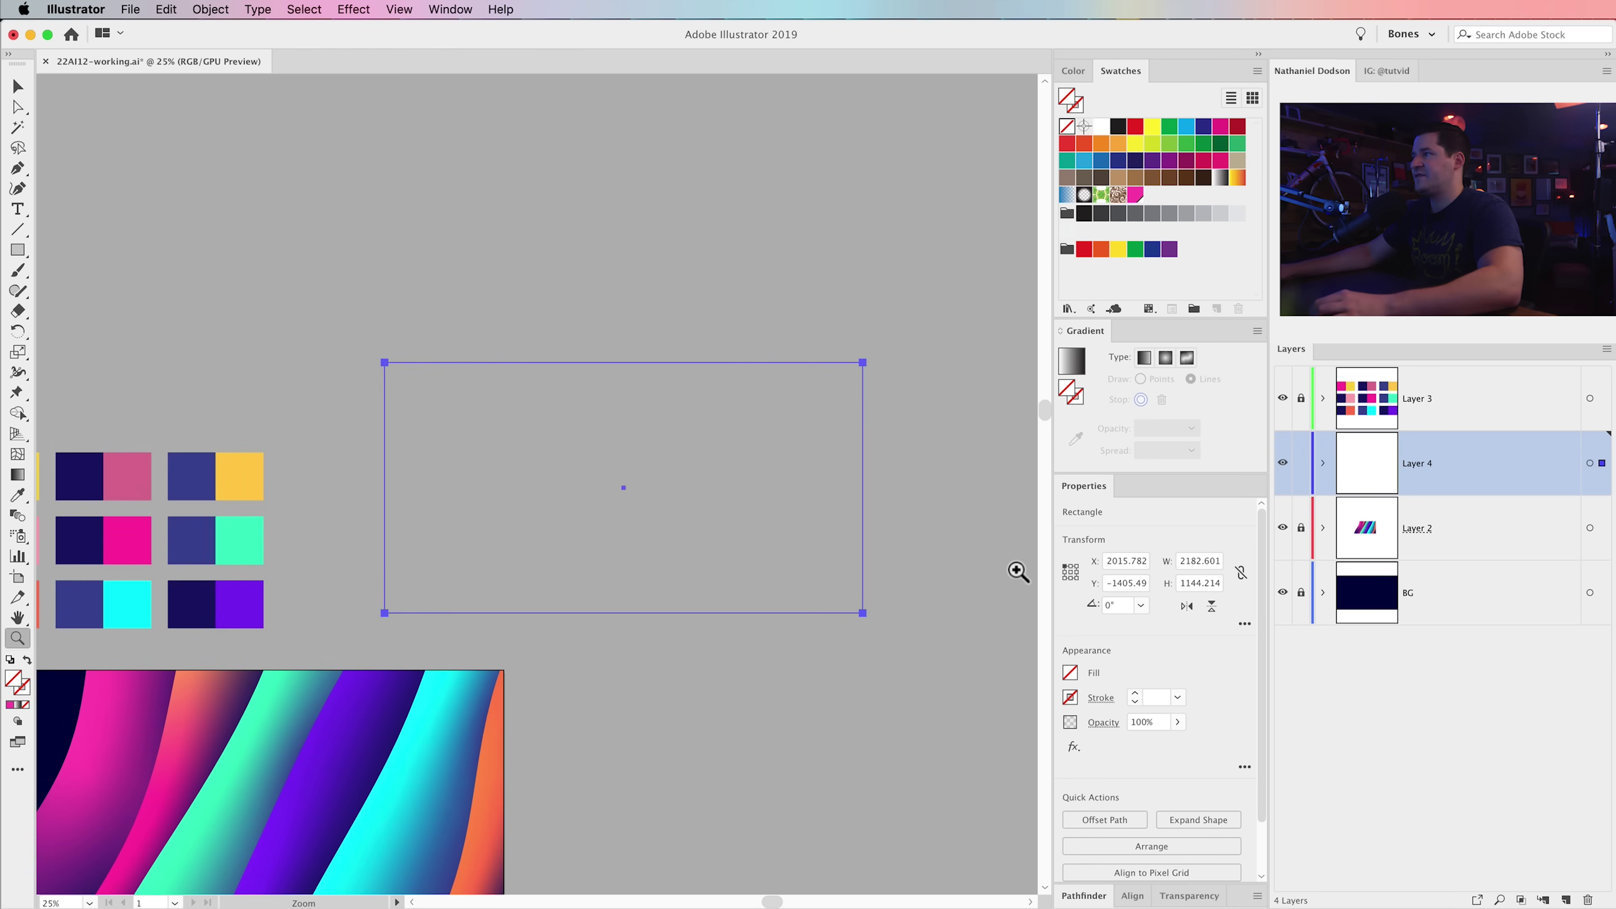
{"action": "key", "text": "v"}
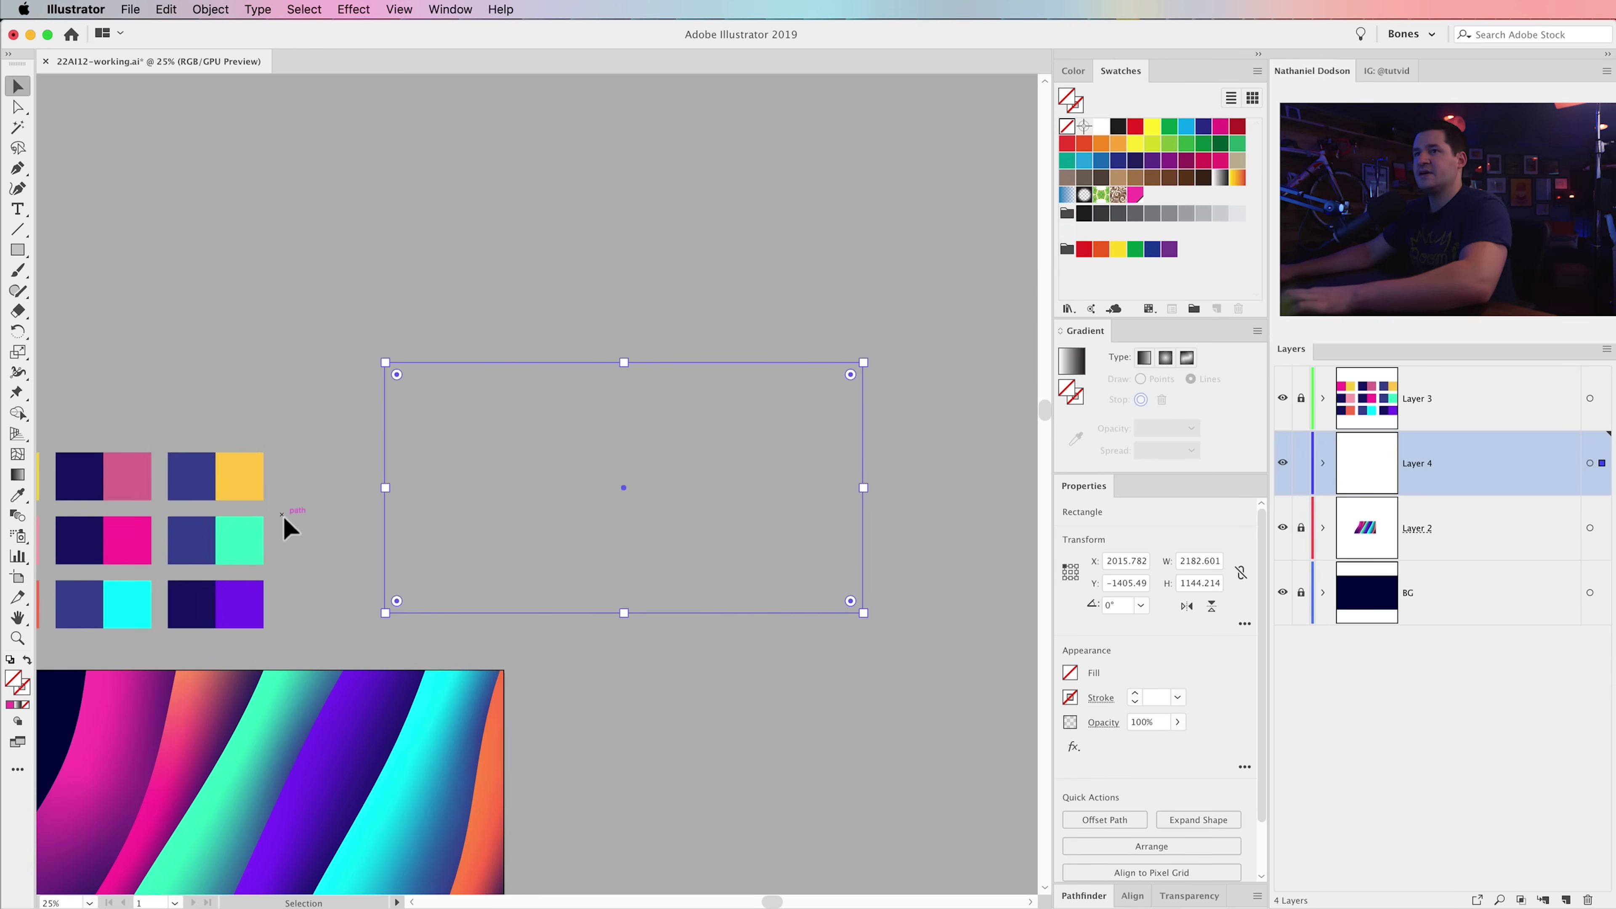
- Fill the rectangle with a teal, purple, pink and white freeform gradient
{"action": "key", "text": "i"}
{"action": "left_click", "coordinate": [240, 489]}
{"action": "left_click", "coordinate": [1187, 358]}
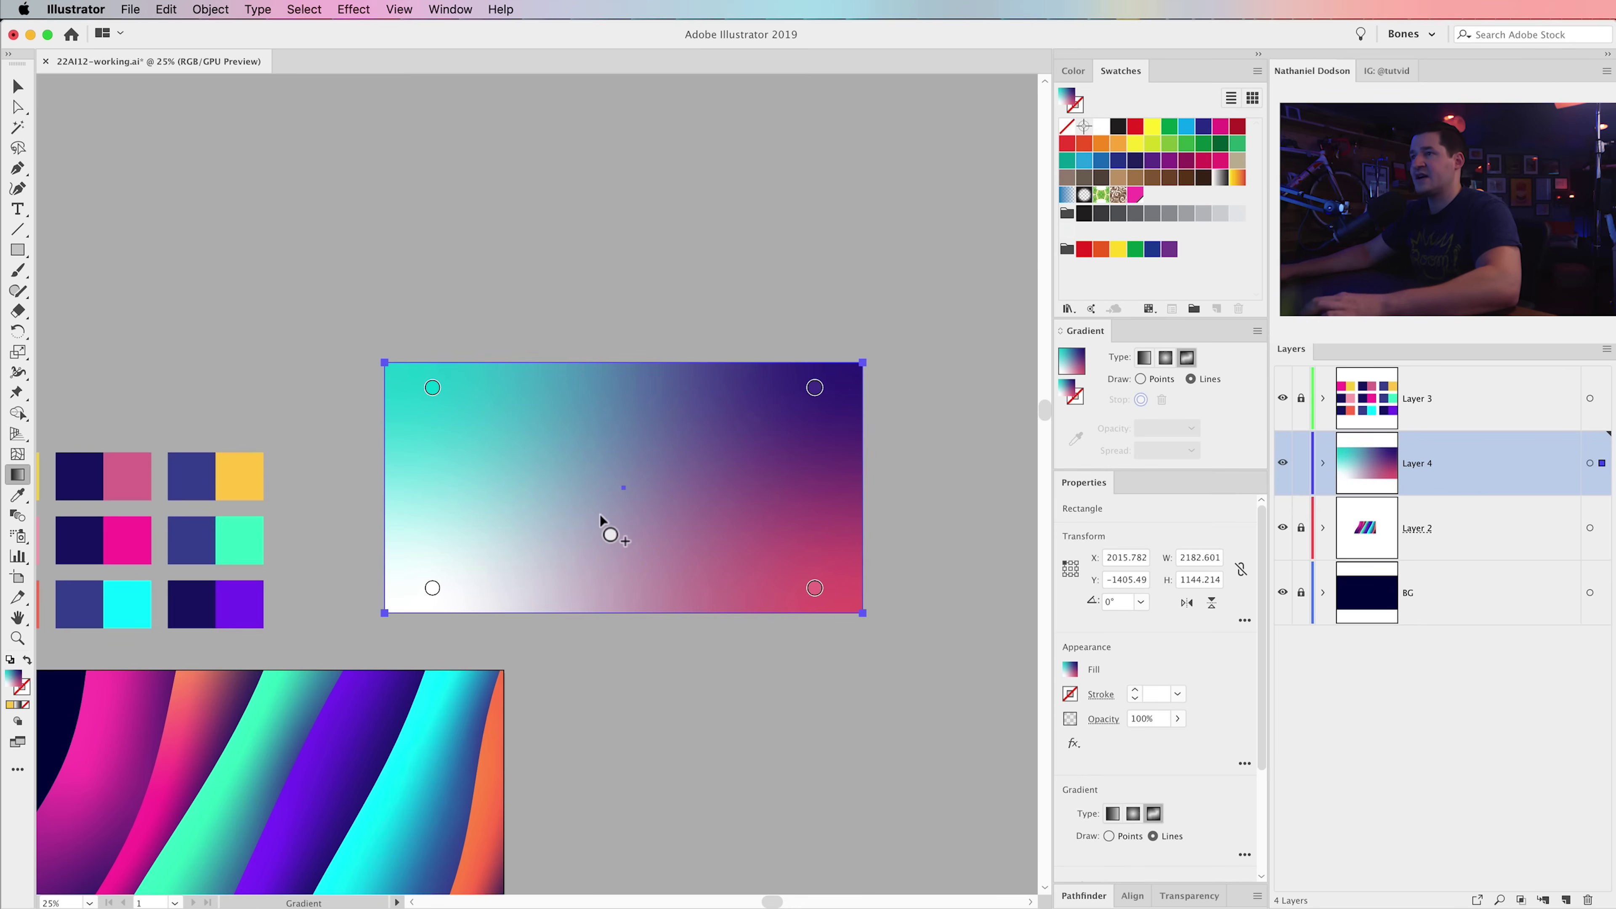
{"action": "key", "text": "v"}
{"action": "left_click", "coordinate": [713, 662]}
{"action": "scroll", "coordinate": [700, 589], "scroll_direction": "left", "scroll_amount": 3}
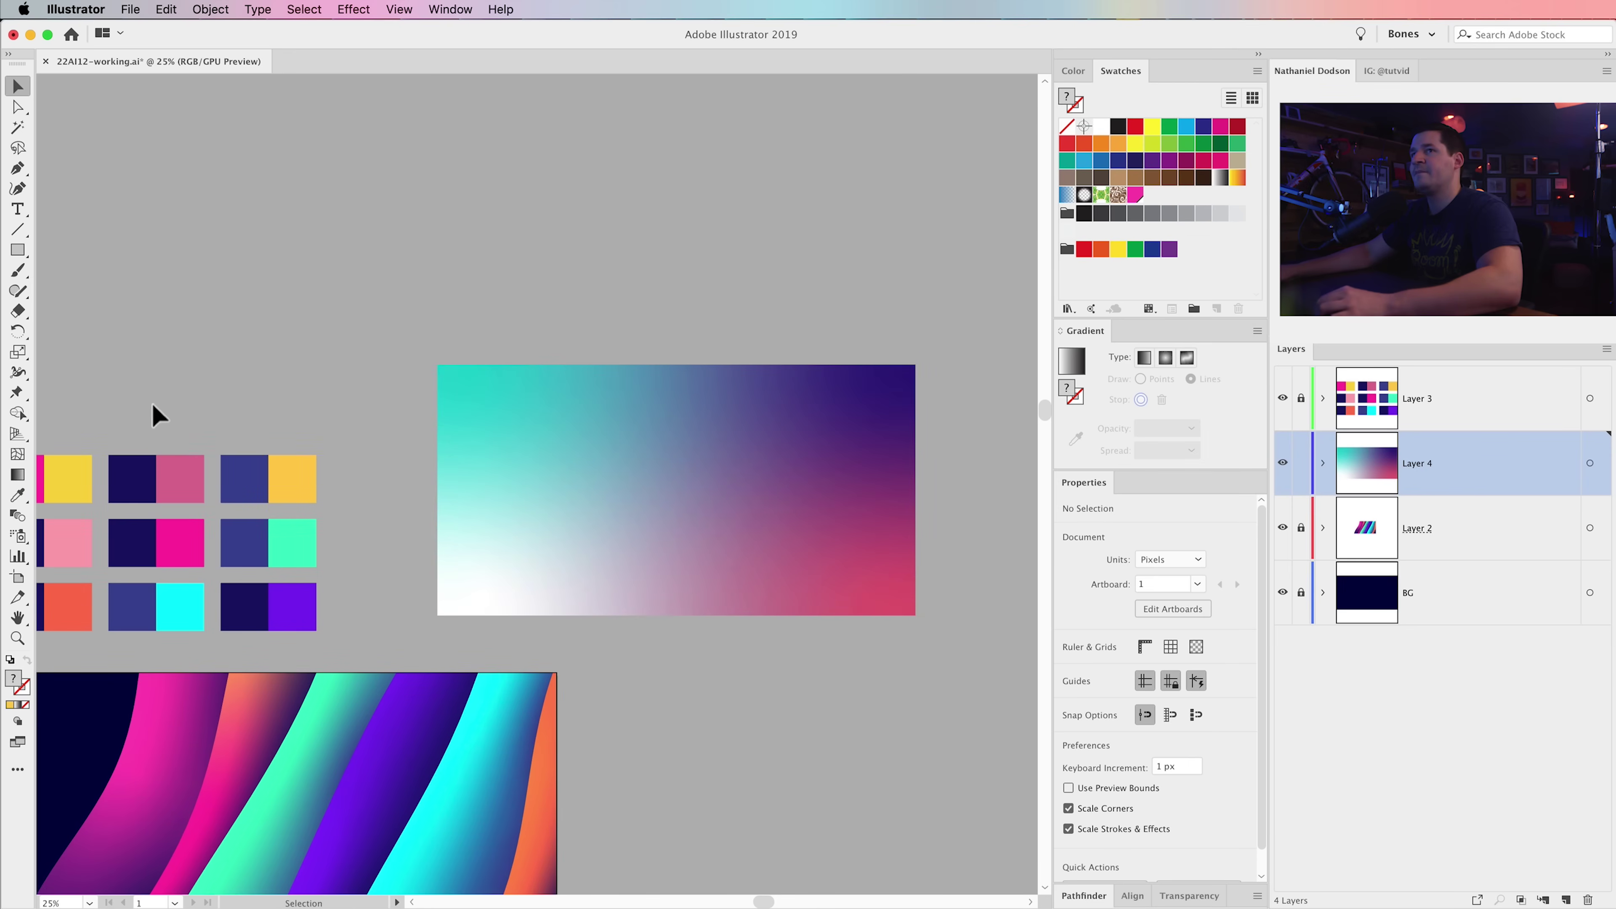
- Type 'GRADIENT' and move and enlarge it to span the gradient rectangle
{"action": "key", "text": "t"}
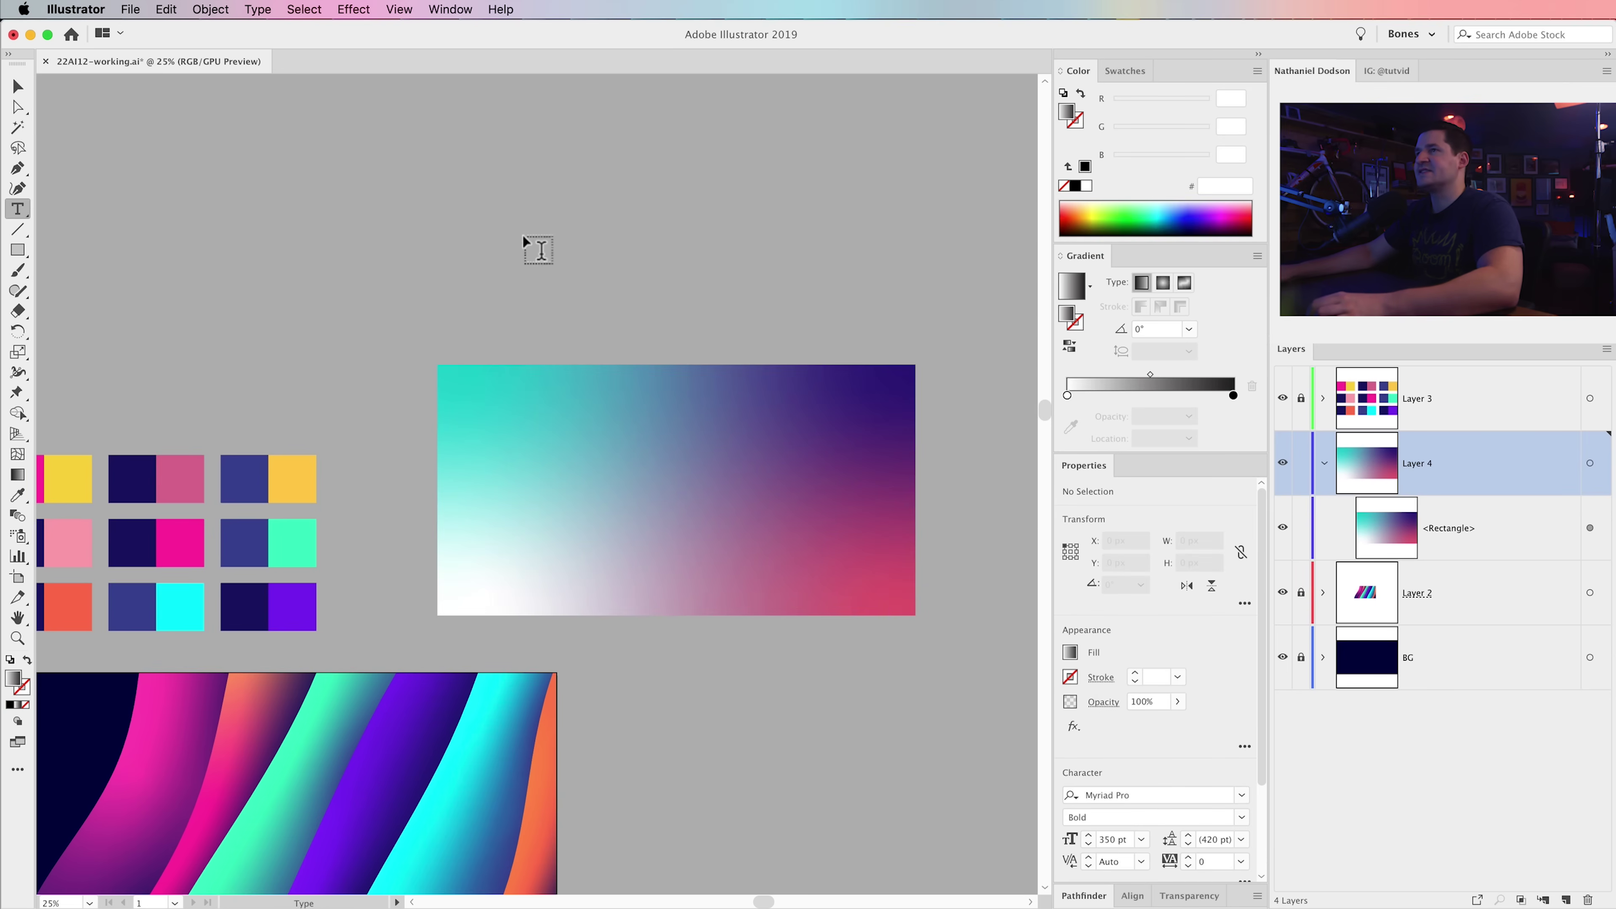
{"action": "left_click", "coordinate": [528, 236]}
{"action": "type", "text": "GRADIENT"}
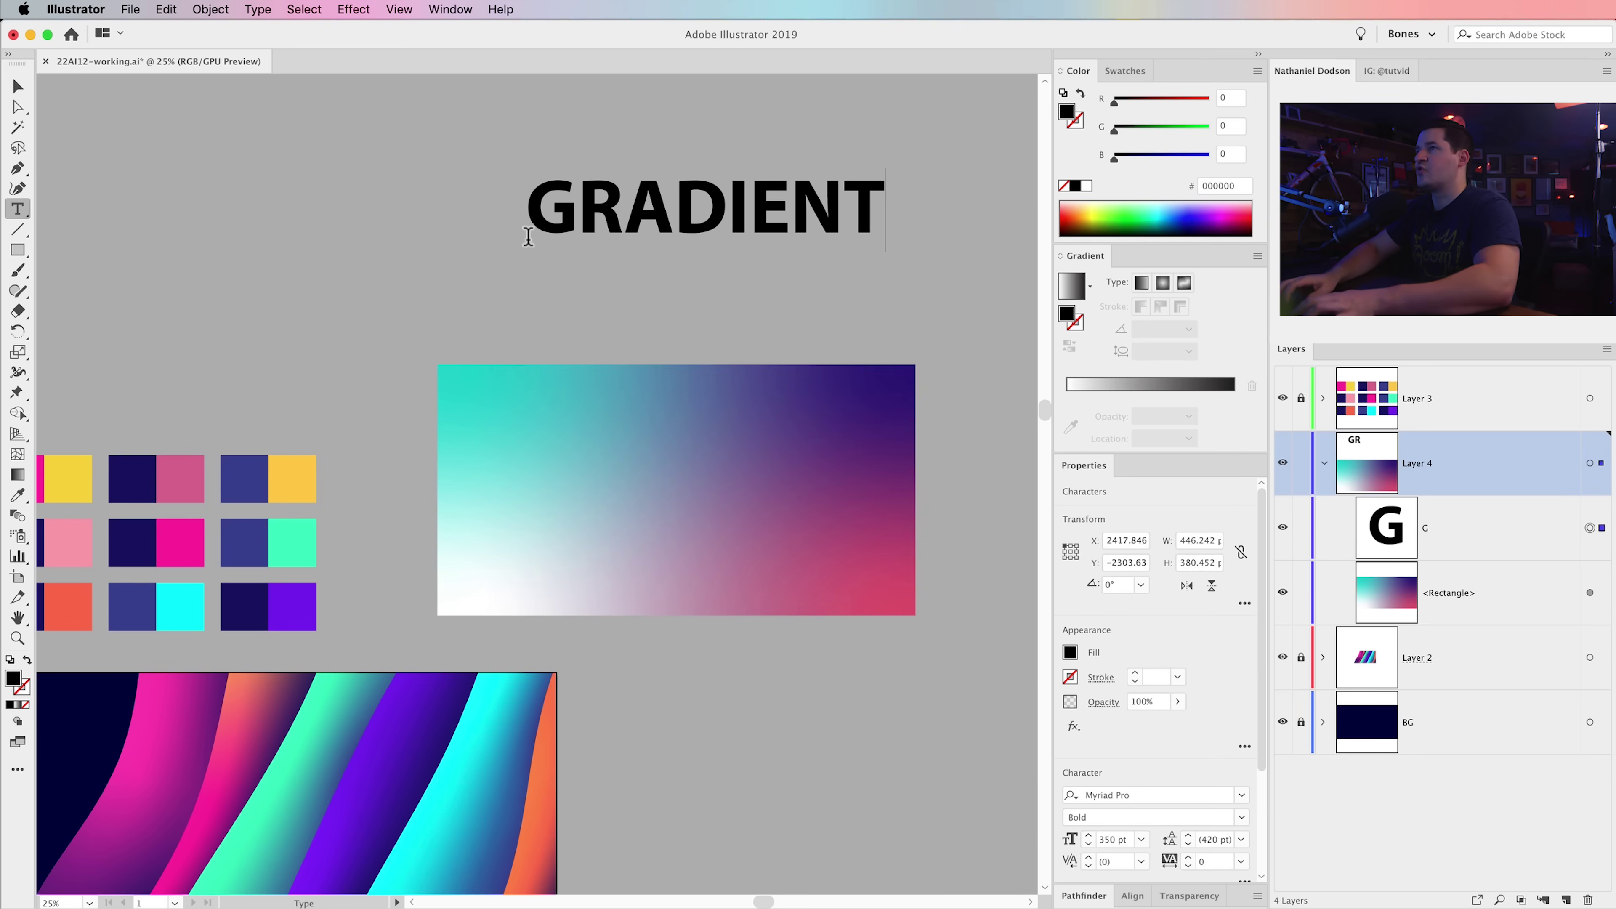
{"action": "key", "text": "Escape"}
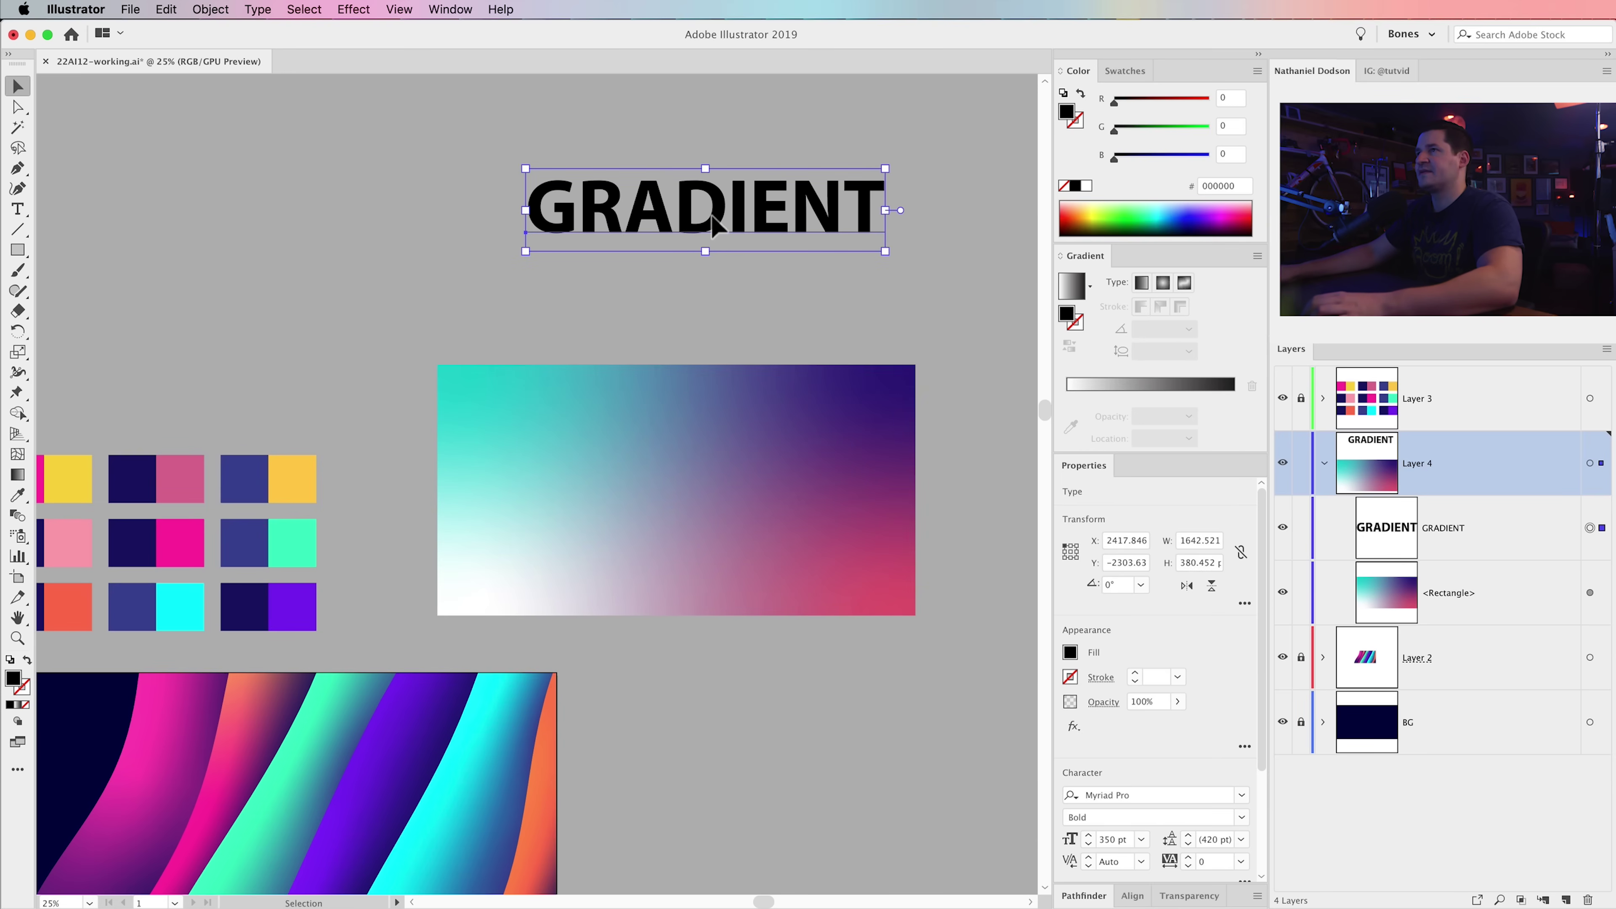
{"action": "left_click_drag", "start_coordinate": [713, 226], "coordinate": [688, 512]}
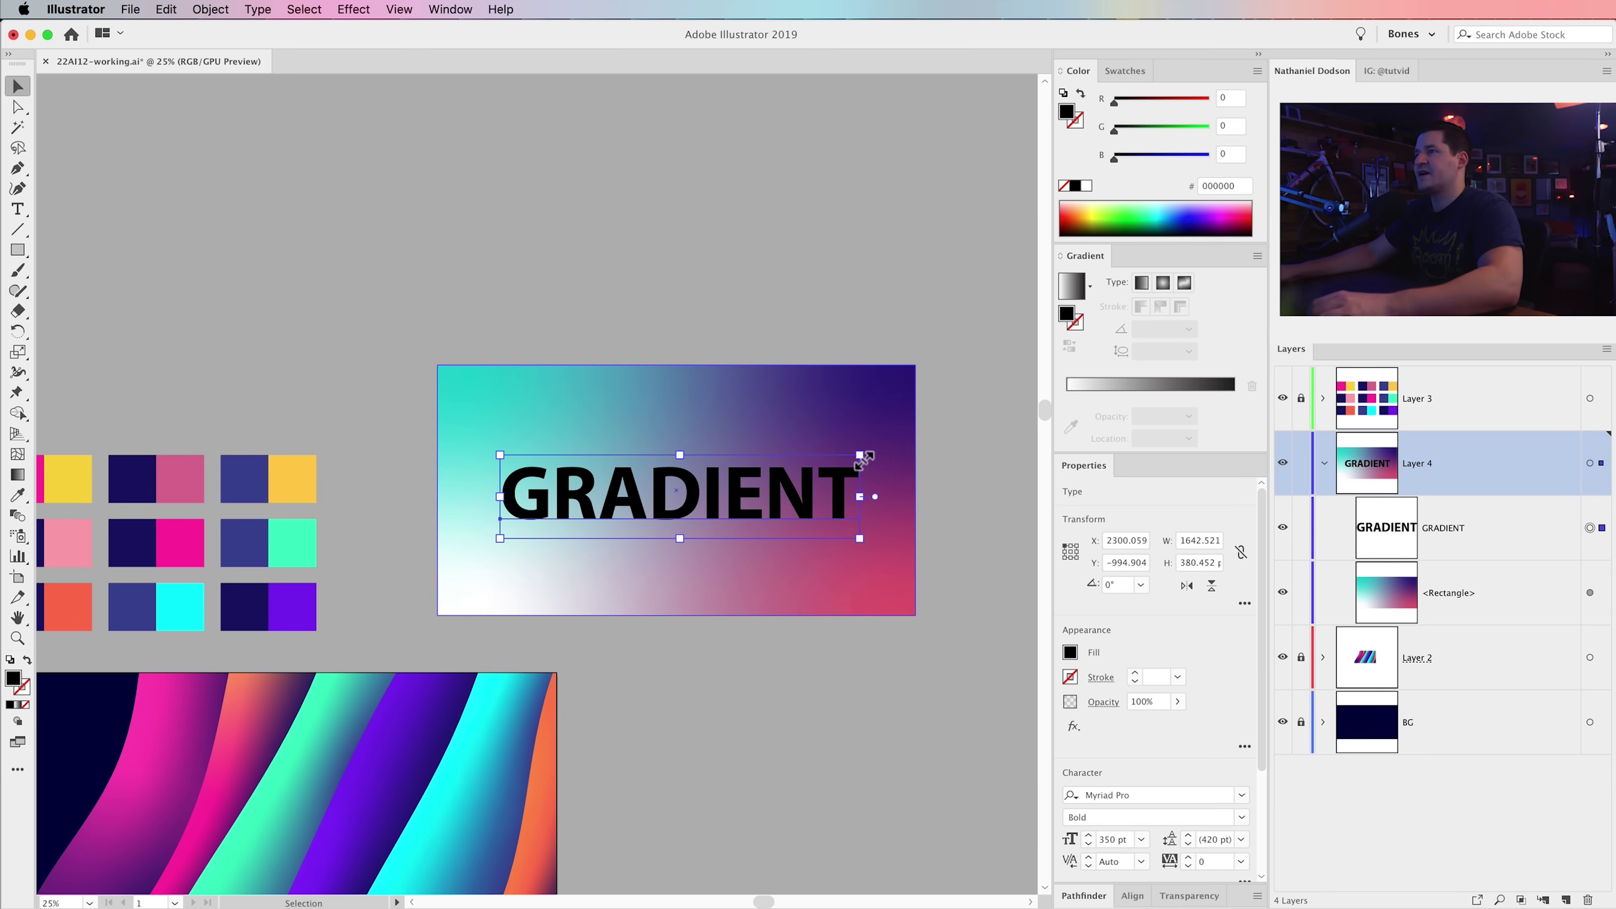
{"action": "left_click_drag", "start_coordinate": [864, 458], "coordinate": [913, 442]}
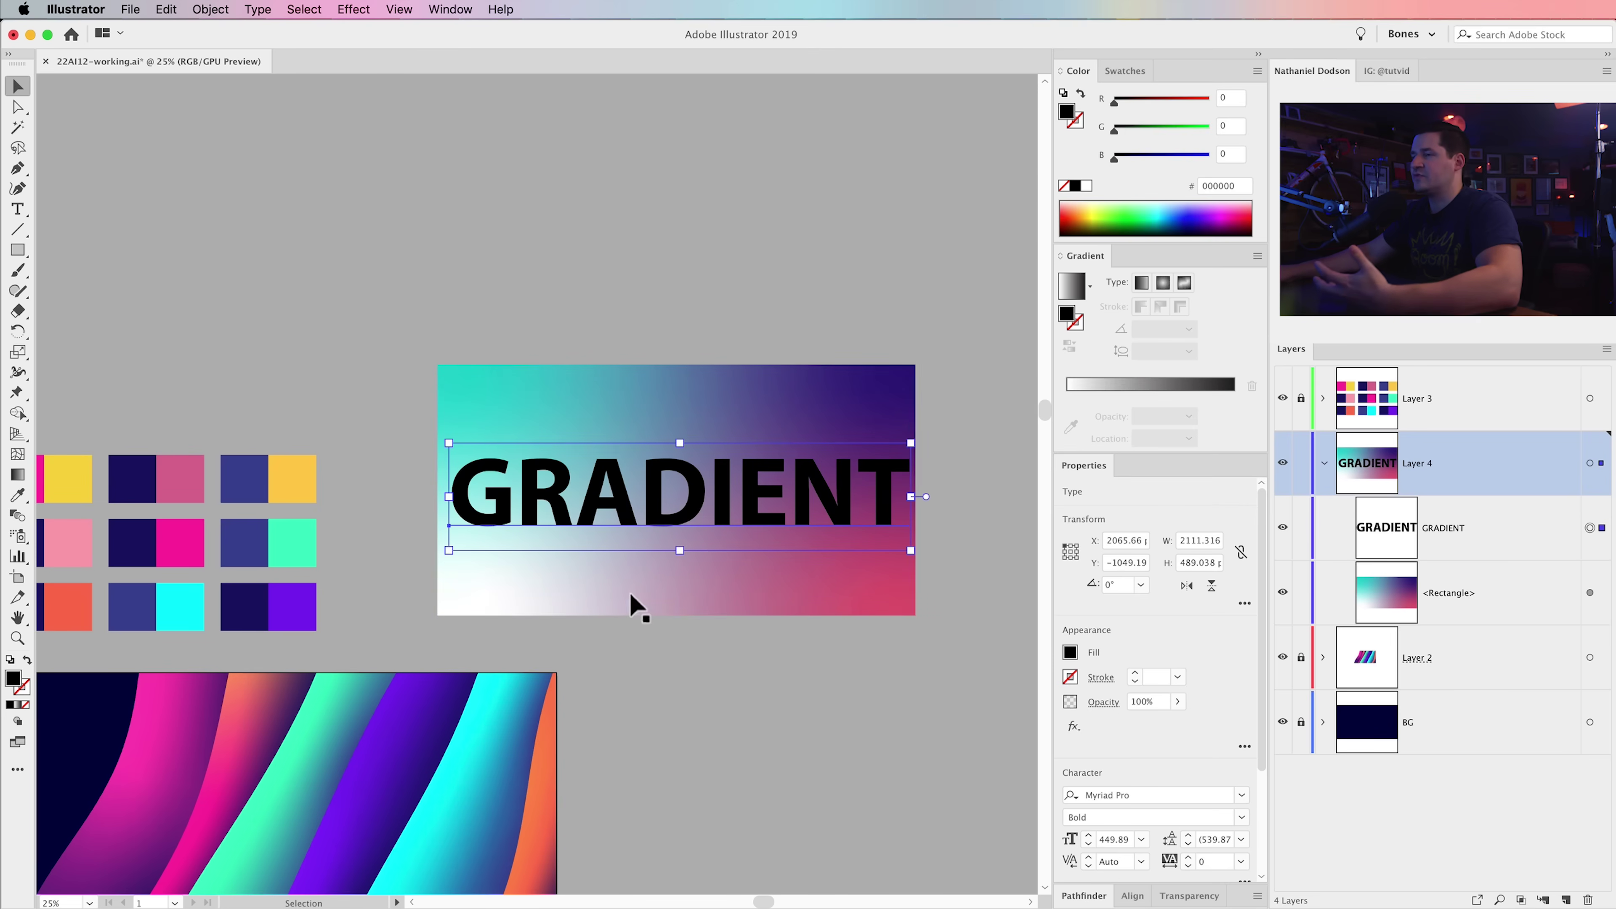
- Try gradient fills on the GRADIENT text, ending with a linear gradient
{"action": "left_click", "coordinate": [1073, 288]}
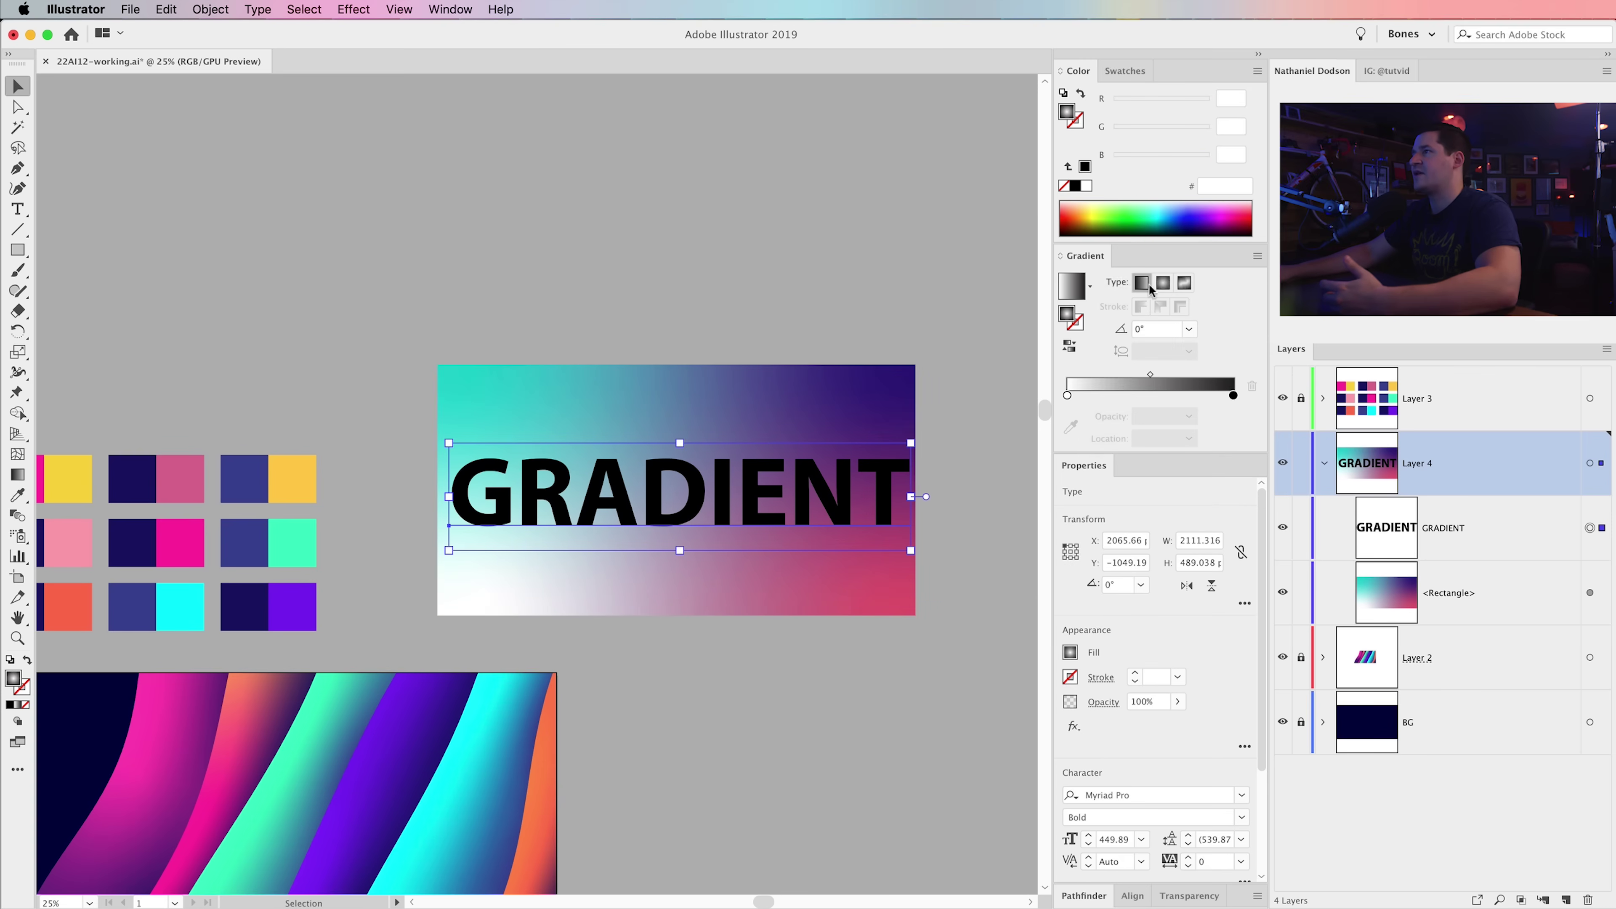
{"action": "left_click", "coordinate": [1185, 284]}
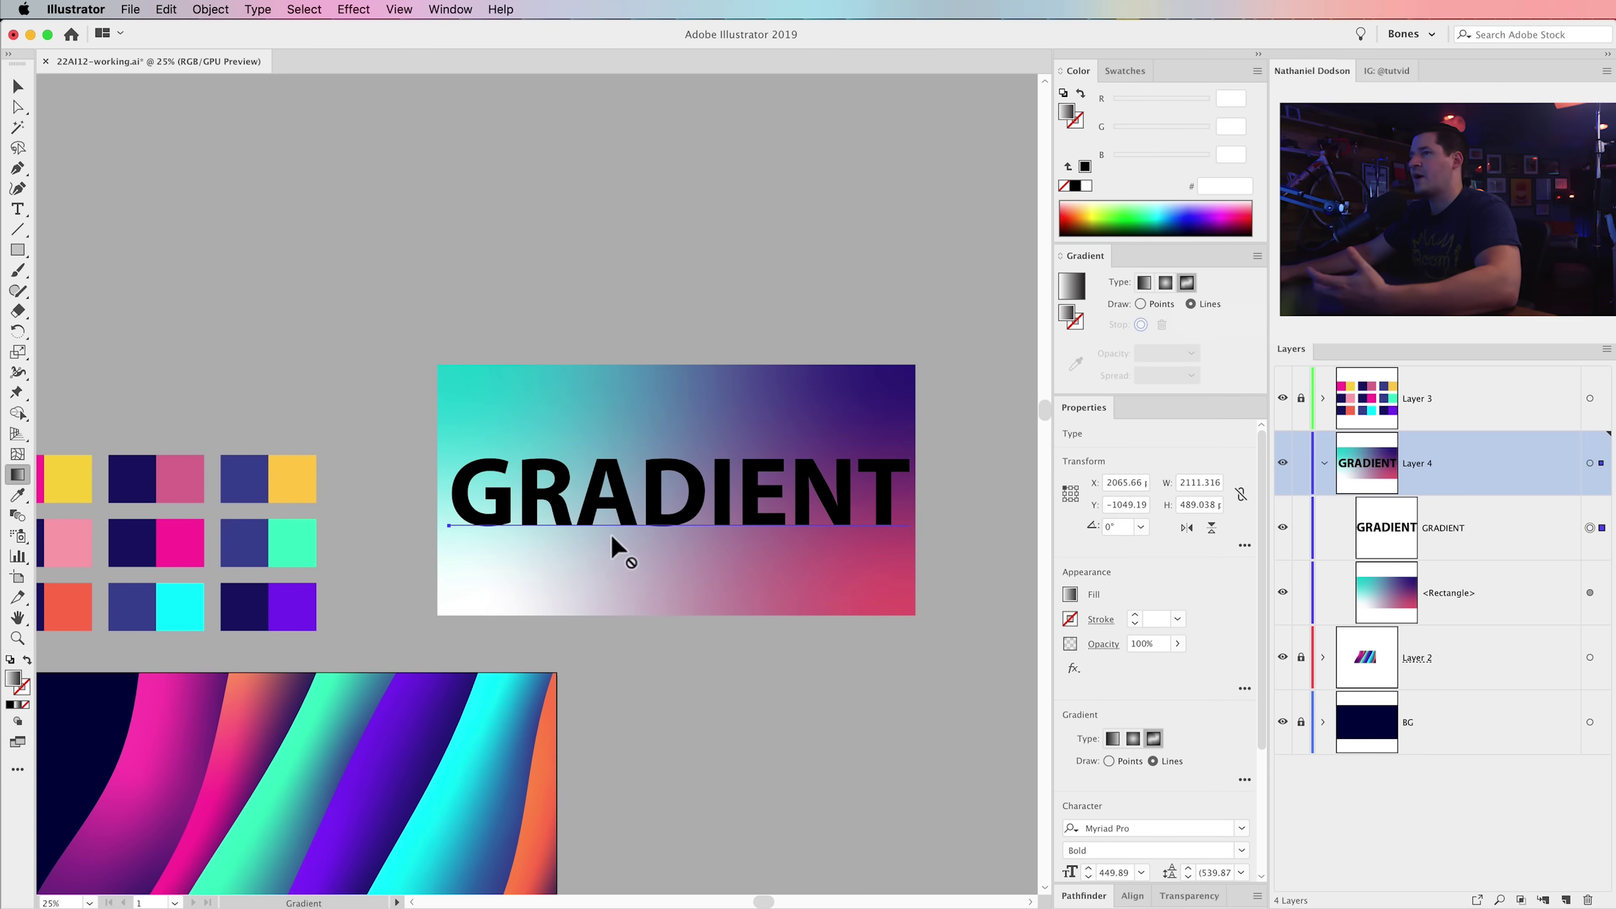
{"action": "left_click", "coordinate": [1145, 282]}
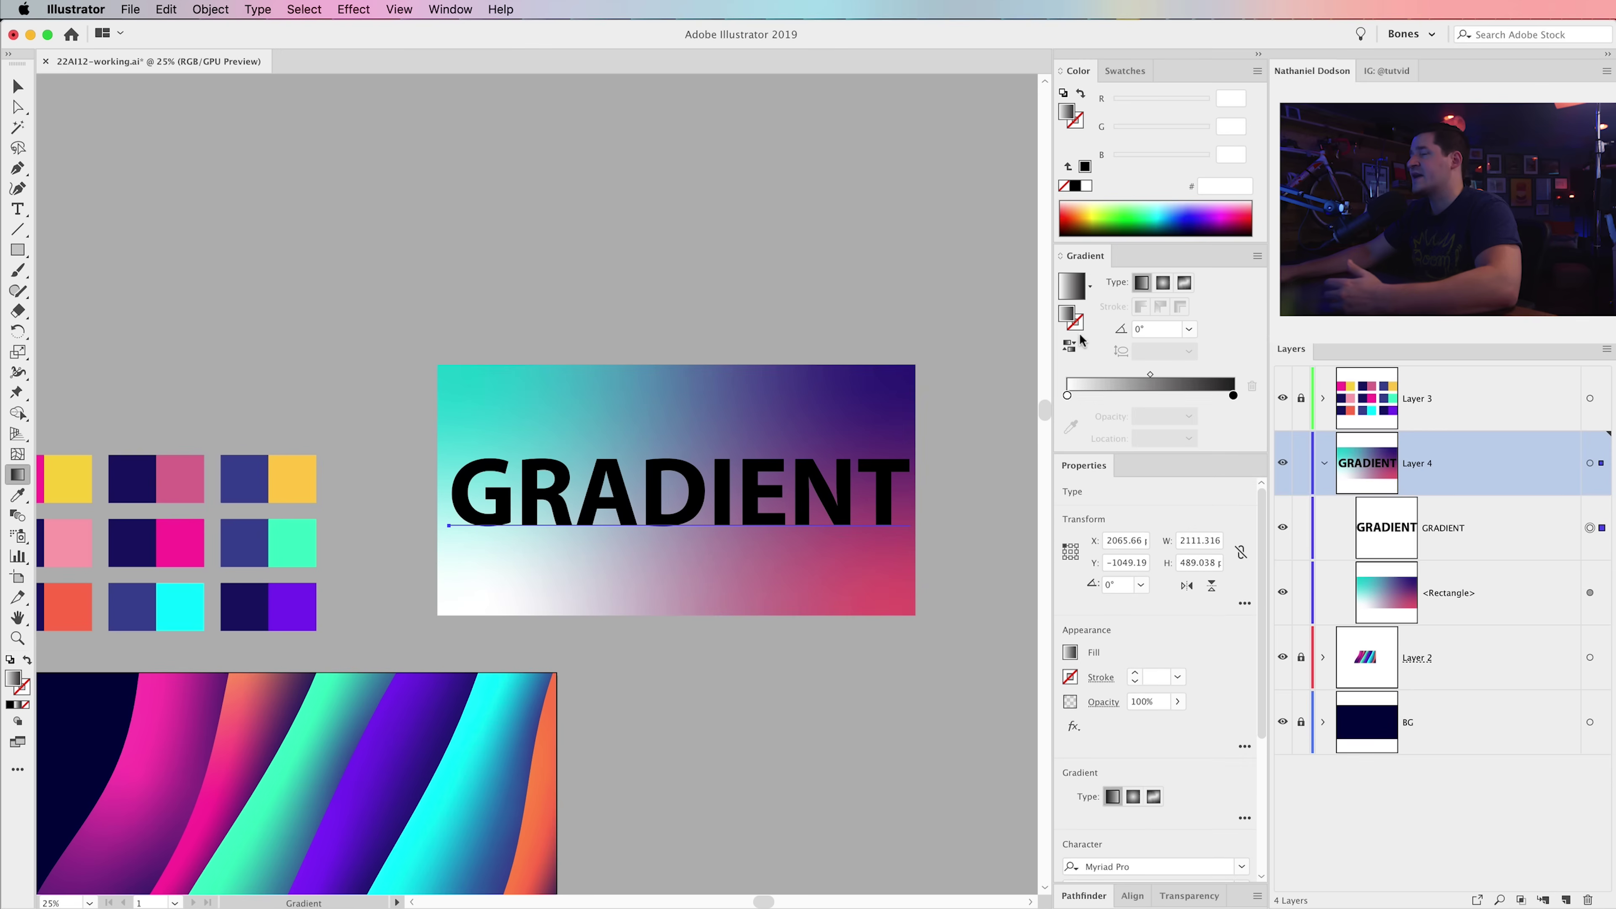
{"action": "key", "text": "v"}
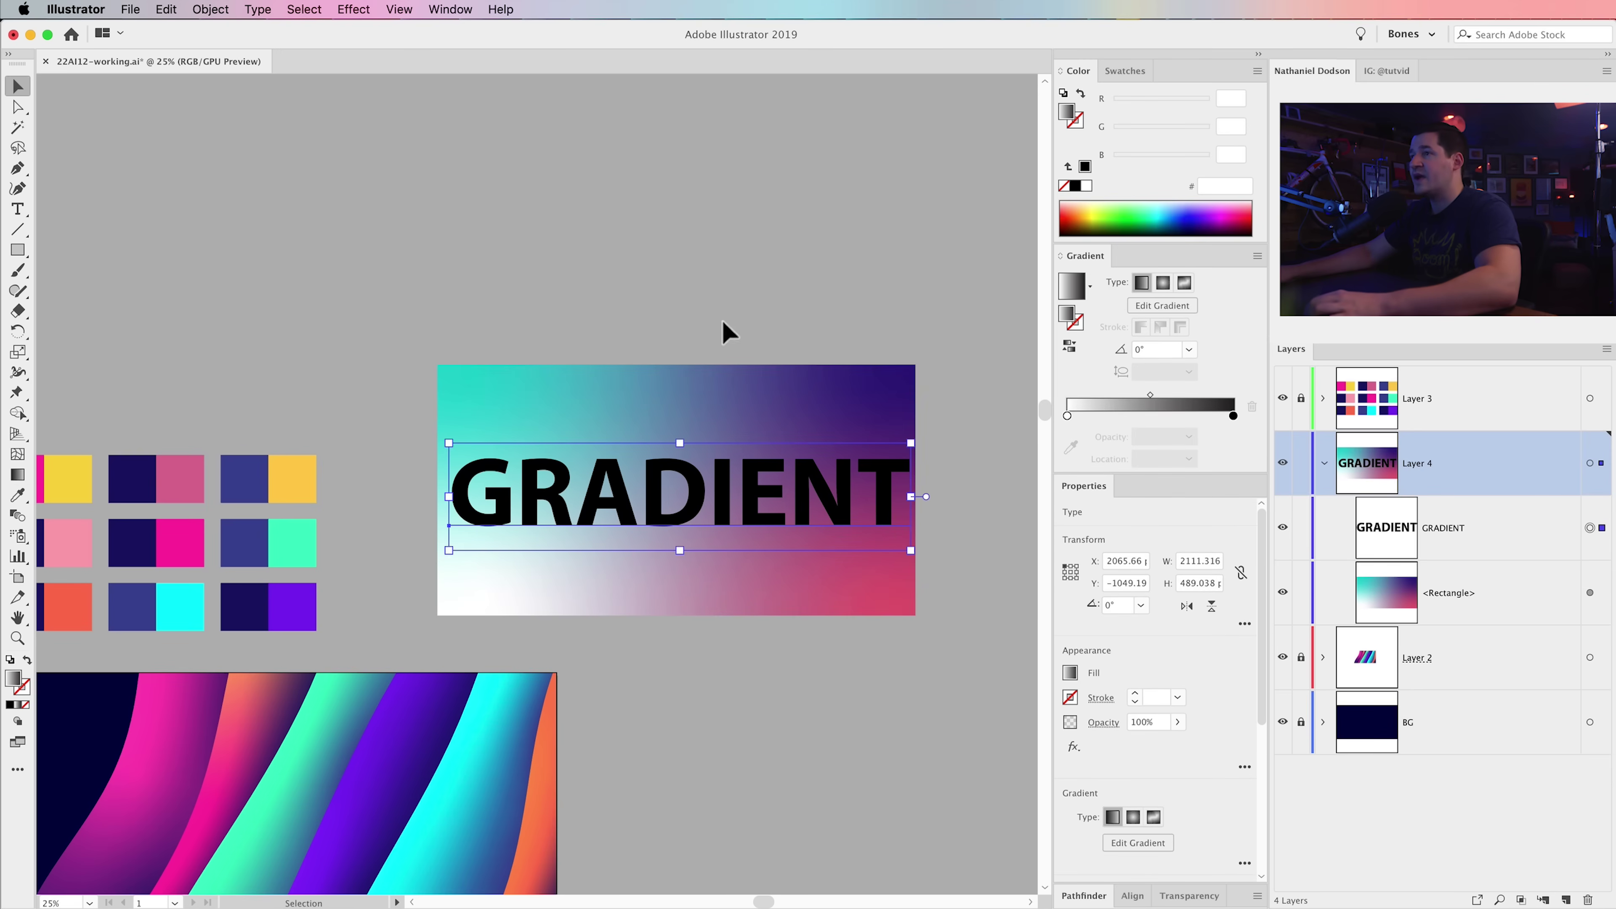
{"action": "left_click", "coordinate": [723, 706]}
- Shorten the gradient rectangle to hug the word and select both objects
{"action": "left_click", "coordinate": [696, 605]}
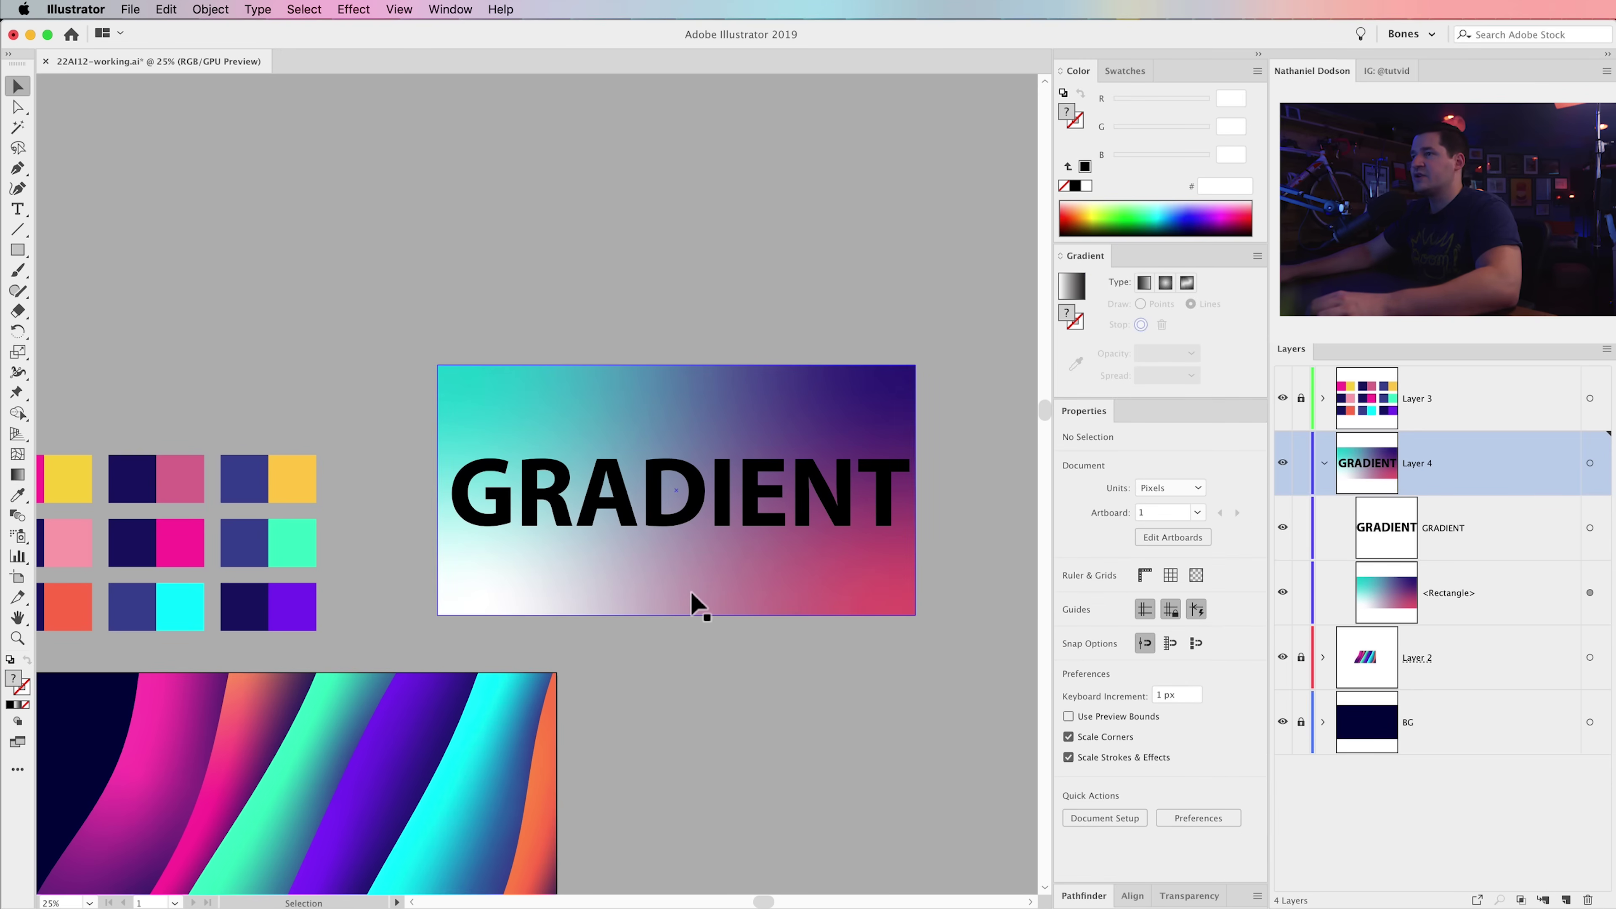
{"action": "left_click_drag", "start_coordinate": [677, 621], "coordinate": [682, 583]}
{"action": "left_click_drag", "start_coordinate": [683, 368], "coordinate": [689, 421]}
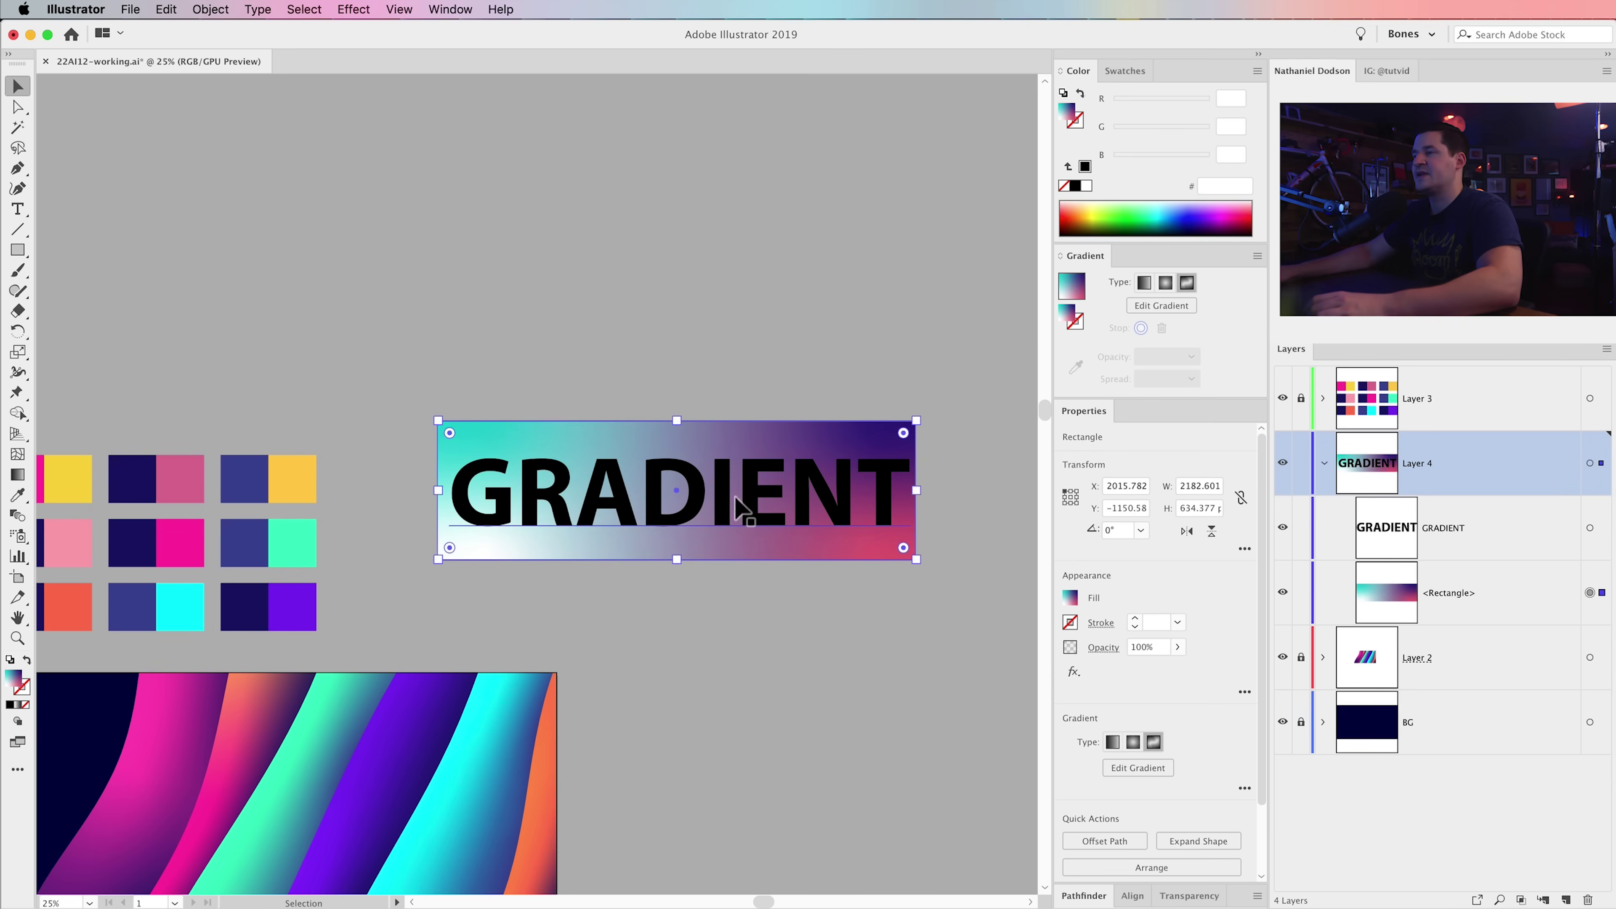
{"action": "left_click_drag", "start_coordinate": [641, 317], "coordinate": [804, 615]}
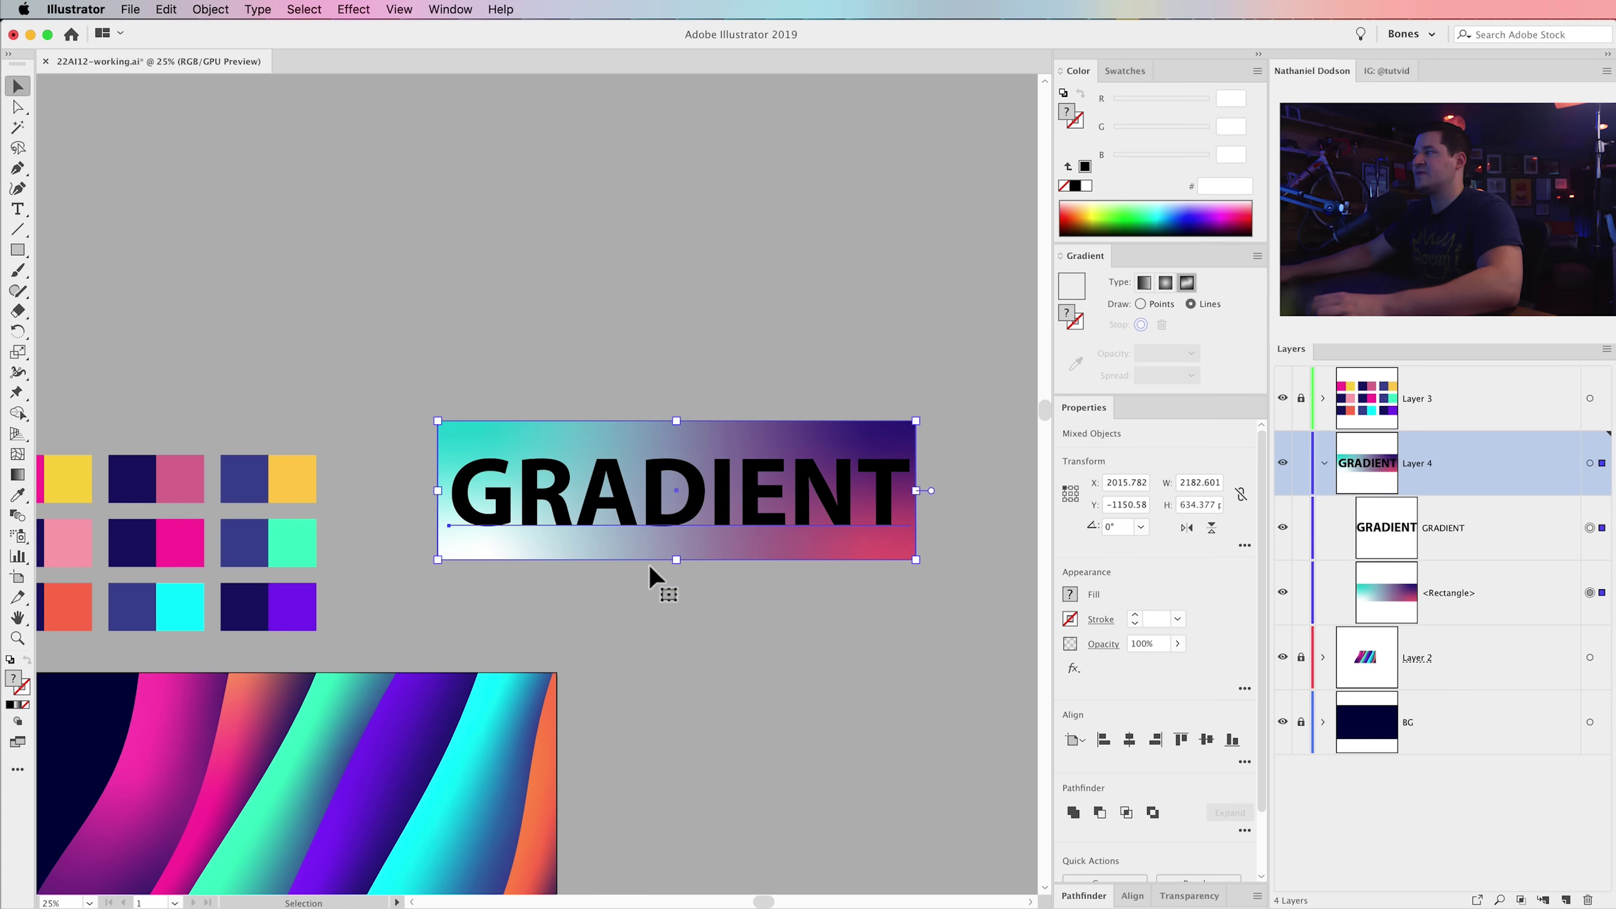
- Make a clipping mask so the GRADIENT letters show the rectangle's gradient
{"action": "right_click", "coordinate": [607, 491]}
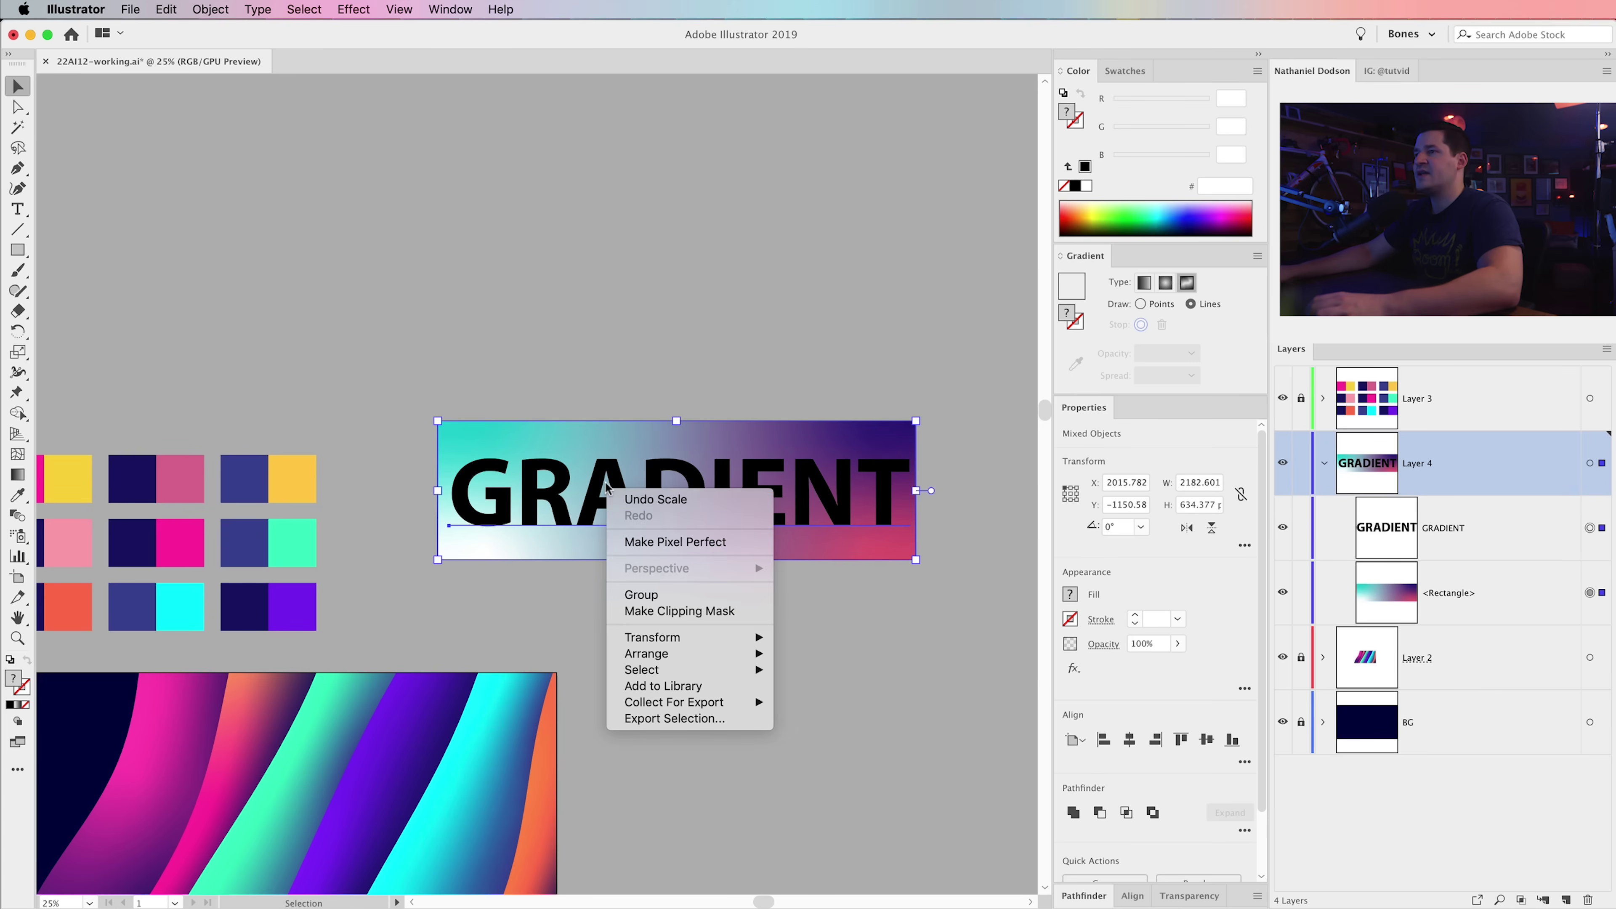
{"action": "left_click", "coordinate": [679, 612]}
{"action": "left_click_drag", "start_coordinate": [694, 516], "coordinate": [662, 475]}
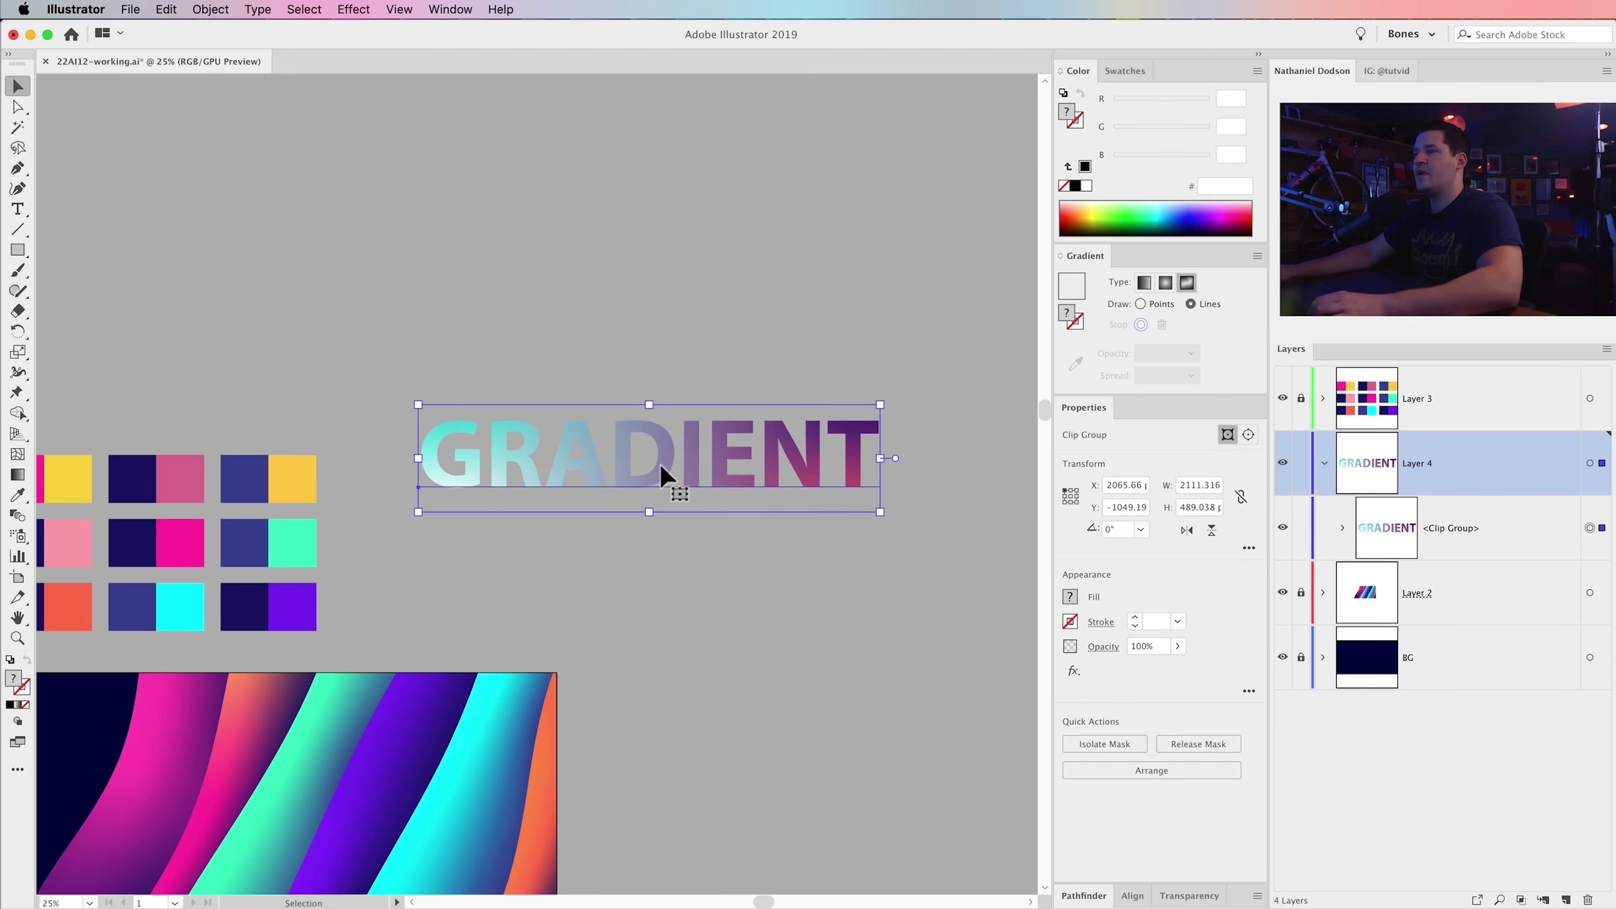
{"action": "left_click", "coordinate": [878, 546]}
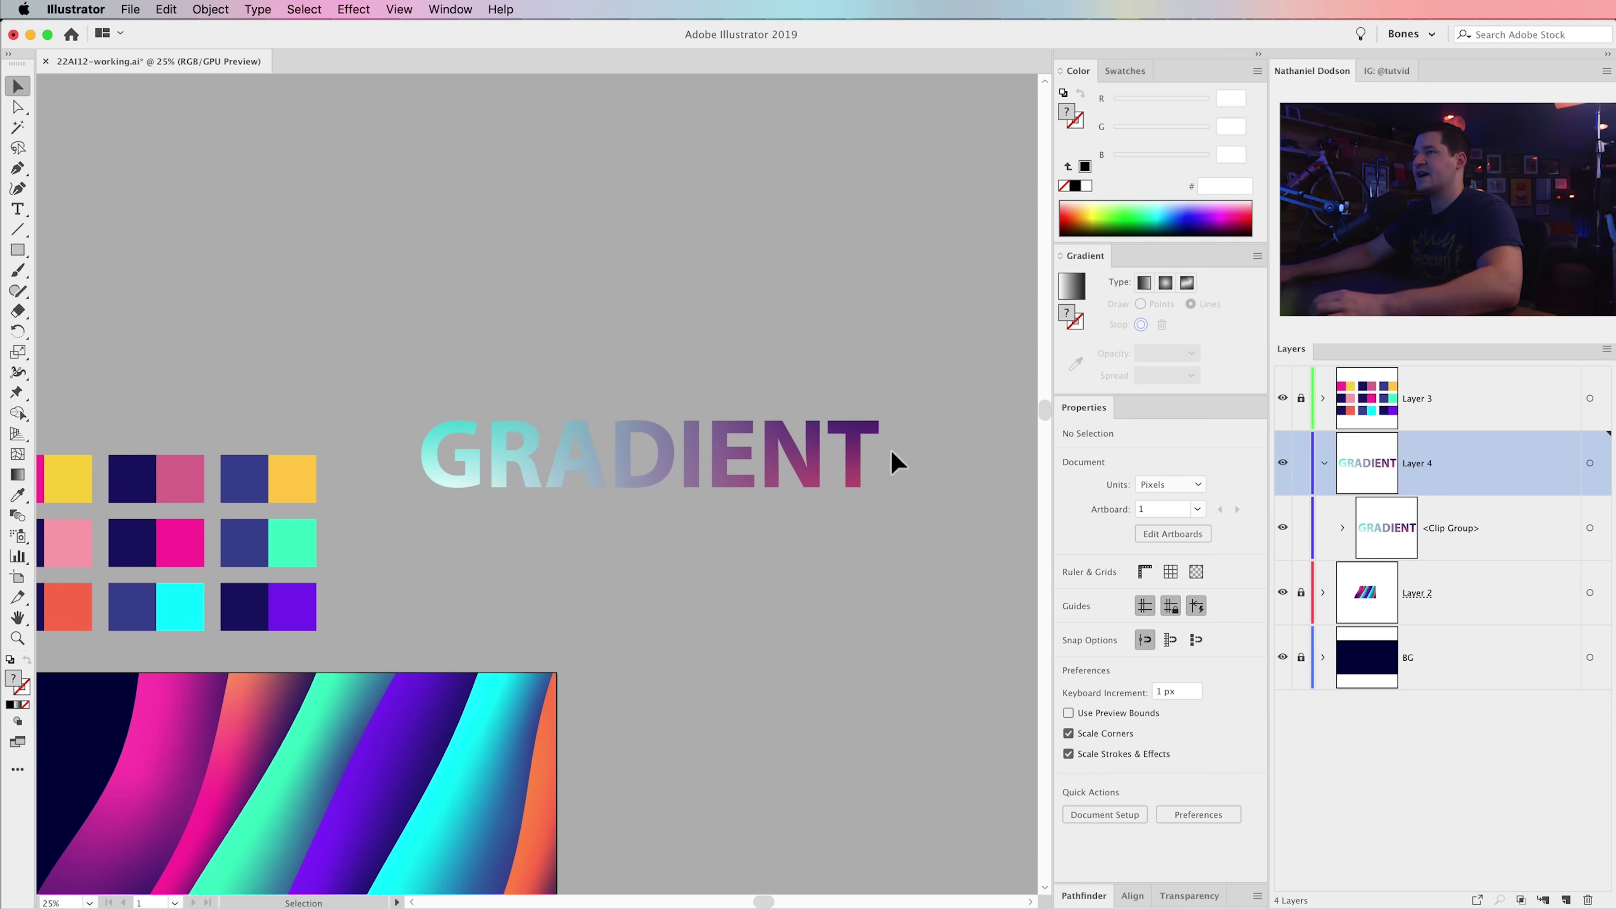
- Inspect the clip group's contents and test editing a letter, then revert to GRADIENT
{"action": "left_click", "coordinate": [1342, 527]}
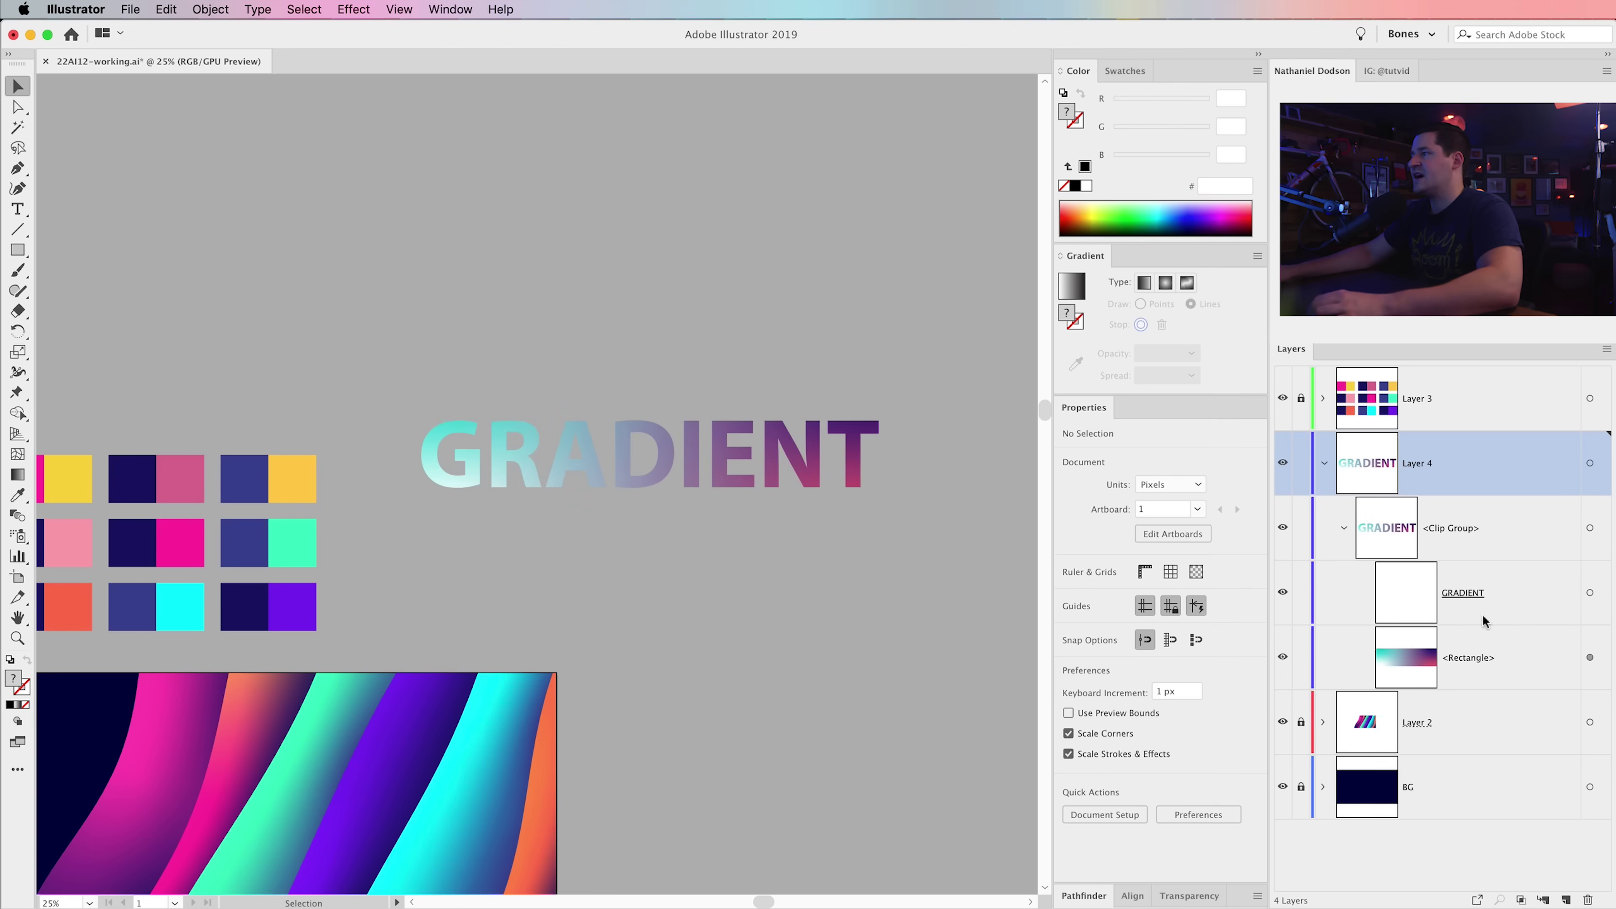
{"action": "left_click", "coordinate": [1590, 657]}
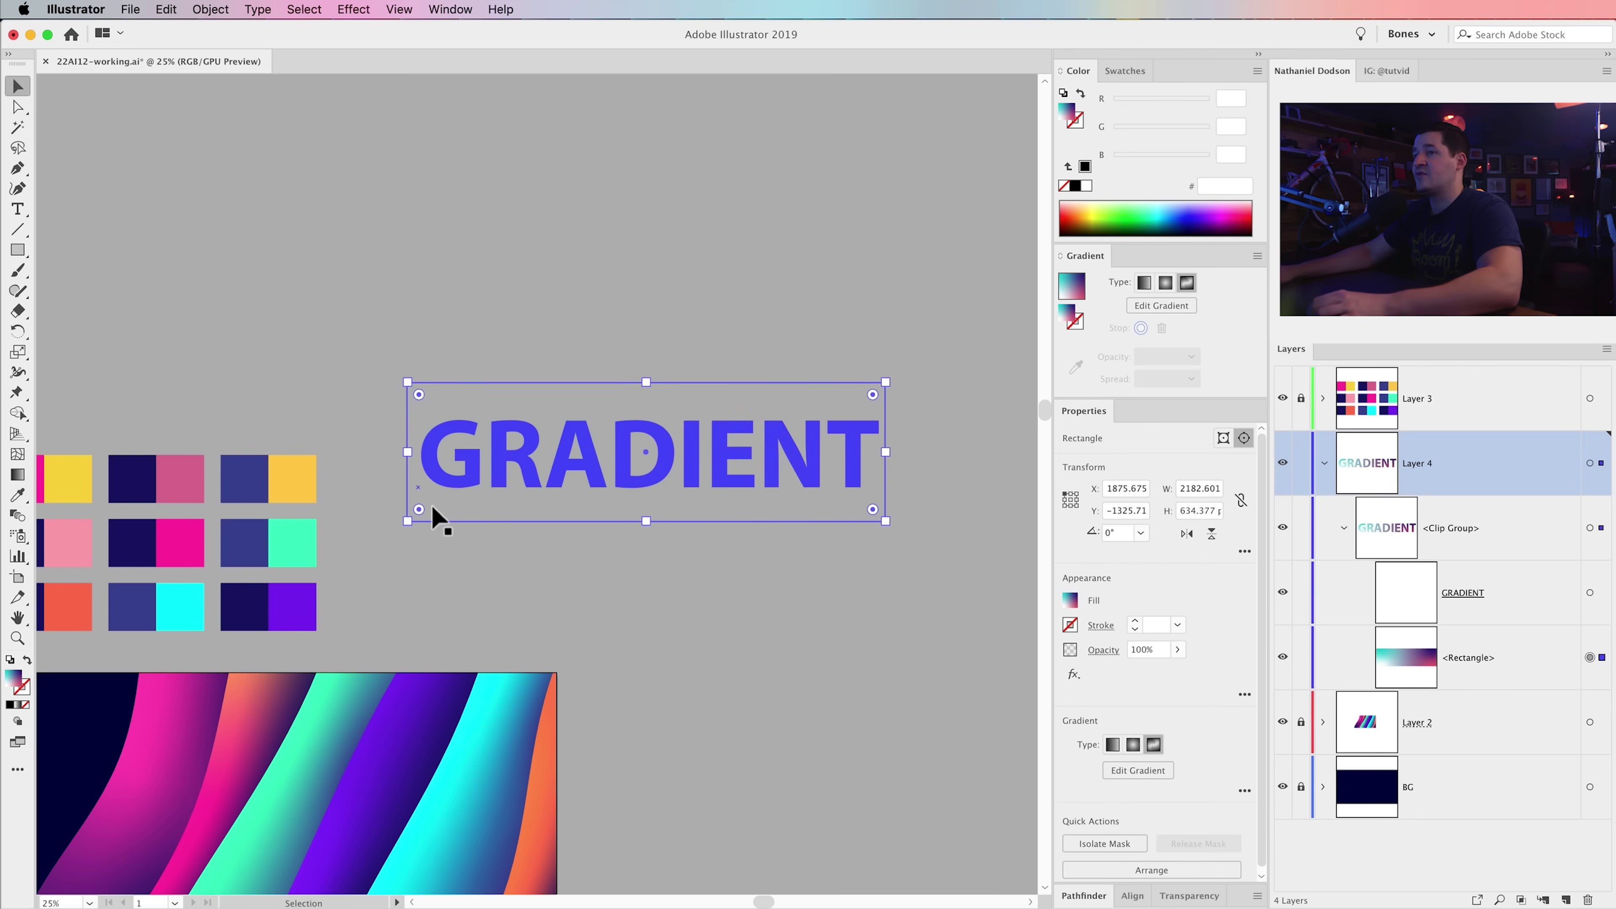
{"action": "left_click", "coordinate": [1590, 593]}
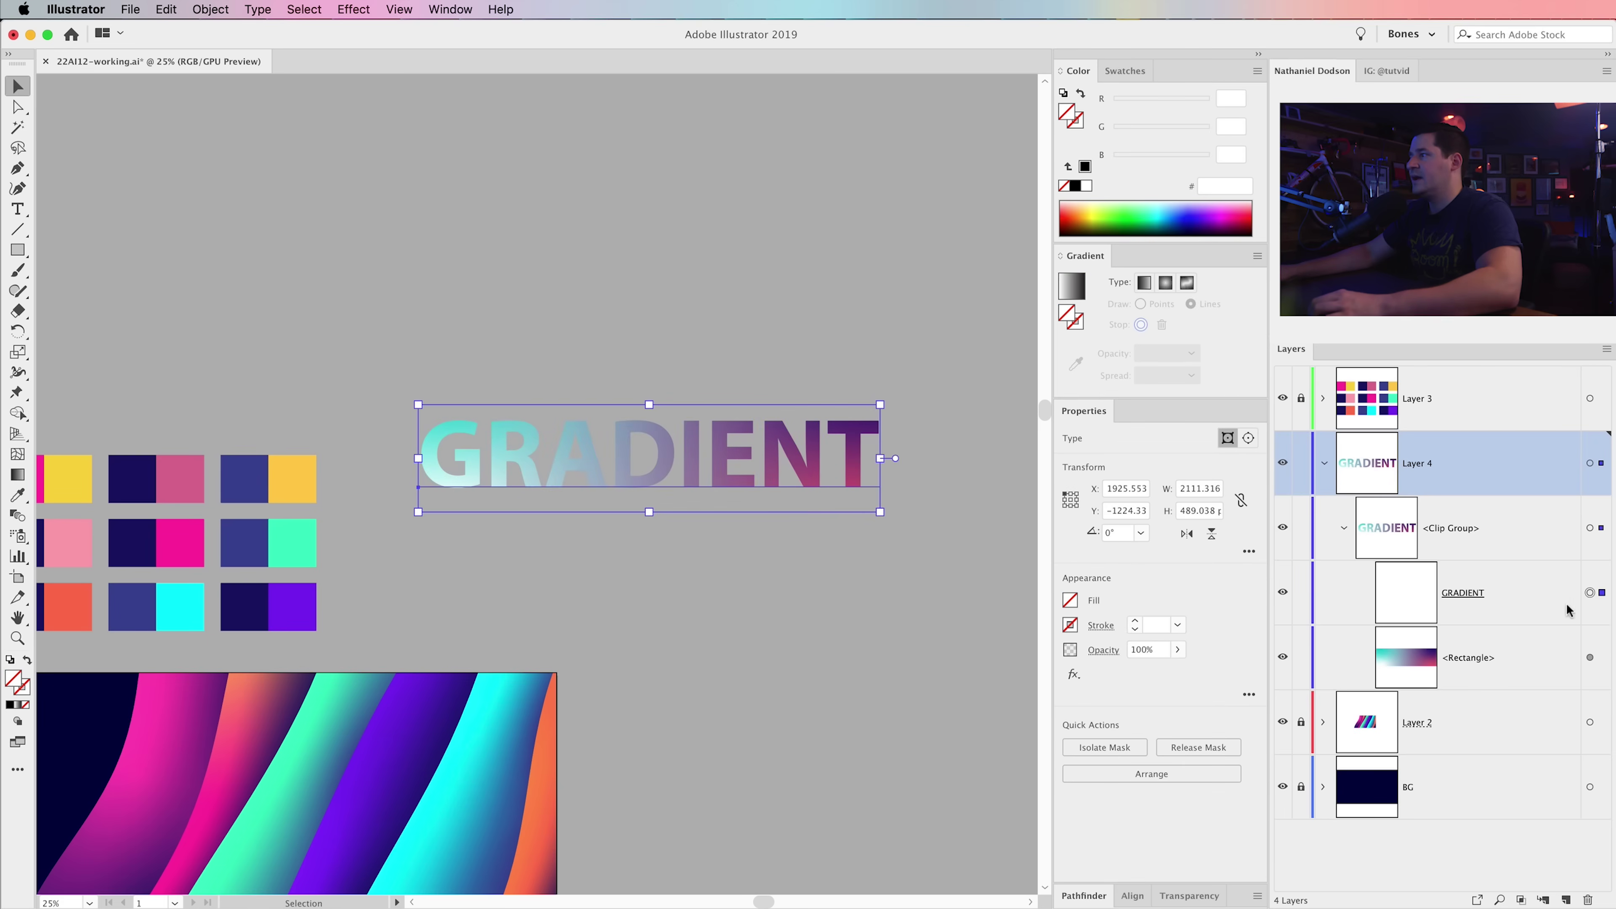
{"action": "double_click", "coordinate": [661, 464]}
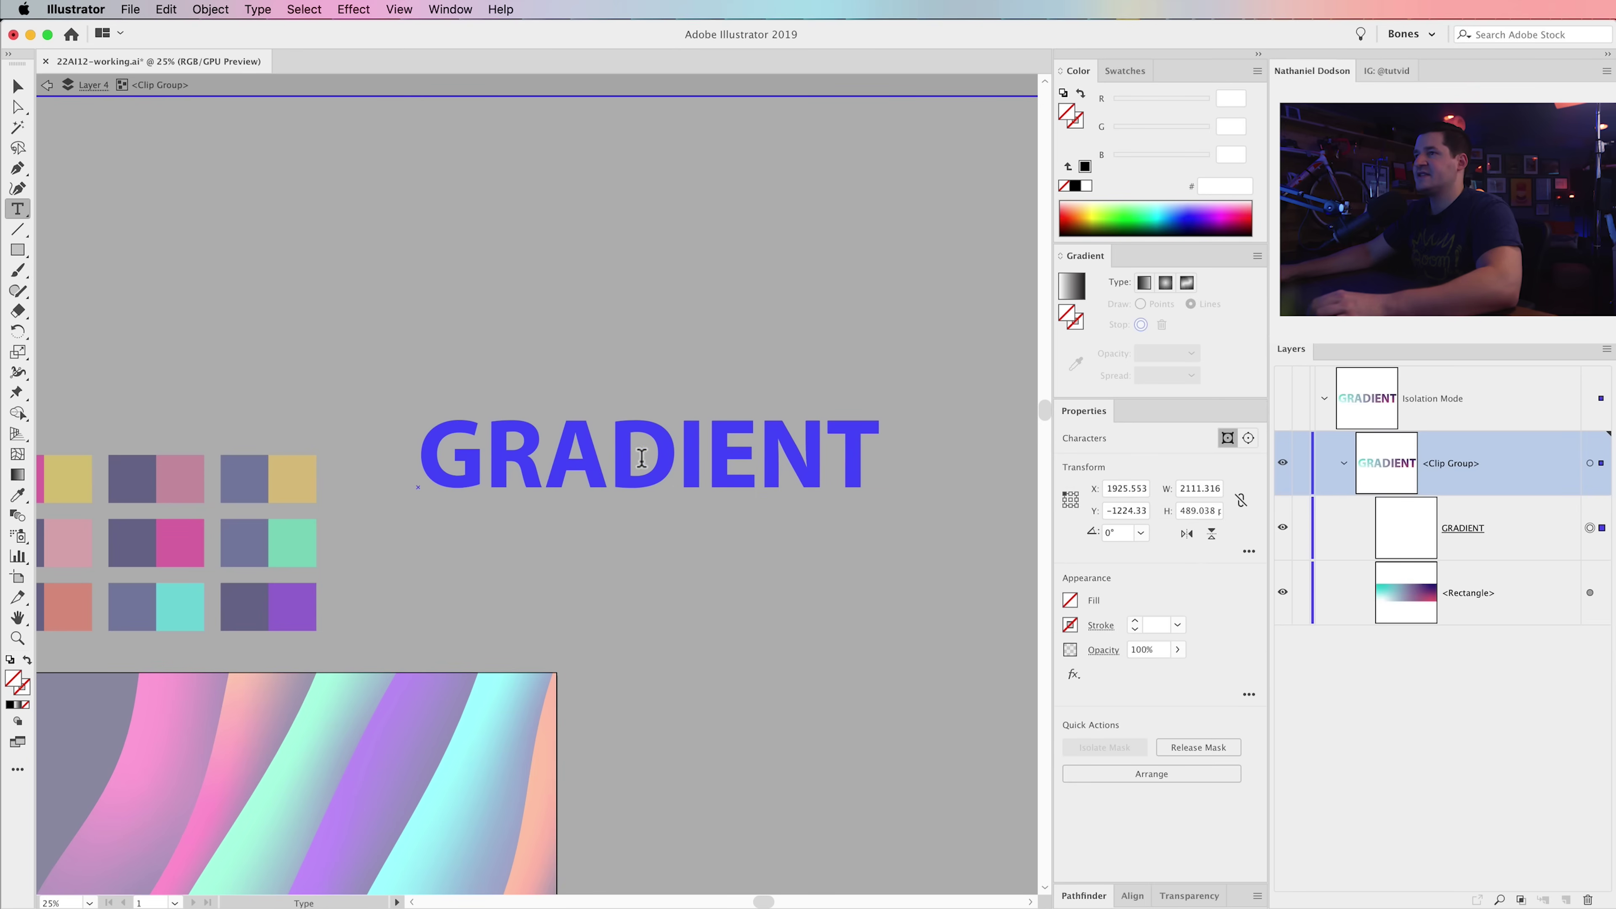
{"action": "left_click_drag", "start_coordinate": [641, 457], "coordinate": [630, 459]}
{"action": "type", "text": "Z"}
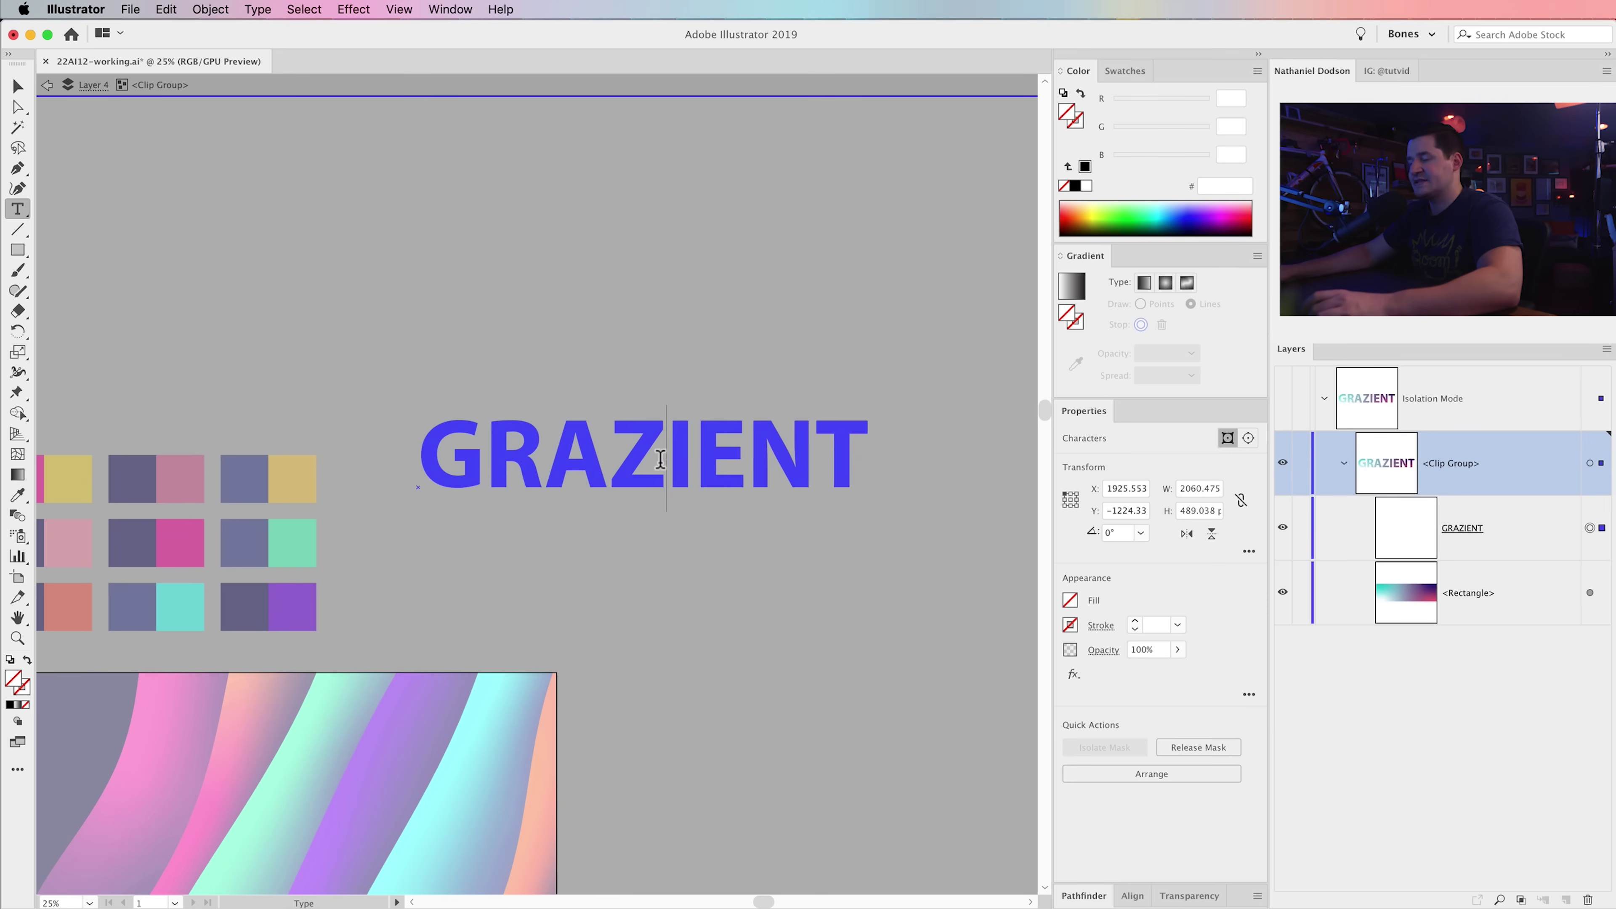
{"action": "key", "text": "Escape"}
{"action": "key", "text": "super+z"}
{"action": "key", "text": "Escape"}
{"action": "key", "text": "Escape"}
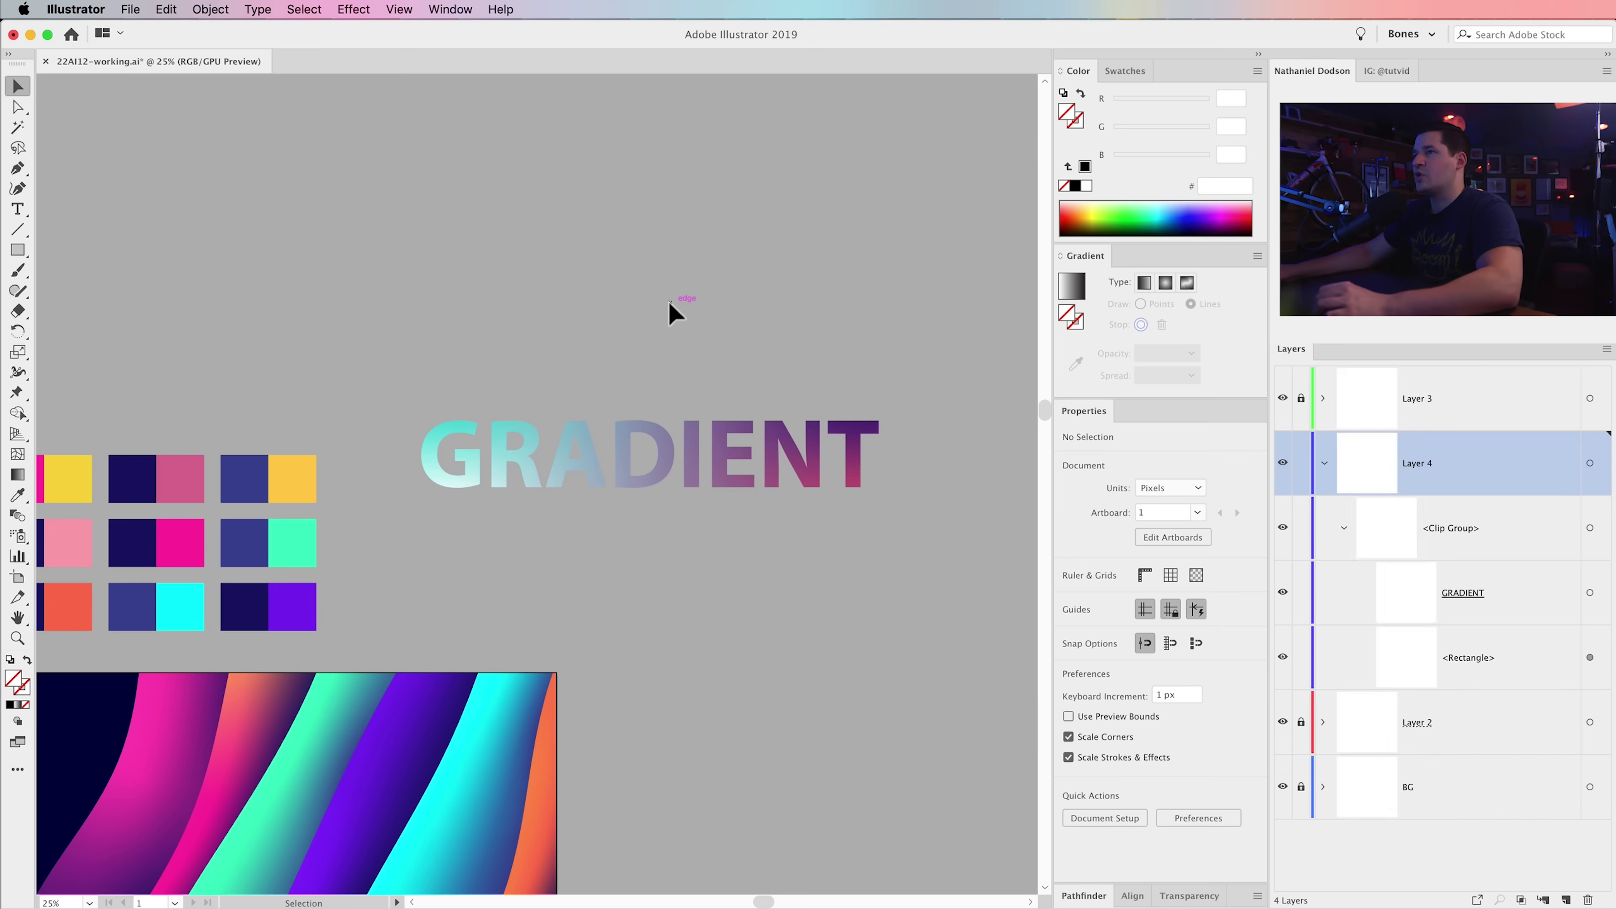
- Move the GRADIENT clip group up and left, above the colour swatches
{"action": "scroll", "coordinate": [776, 531], "scroll_direction": "left", "scroll_amount": 2}
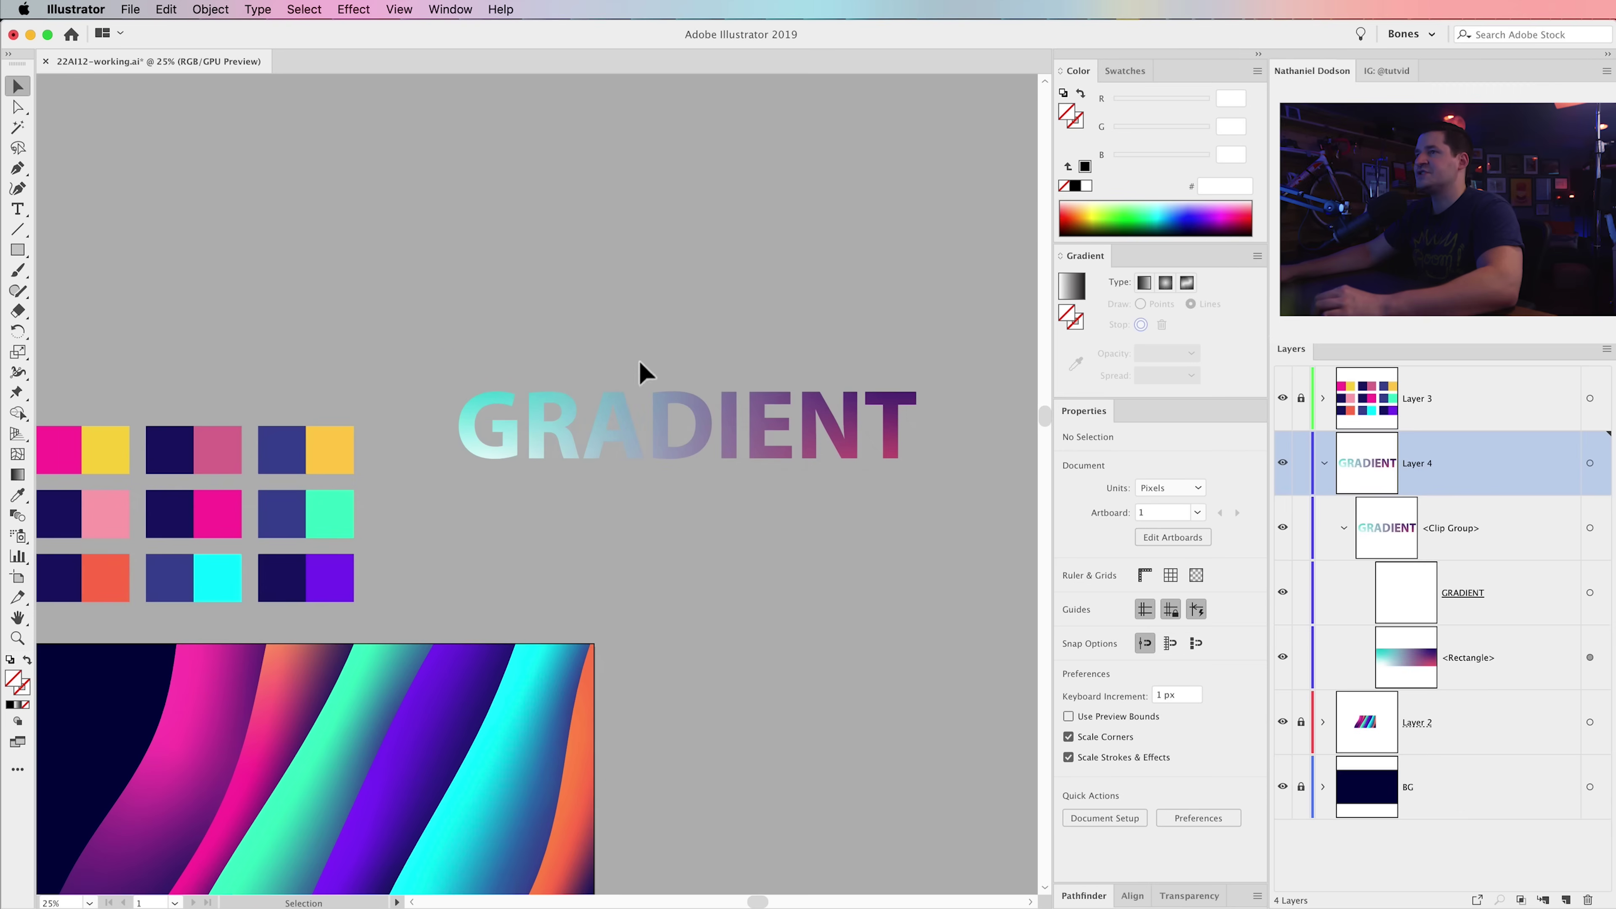
{"action": "left_click", "coordinate": [767, 440]}
{"action": "left_click_drag", "start_coordinate": [869, 437], "coordinate": [811, 299]}
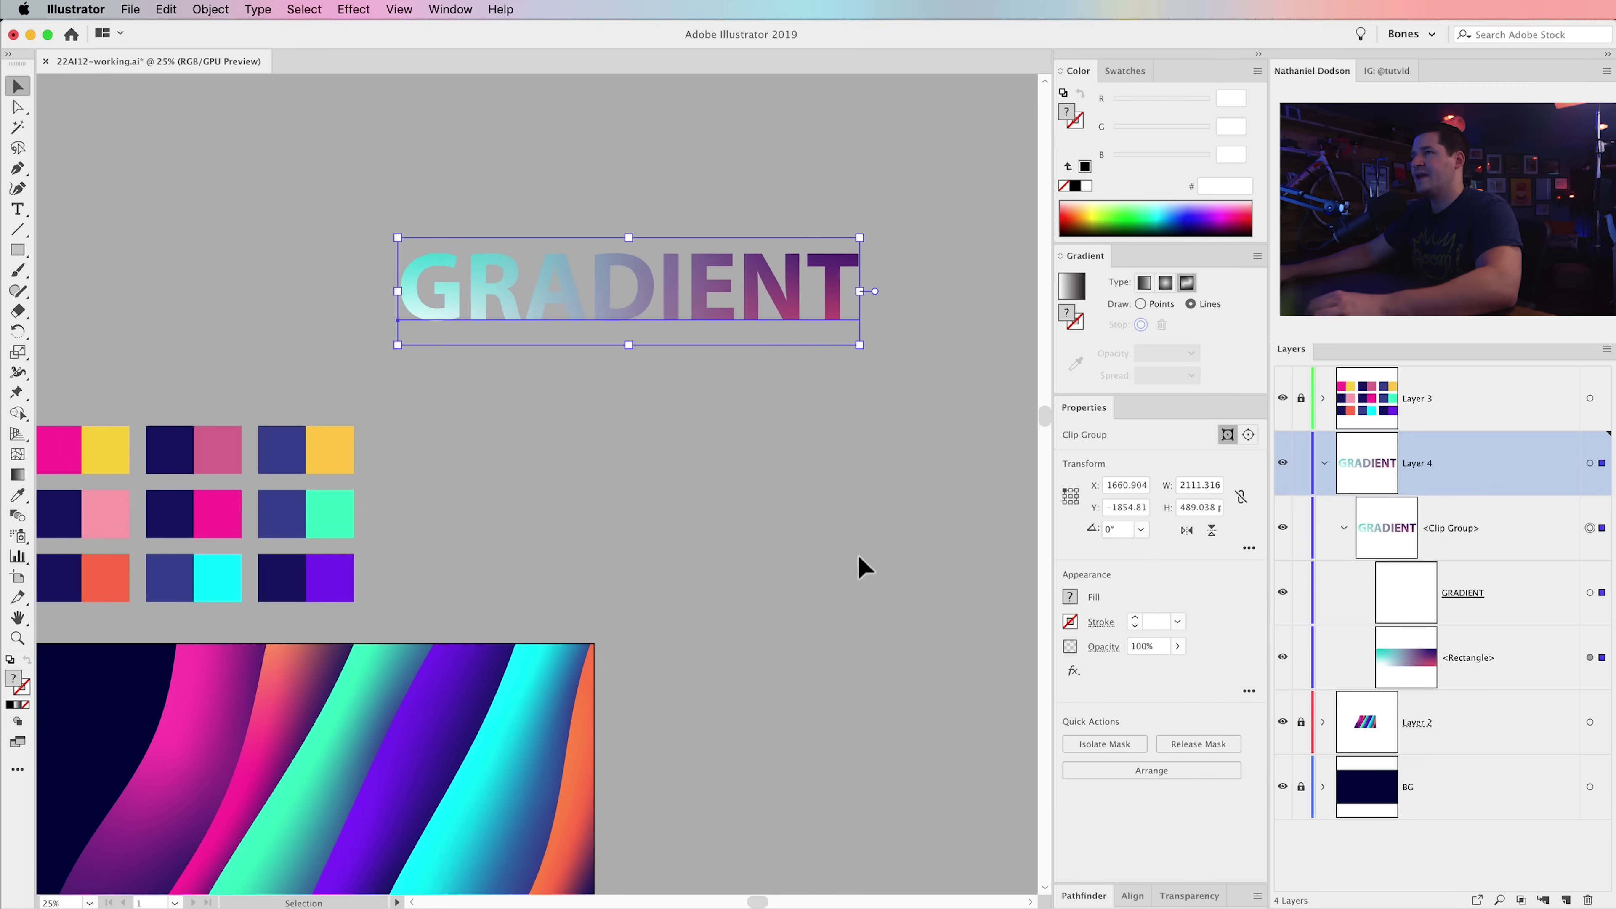
{"action": "left_click", "coordinate": [683, 381]}
{"action": "scroll", "coordinate": [783, 420], "scroll_direction": "left", "scroll_amount": 5}
{"action": "scroll", "coordinate": [783, 420], "scroll_direction": "down", "scroll_amount": 2}
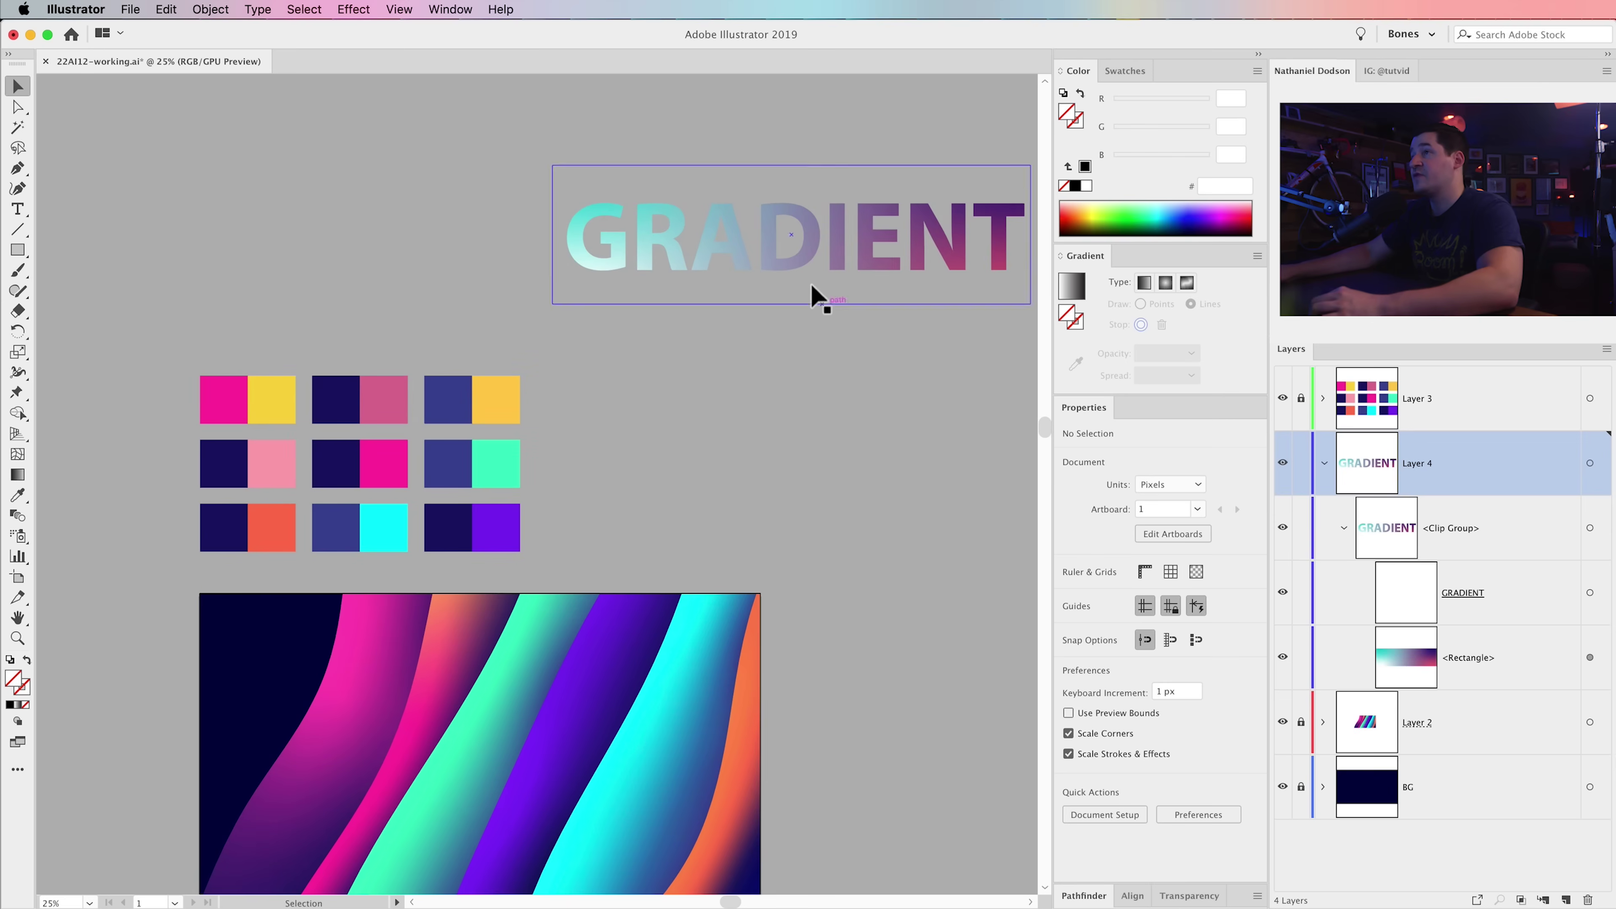
{"action": "left_click_drag", "start_coordinate": [815, 296], "coordinate": [535, 325]}
{"action": "left_click", "coordinate": [711, 510]}
{"action": "scroll", "coordinate": [703, 325], "scroll_direction": "left", "scroll_amount": 3}
{"action": "scroll", "coordinate": [703, 324], "scroll_direction": "down", "scroll_amount": 5}
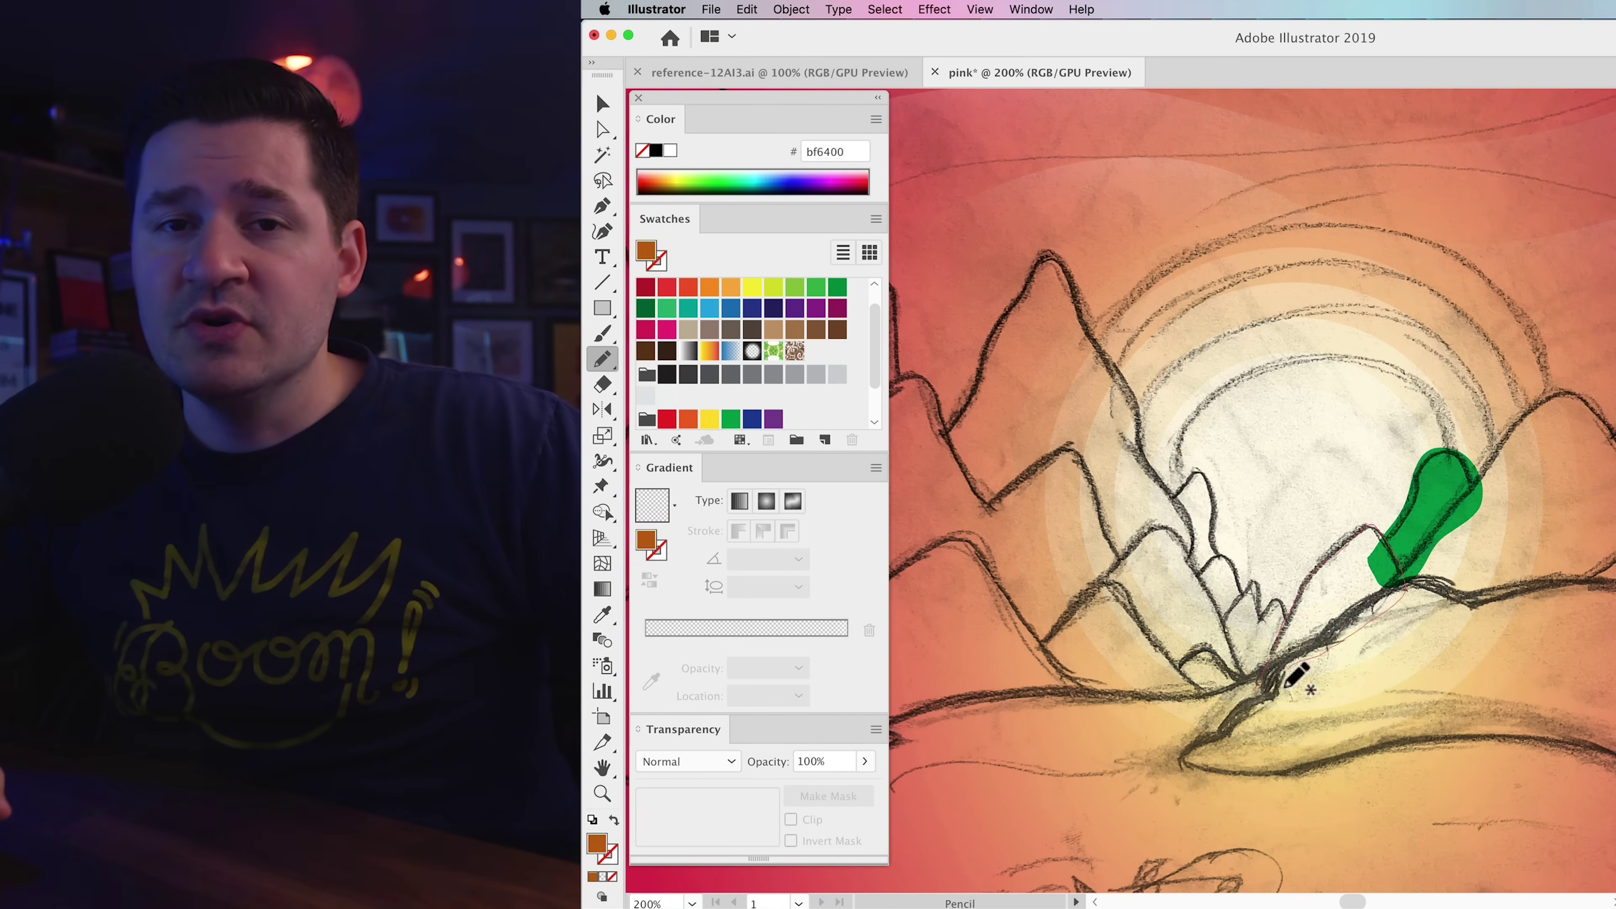
- Draw filled mountain shapes in crimson, yellow, dark green, cyan and brown
{"action": "left_click_drag", "start_coordinate": [1298, 675], "coordinate": [1235, 650]}
{"action": "left_click_drag", "start_coordinate": [1183, 510], "coordinate": [1197, 592]}
{"action": "left_click_drag", "start_coordinate": [1037, 273], "coordinate": [1237, 668]}
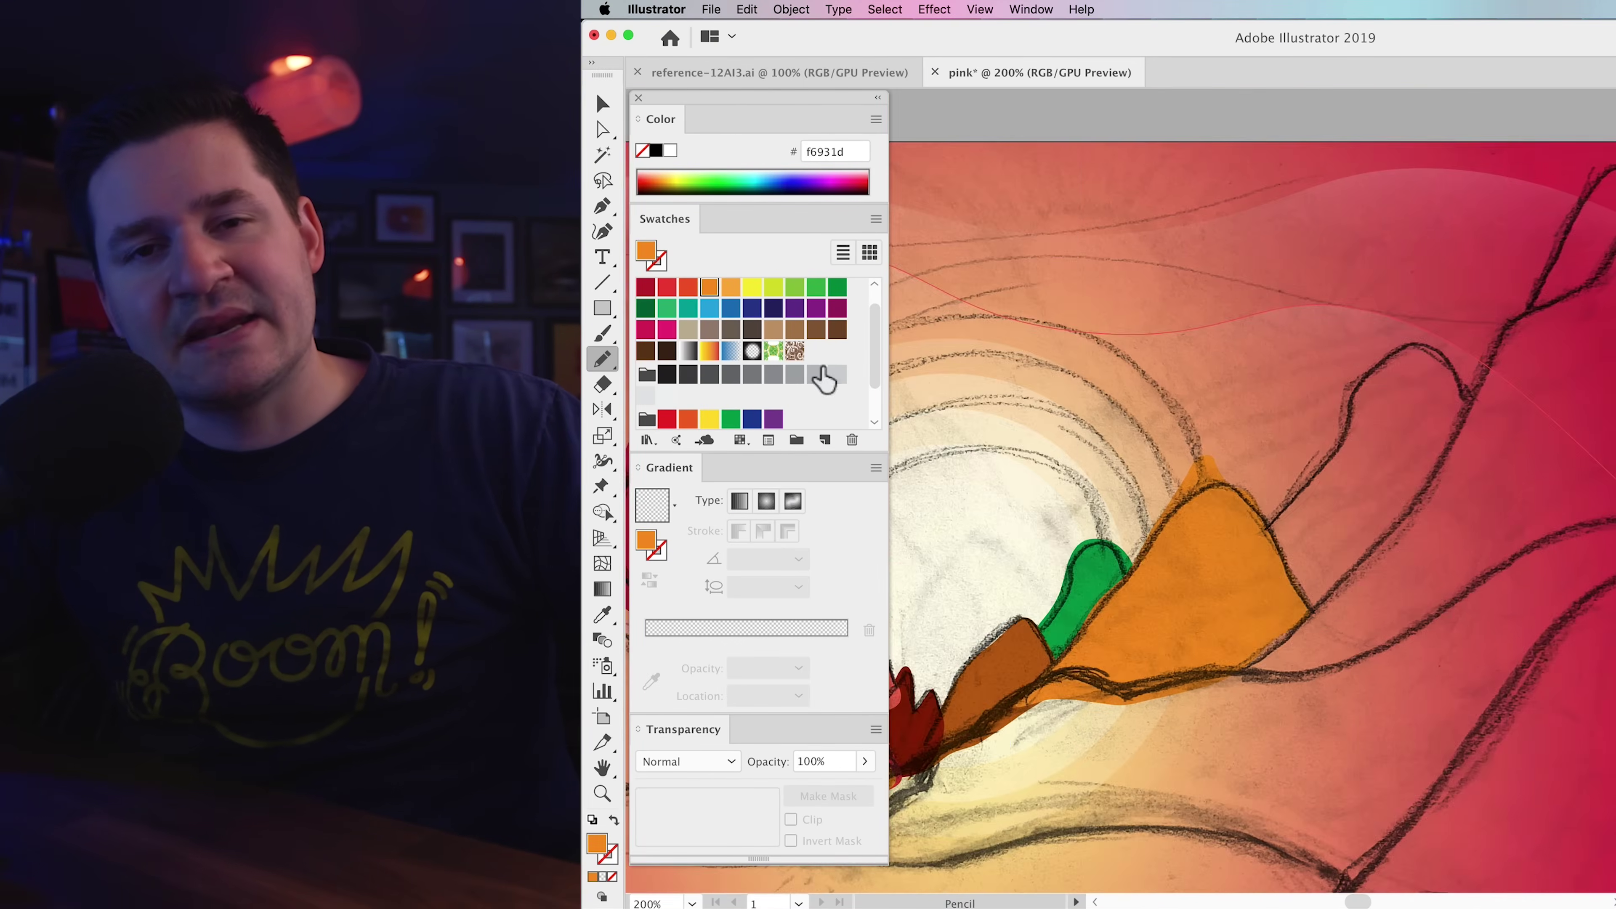
{"action": "left_click", "coordinate": [753, 287]}
{"action": "left_click_drag", "start_coordinate": [1515, 159], "coordinate": [1433, 382]}
{"action": "left_click", "coordinate": [646, 308]}
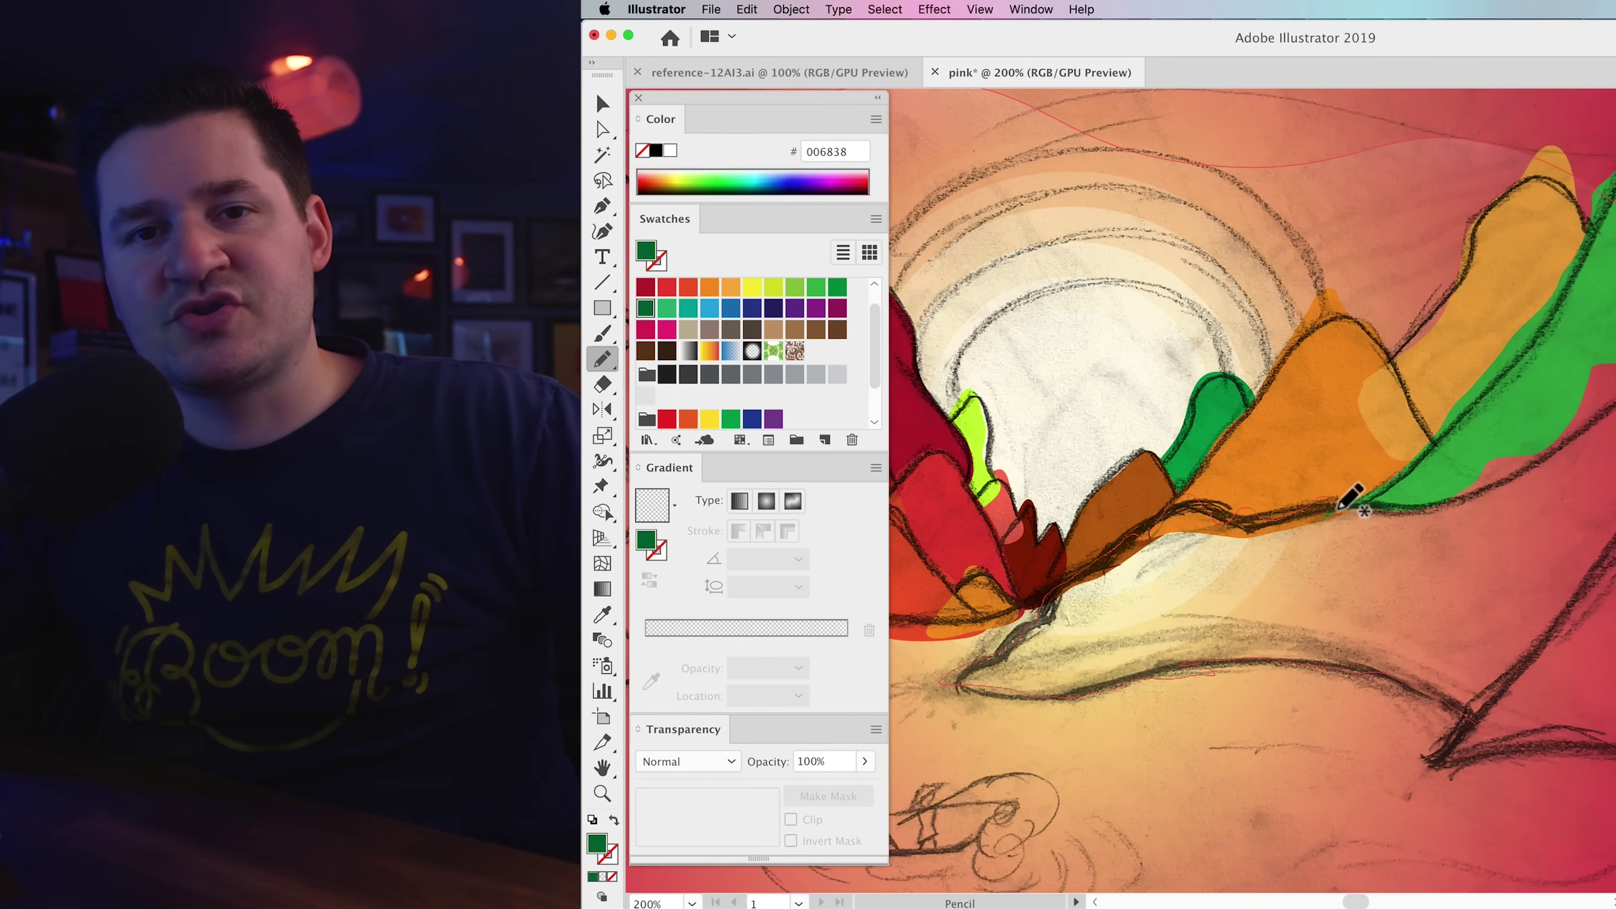
{"action": "left_click_drag", "start_coordinate": [1350, 497], "coordinate": [1321, 517]}
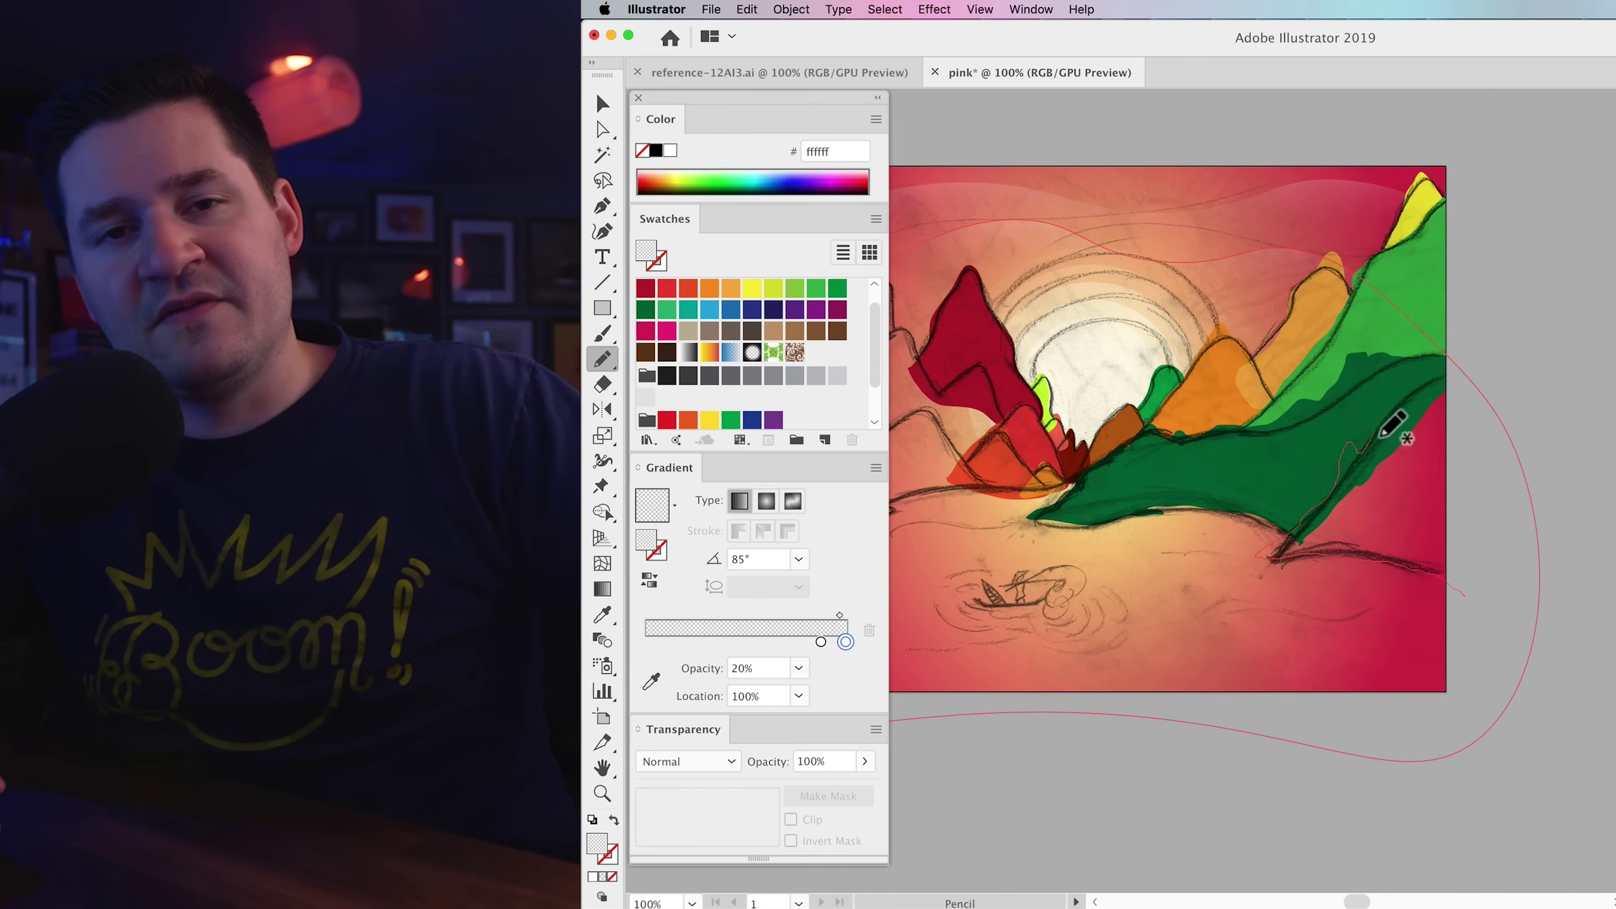
{"action": "left_click", "coordinate": [710, 309]}
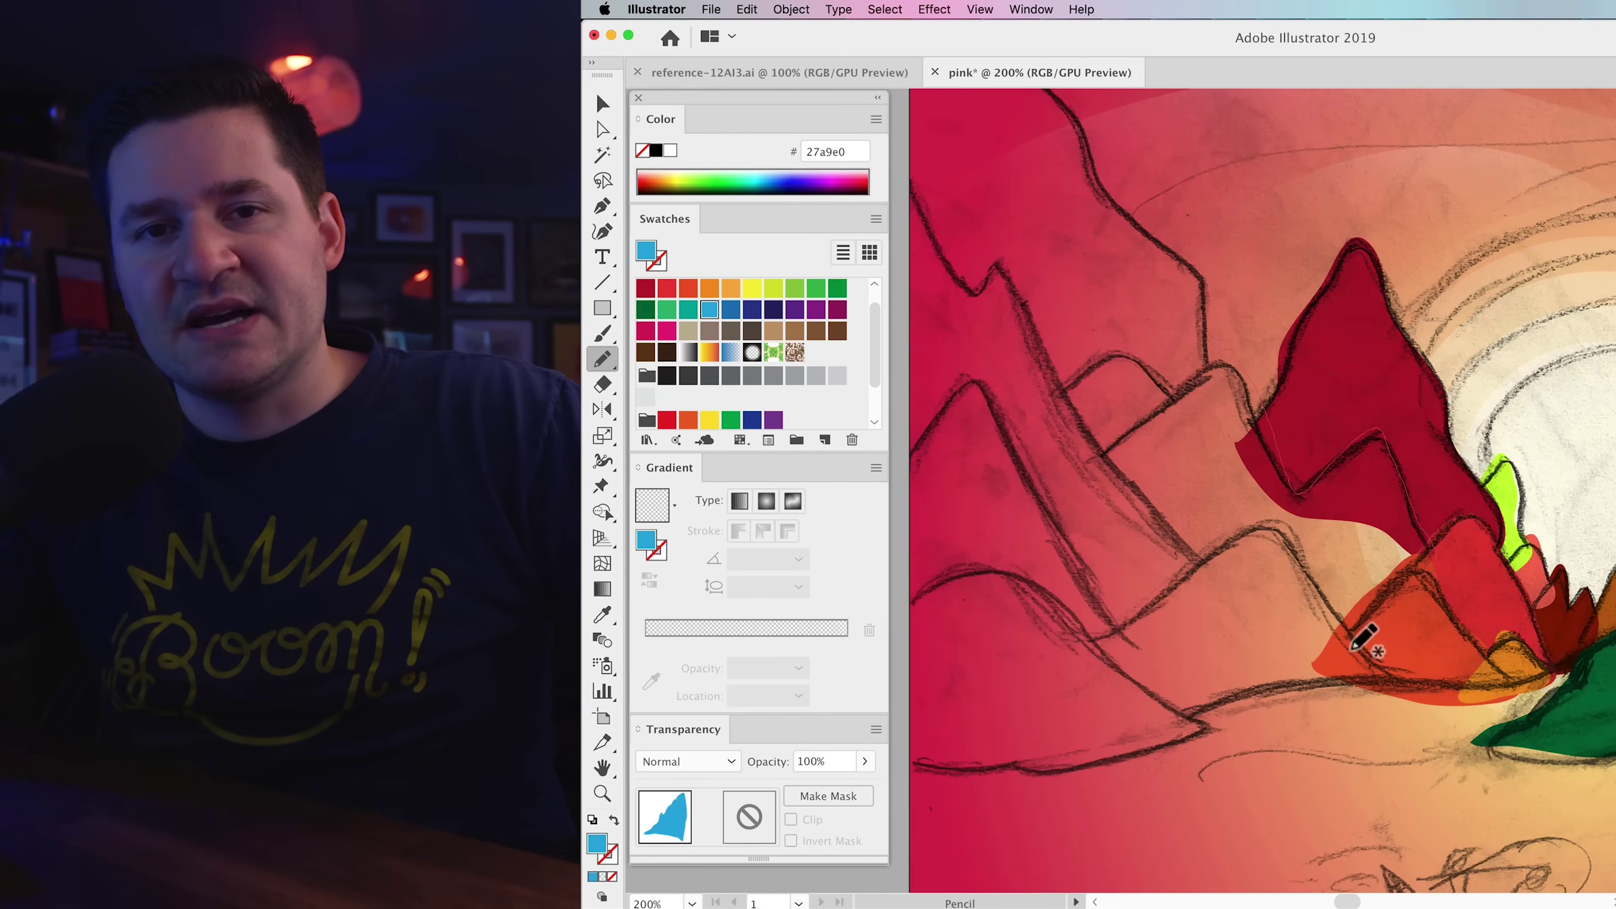
{"action": "left_click_drag", "start_coordinate": [1362, 640], "coordinate": [1273, 445]}
{"action": "left_click", "coordinate": [645, 330]}
{"action": "mouse_move", "coordinate": [1081, 306]}
{"action": "left_mouse_down"}
{"action": "mouse_move", "coordinate": [1209, 509]}
{"action": "mouse_move", "coordinate": [1248, 540]}
{"action": "left_mouse_up"}
{"action": "left_click", "coordinate": [752, 330]}
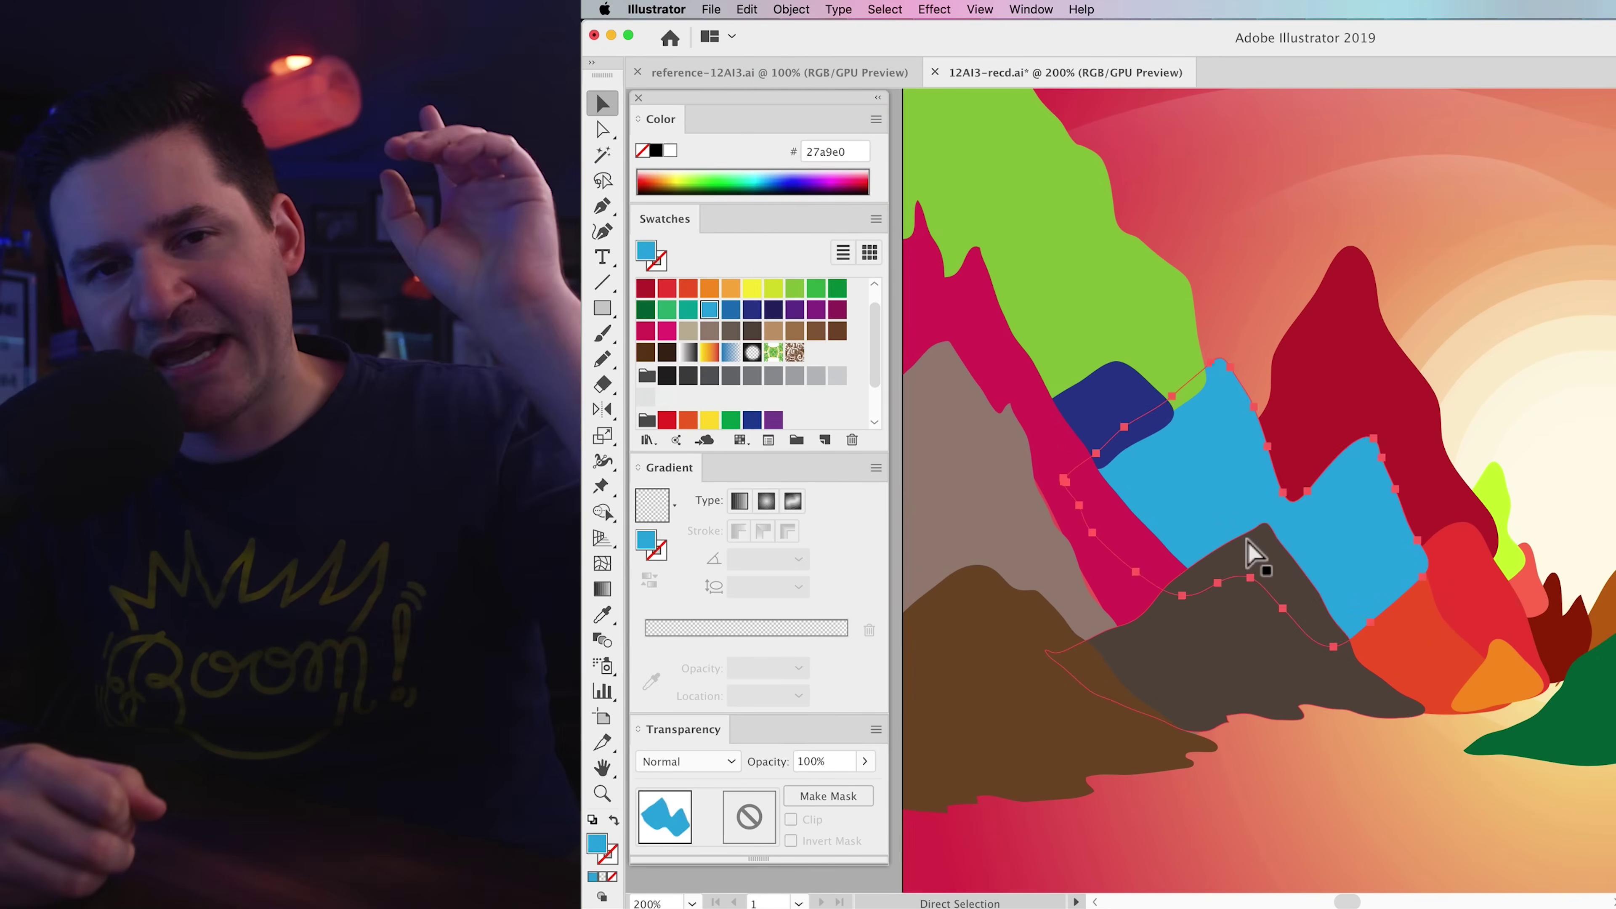
{"action": "left_click_drag", "start_coordinate": [1252, 552], "coordinate": [1523, 534]}
- Reshape the green hillside's outline by moving its anchor points
{"action": "key", "text": "ctrl+1"}
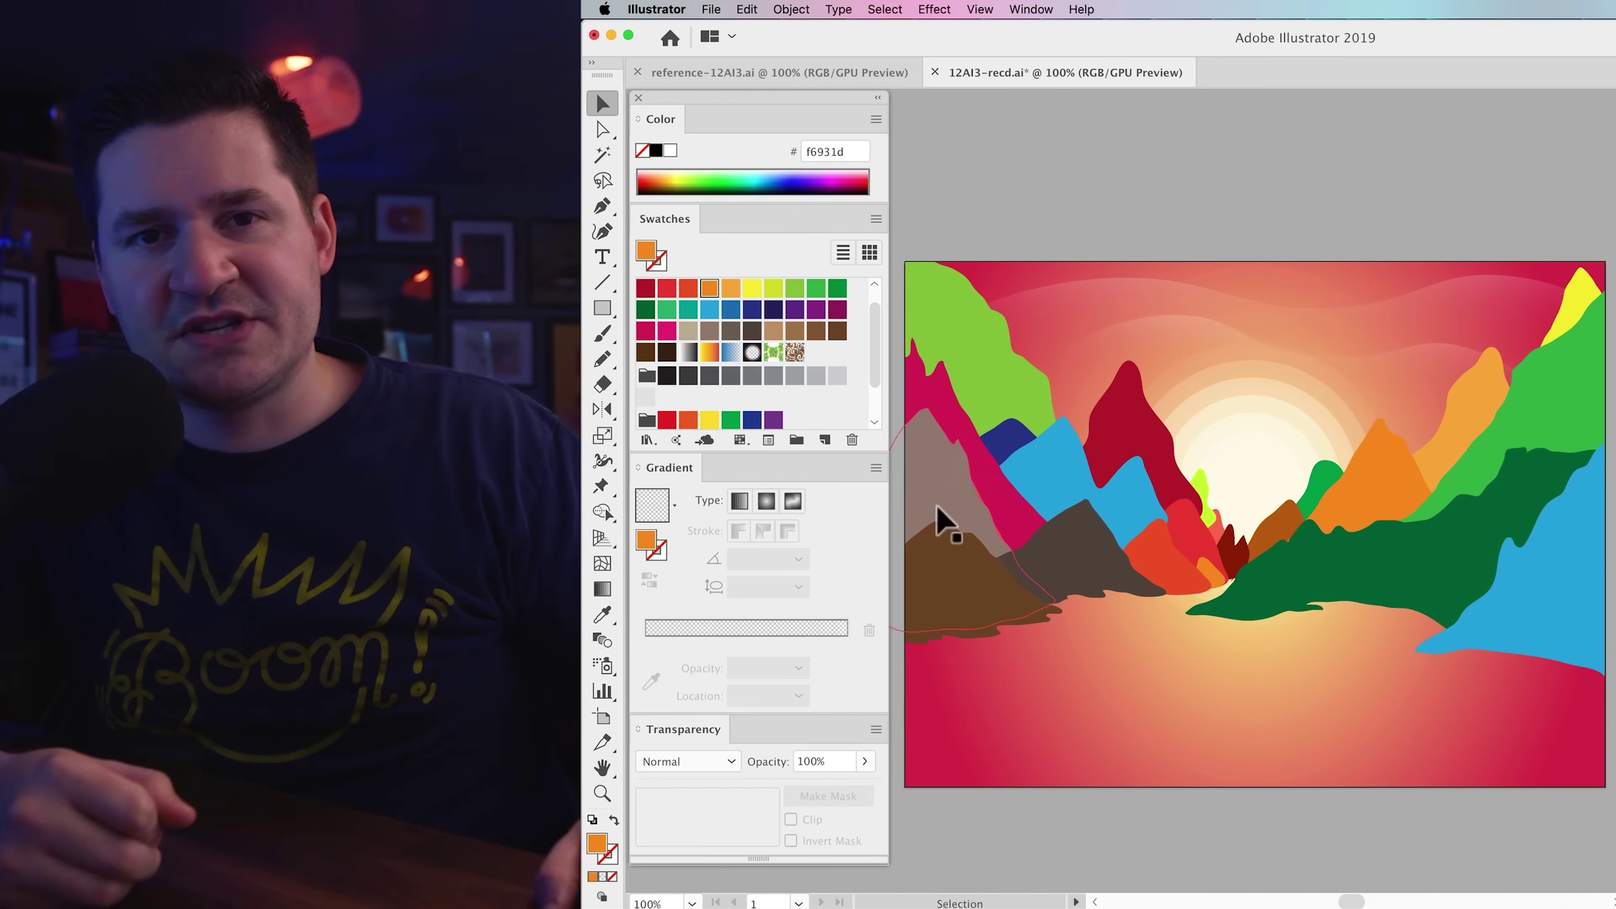
{"action": "key", "text": "a"}
{"action": "left_click_drag", "start_coordinate": [1304, 526], "coordinate": [1306, 480]}
{"action": "key", "text": "ctrl+1"}
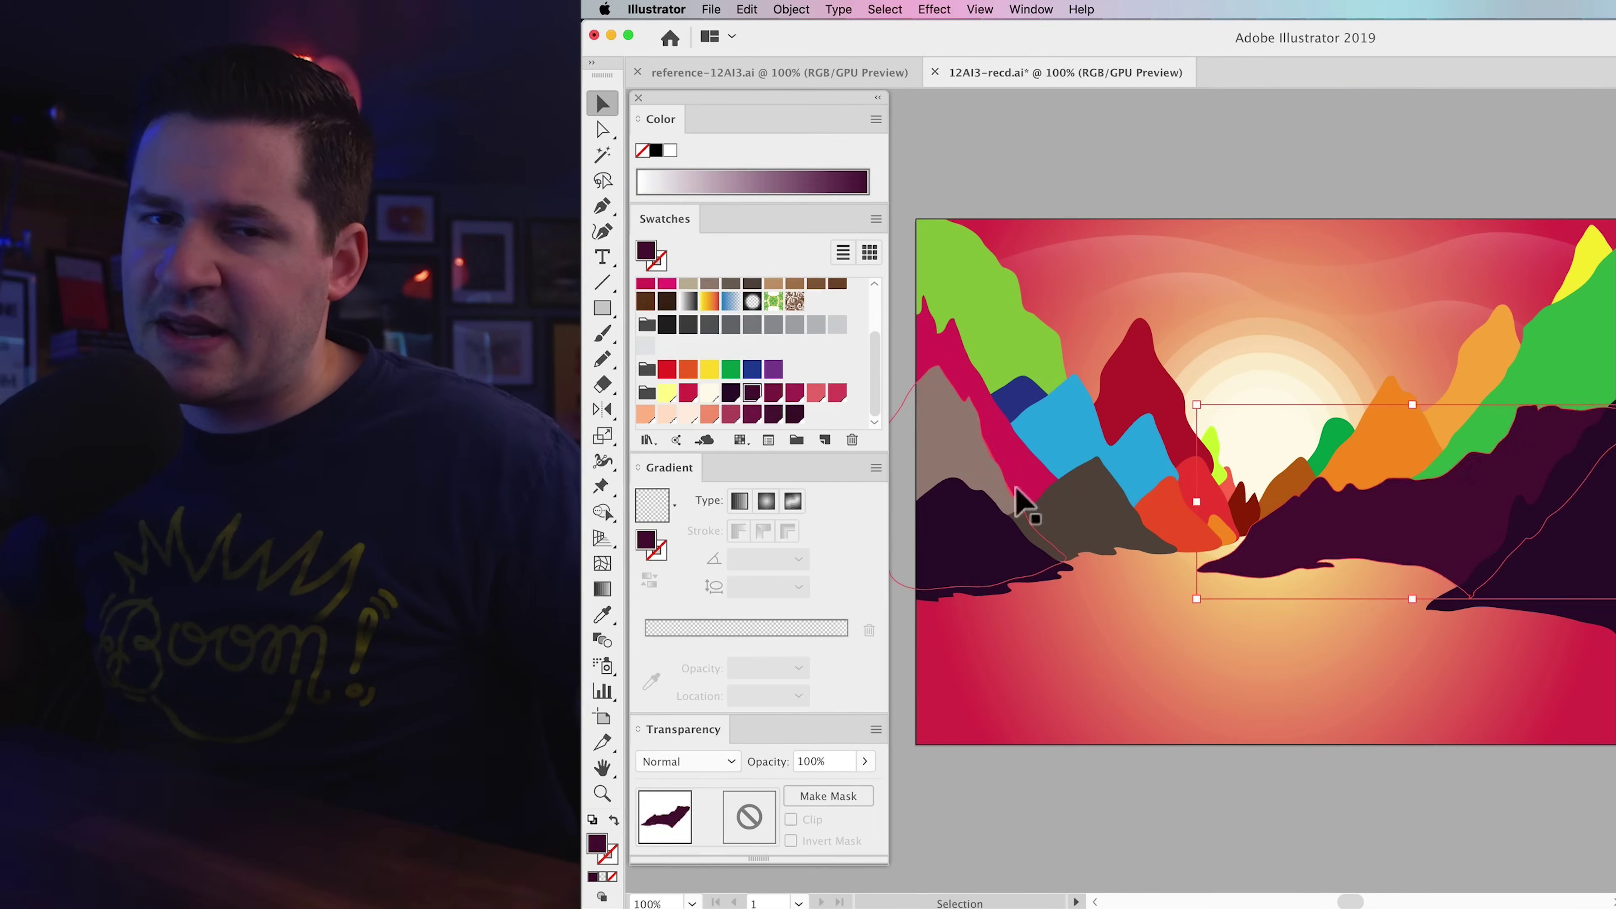
- Select the mountain shapes, including the small central one, for recolouring
{"action": "key", "text": "z"}
{"action": "left_click", "coordinate": [1131, 481]}
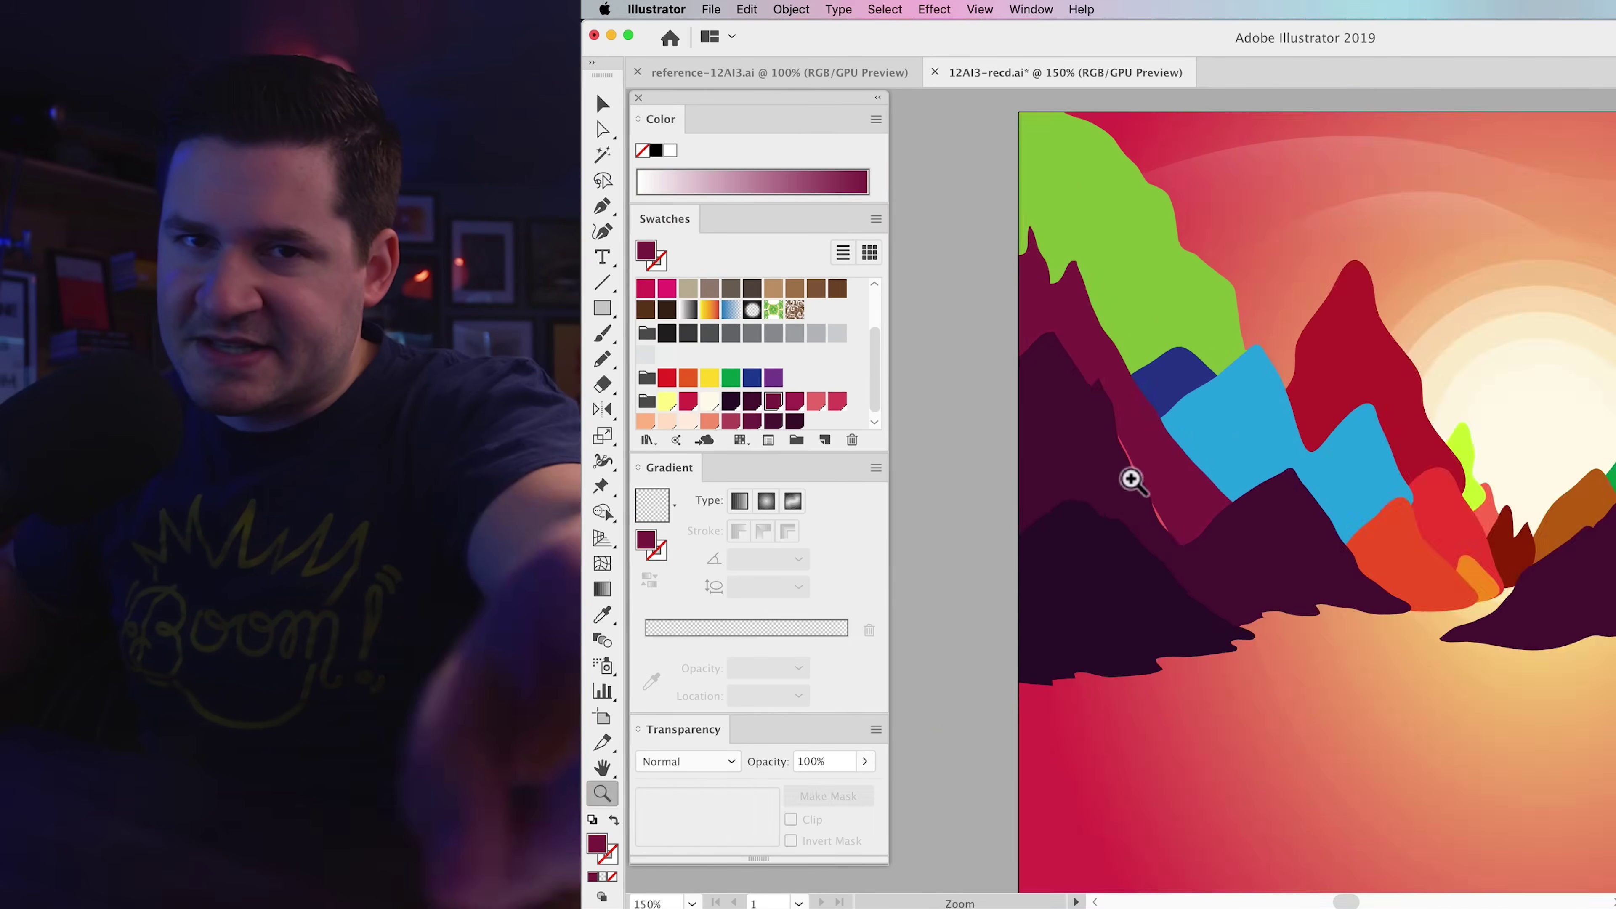
{"action": "key", "text": "ctrl+1"}
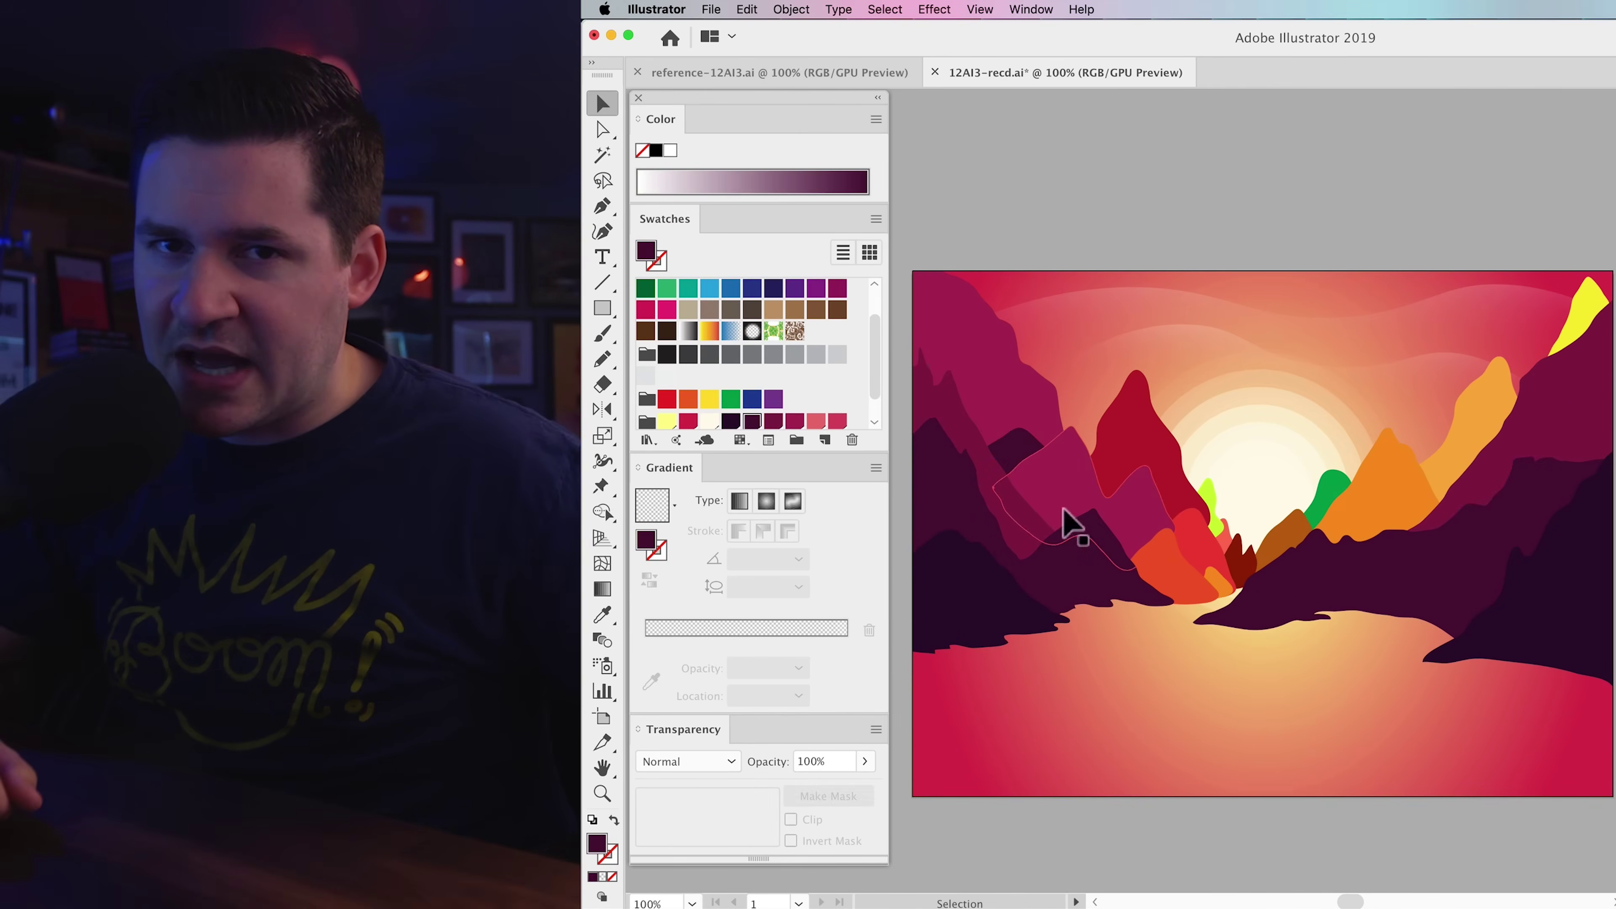
{"action": "left_click", "coordinate": [1072, 527]}
{"action": "key", "text": "ctrl+plus"}
{"action": "key", "text": "ctrl+plus"}
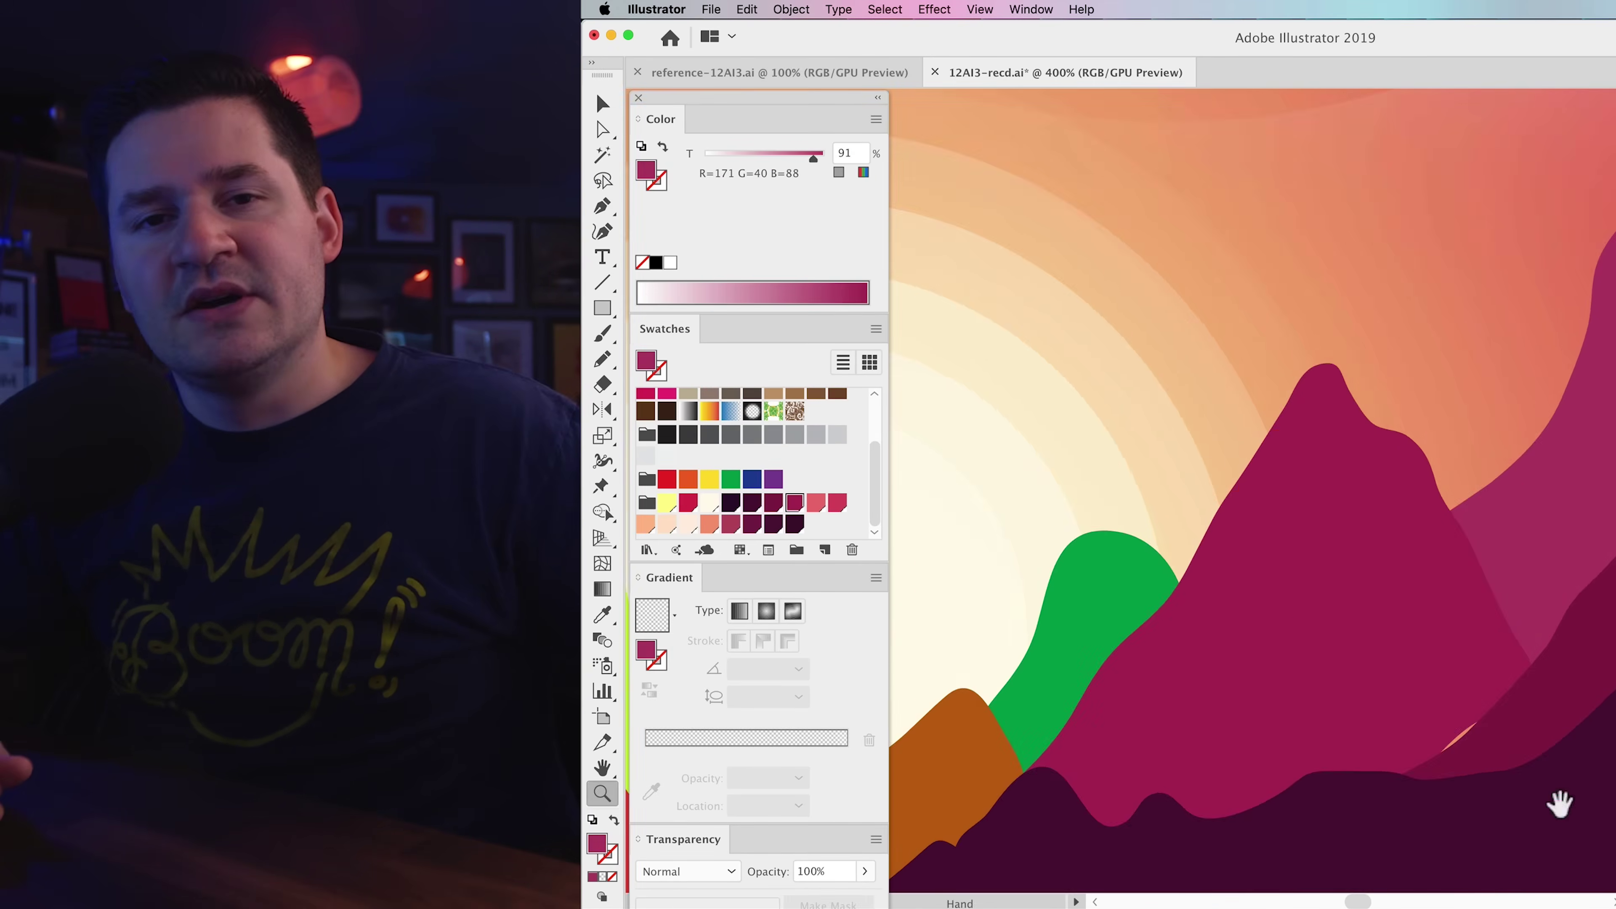
{"action": "key", "text": "ctrl+1"}
{"action": "left_click", "coordinate": [1177, 506]}
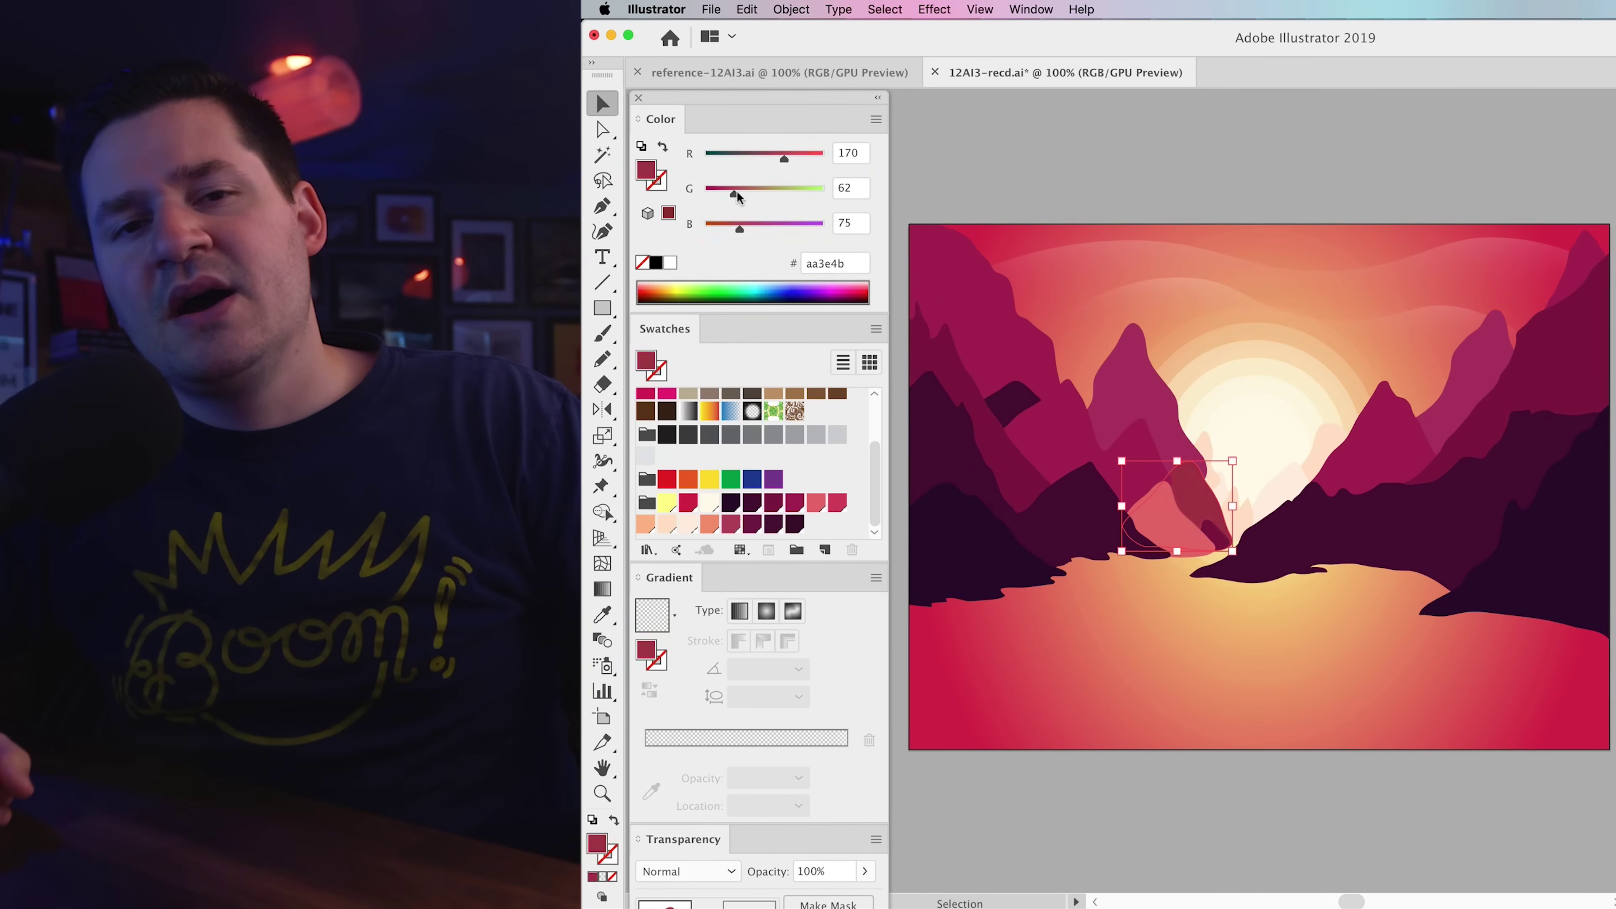